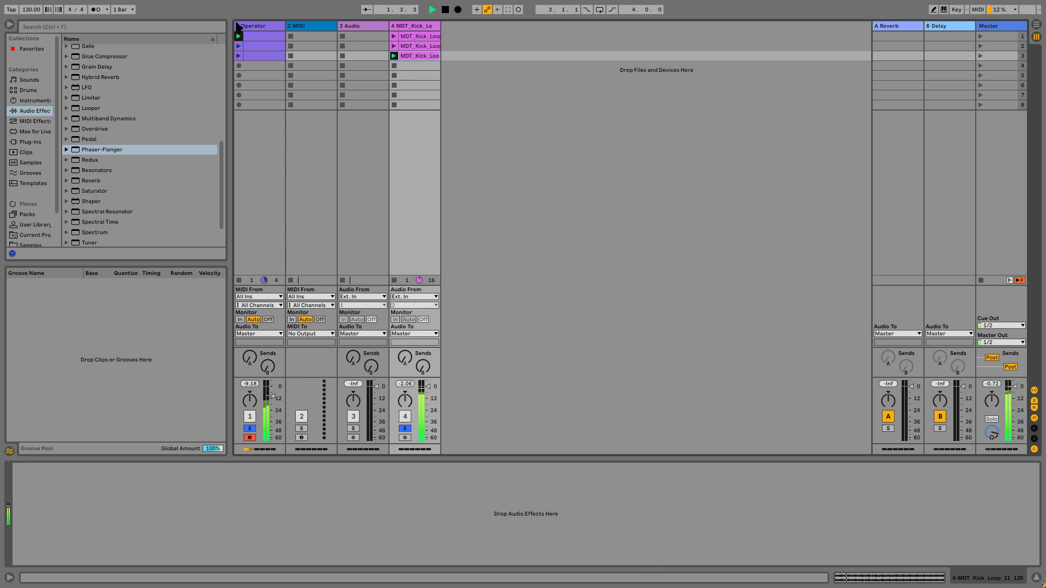
Step: Launch the Operator track's third clip and set the Note Length device's length to about 112 ms
click(240, 26)
click(238, 56)
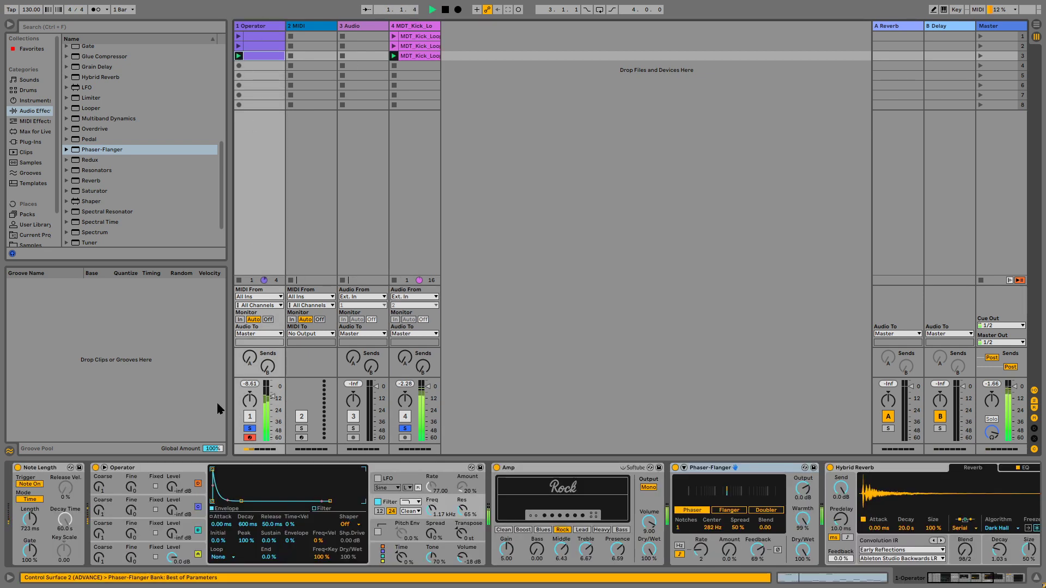
drag(31, 519, 31, 543)
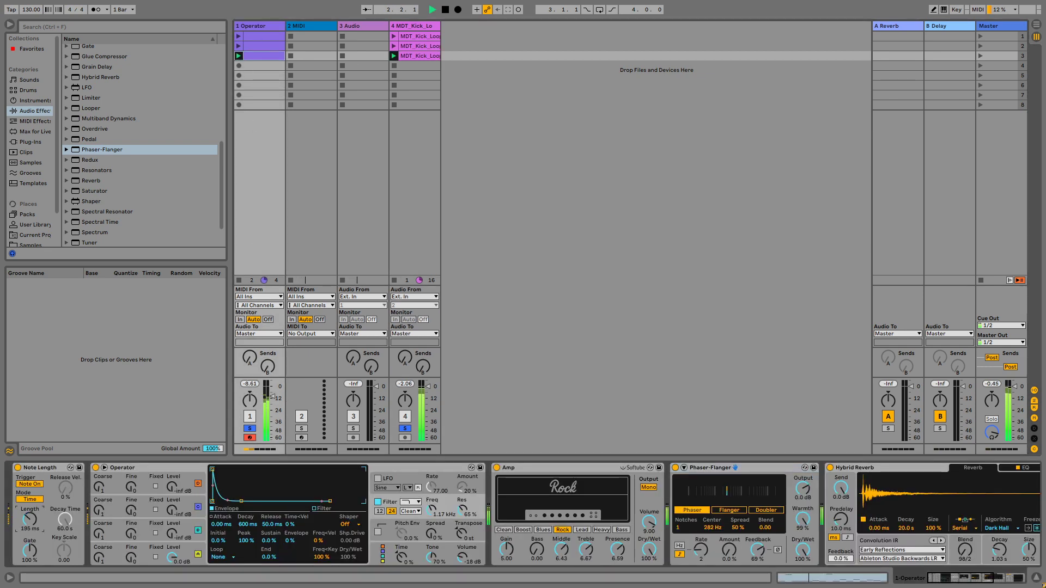
click(18, 468)
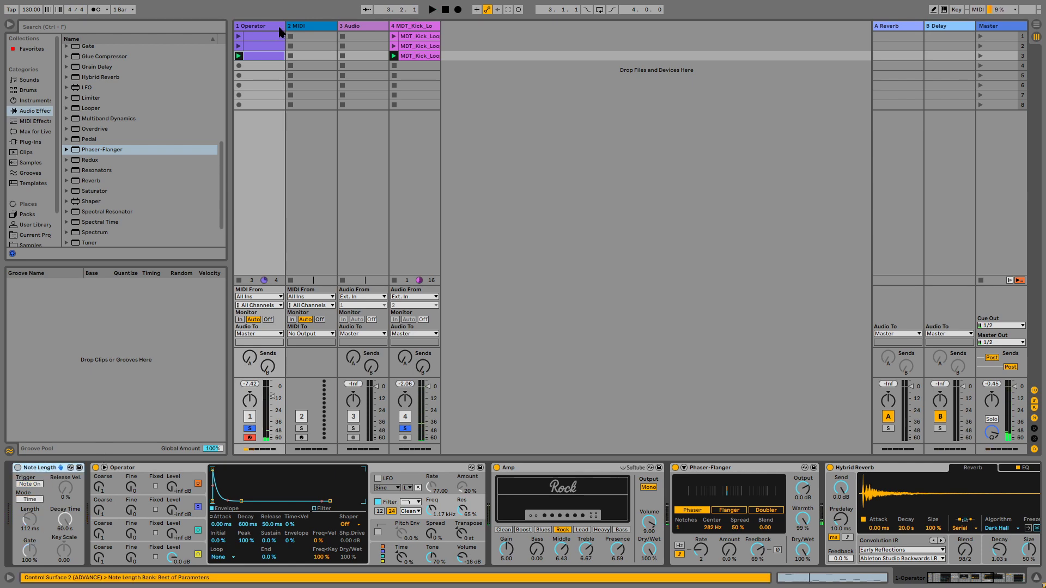
Step: Open the launched clip's notes, then return to the track's device chain
click(275, 56)
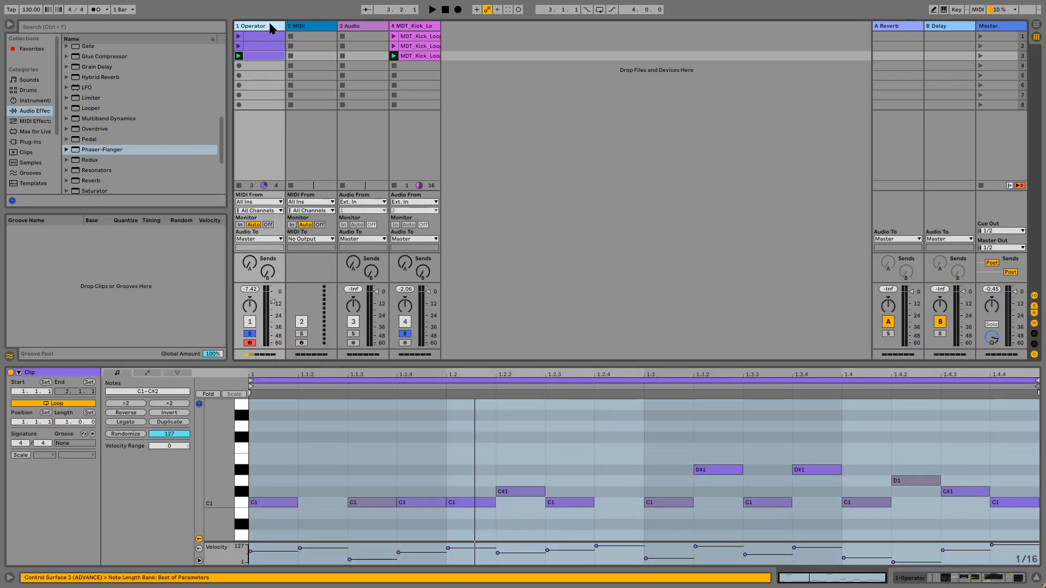
click(272, 25)
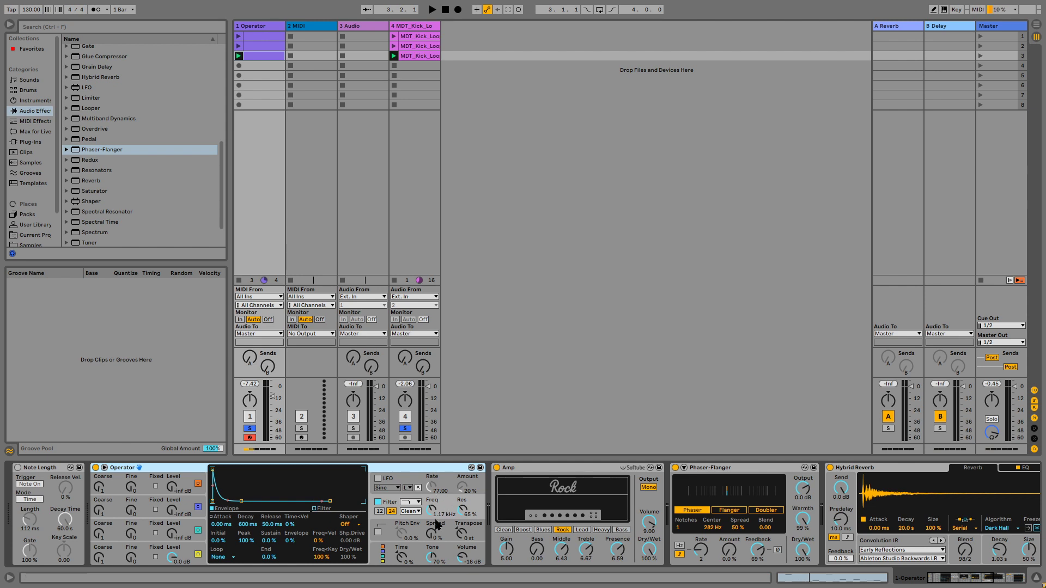
Step: Play the loop while switching the Amp device off and back on to compare
click(558, 468)
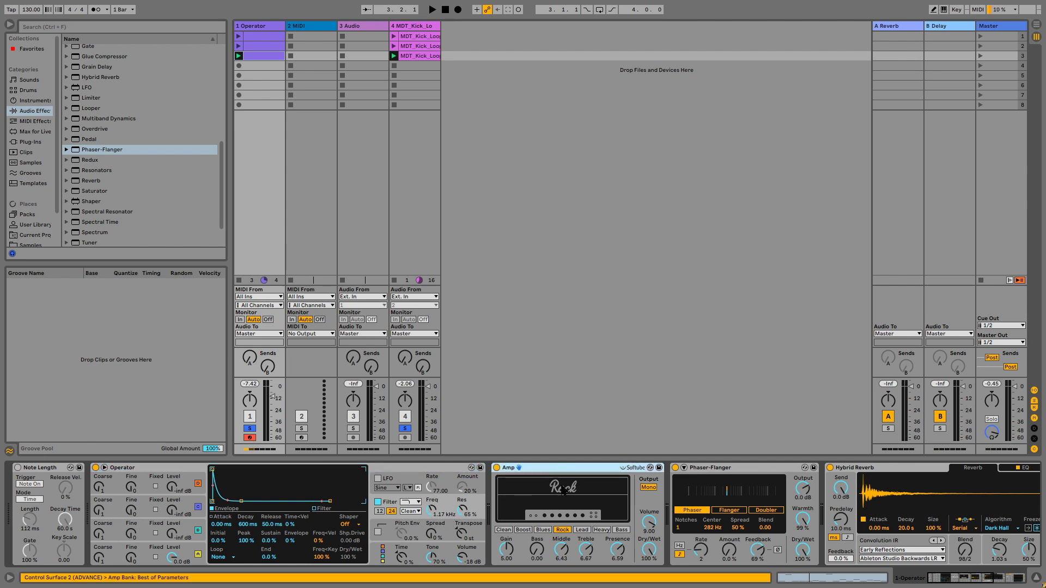
key(space)
click(497, 468)
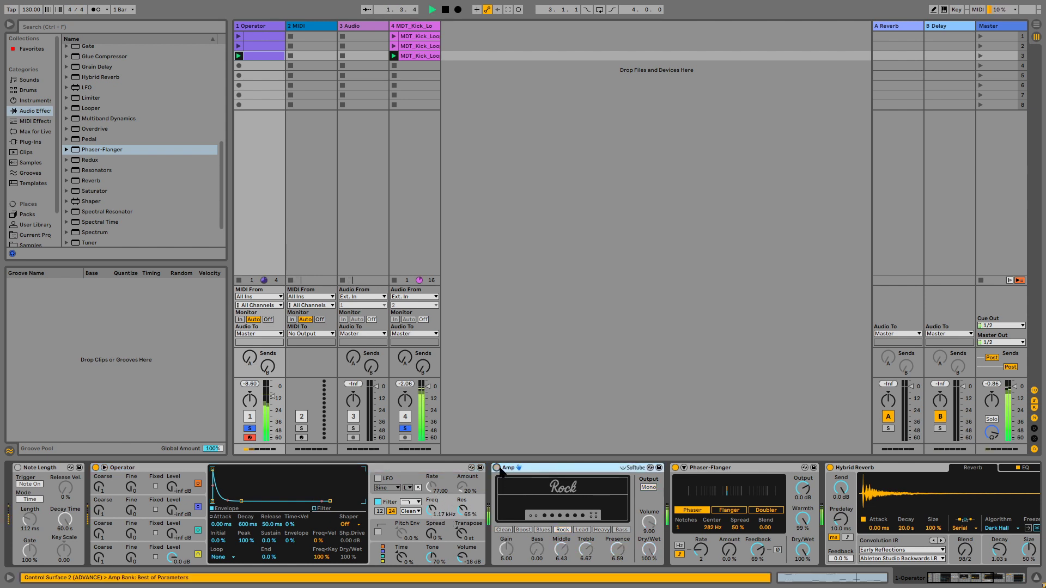
click(497, 467)
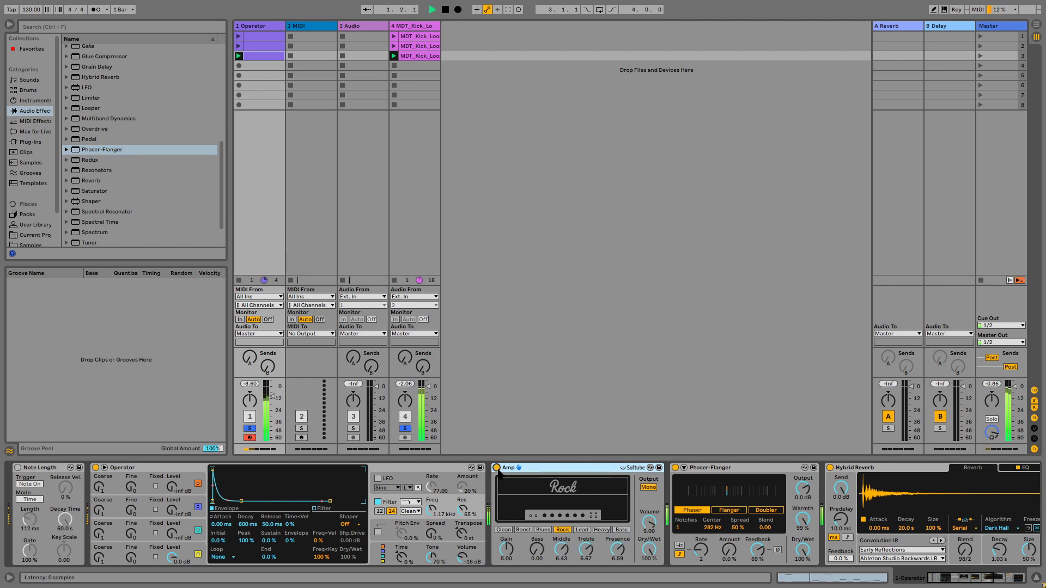
key(space)
Step: Set the Hybrid Reverb's Blend to 58/64 while the loop plays
click(747, 469)
scroll(733, 480, right, 2)
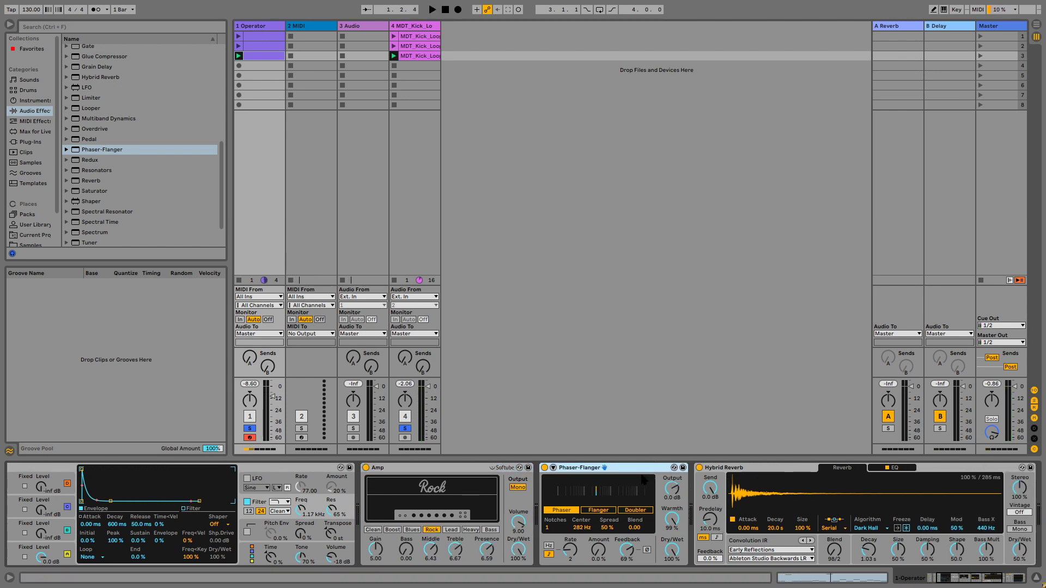
scroll(642, 480, right, 4)
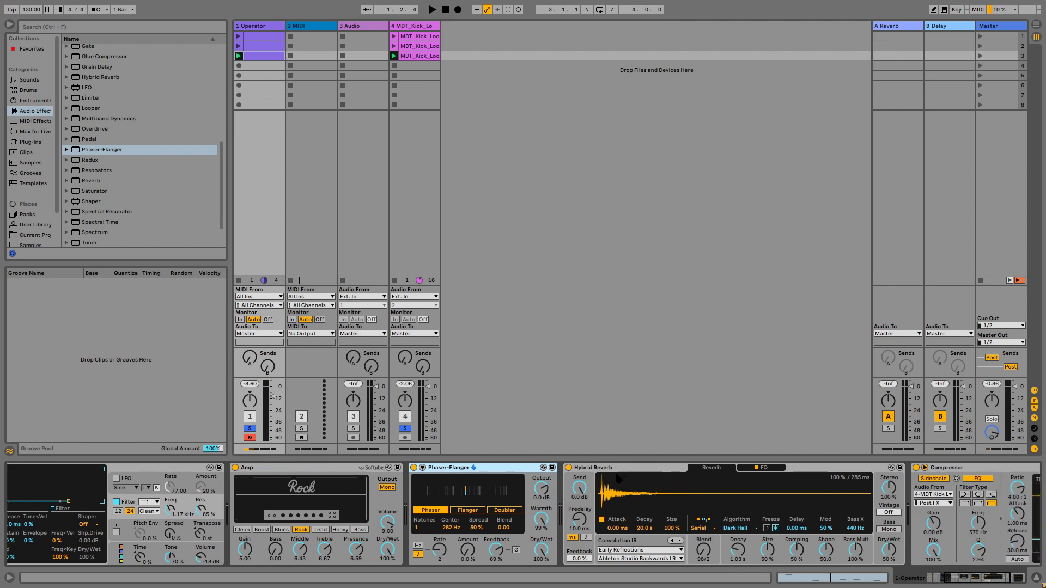
click(733, 561)
click(699, 553)
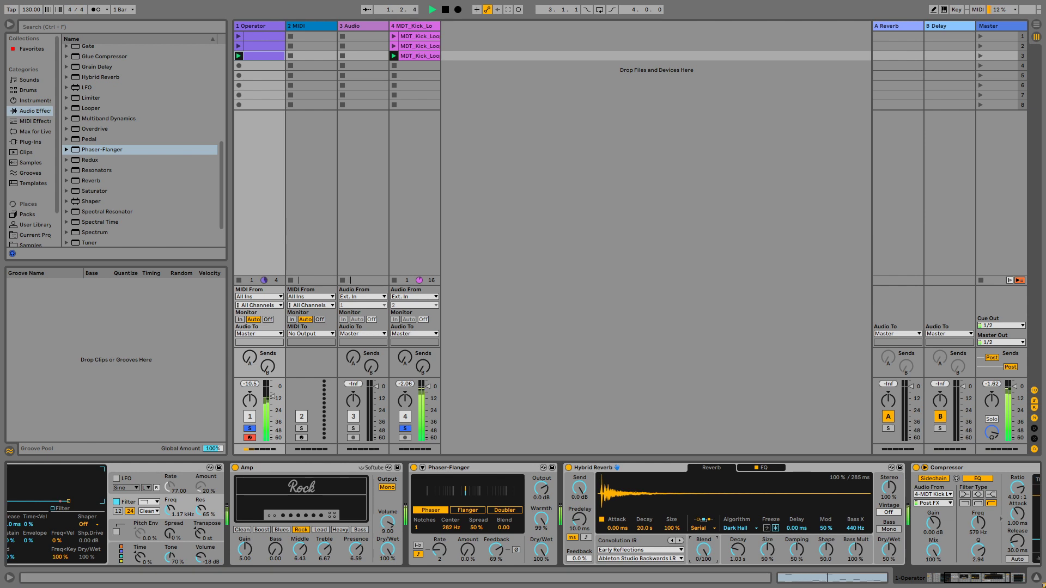
drag(700, 553, 703, 529)
key(space)
Step: View the Compressor at the end of the device chain
scroll(806, 504, right, 3)
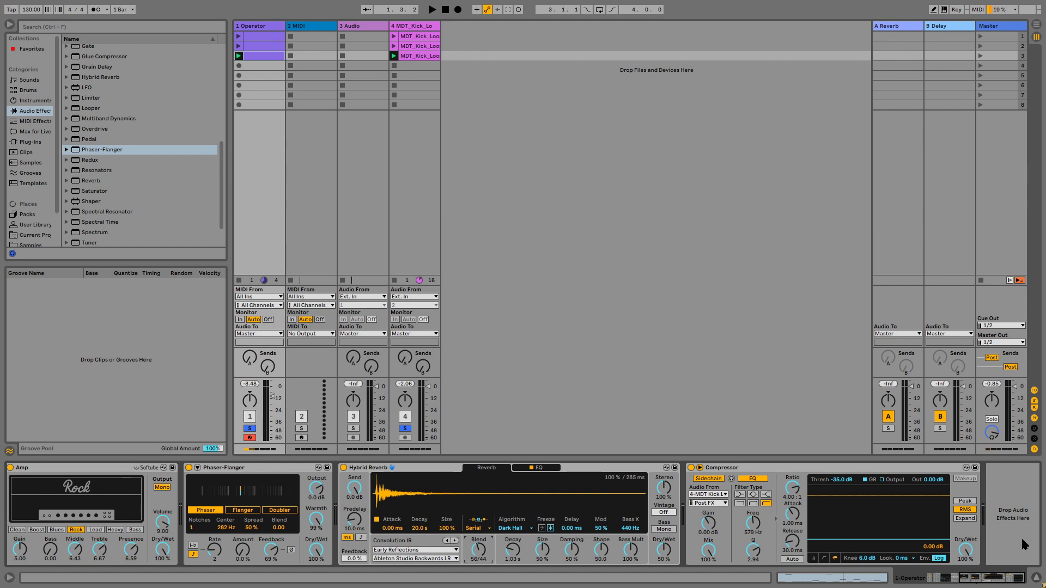
click(828, 469)
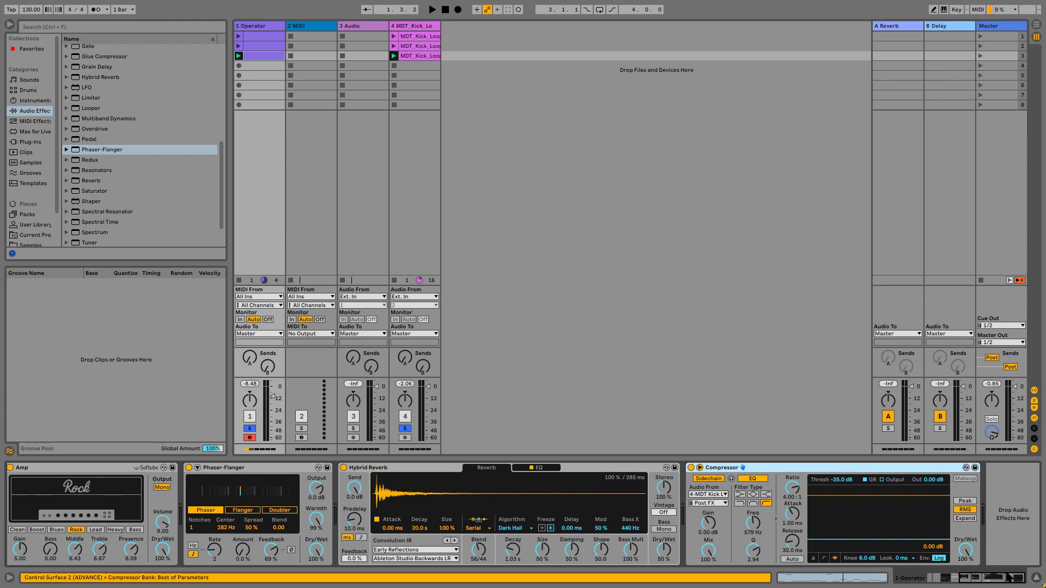
drag(982, 581, 877, 577)
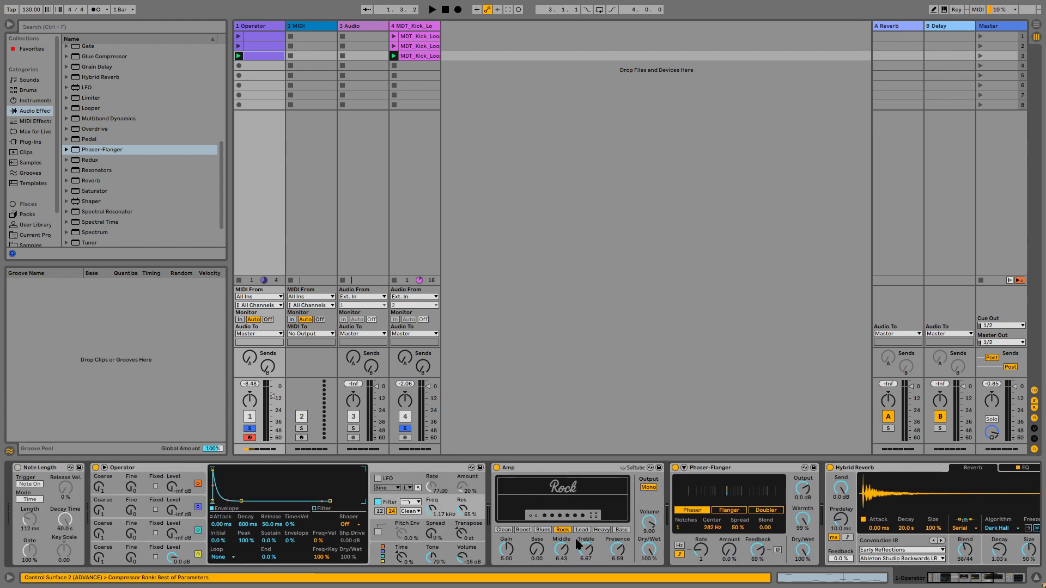
Step: Group the track's devices into an Instrument Rack
right_click(50, 469)
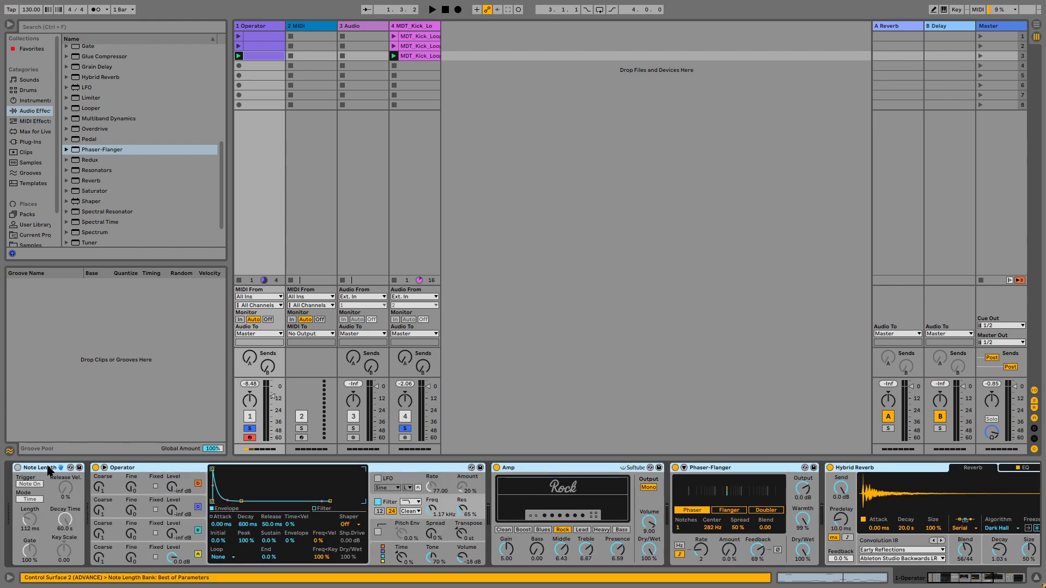
click(63, 376)
Step: Expand the Instrument Rack to show its chain list and contained devices
double_click(17, 543)
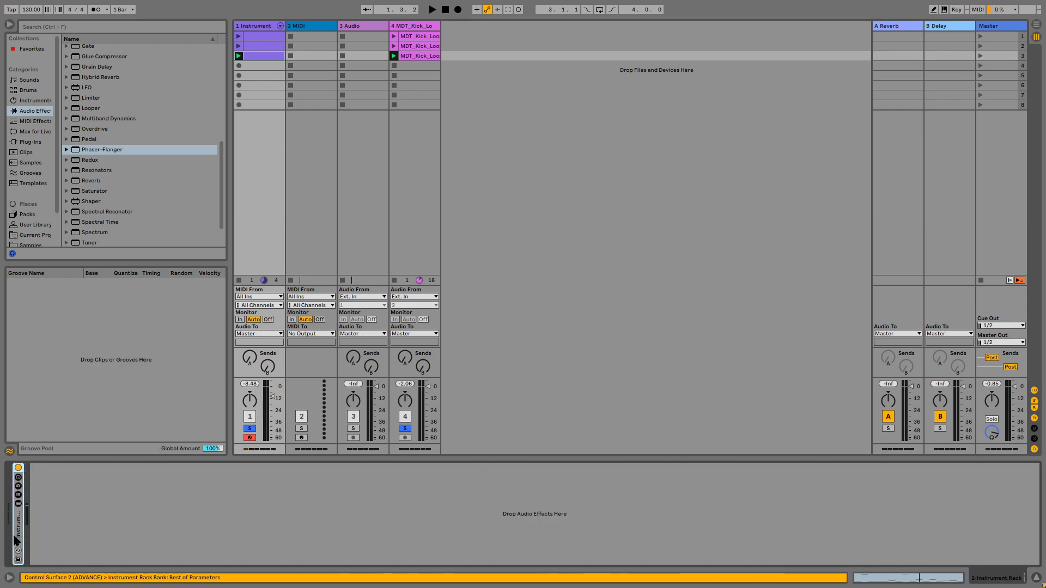
double_click(20, 525)
click(18, 497)
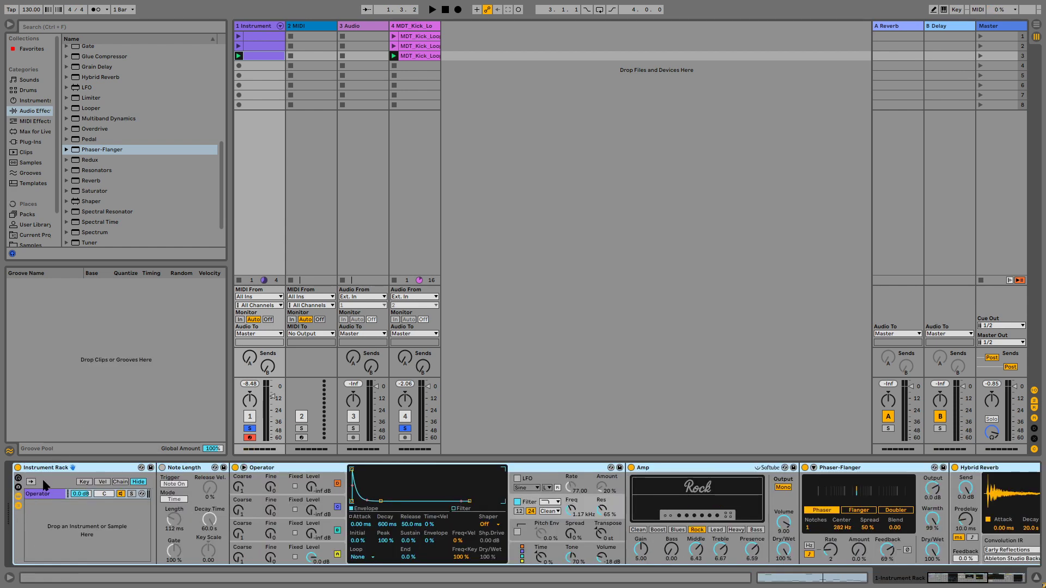
Step: Rename the Instrument Rack as ACID
key(ctrl+r)
text(ACI)
key(Return)
key(Return)
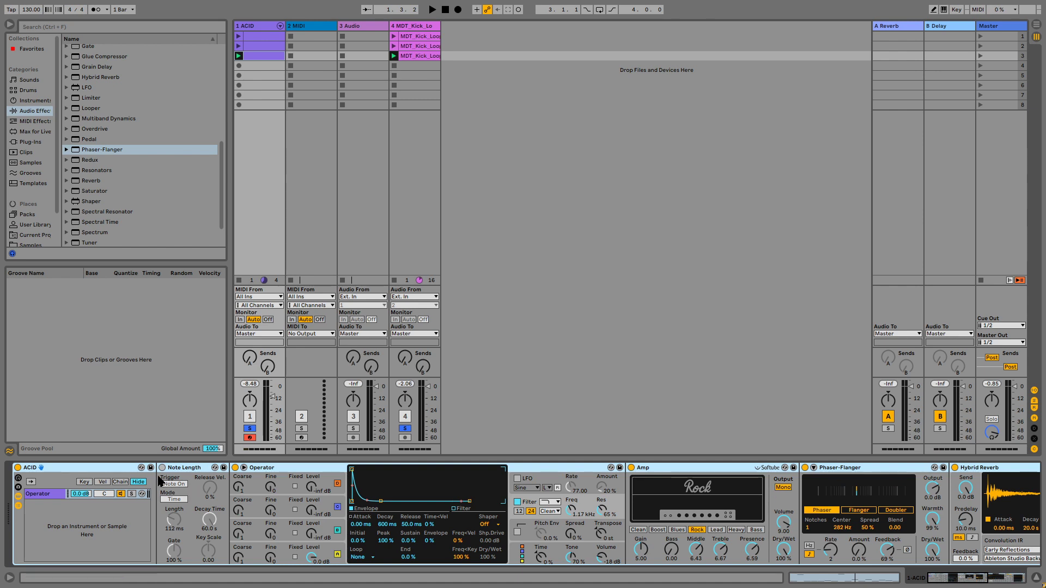
Step: Show the rack's macros and map Macro 1 to the Note Length device's on switch
click(18, 479)
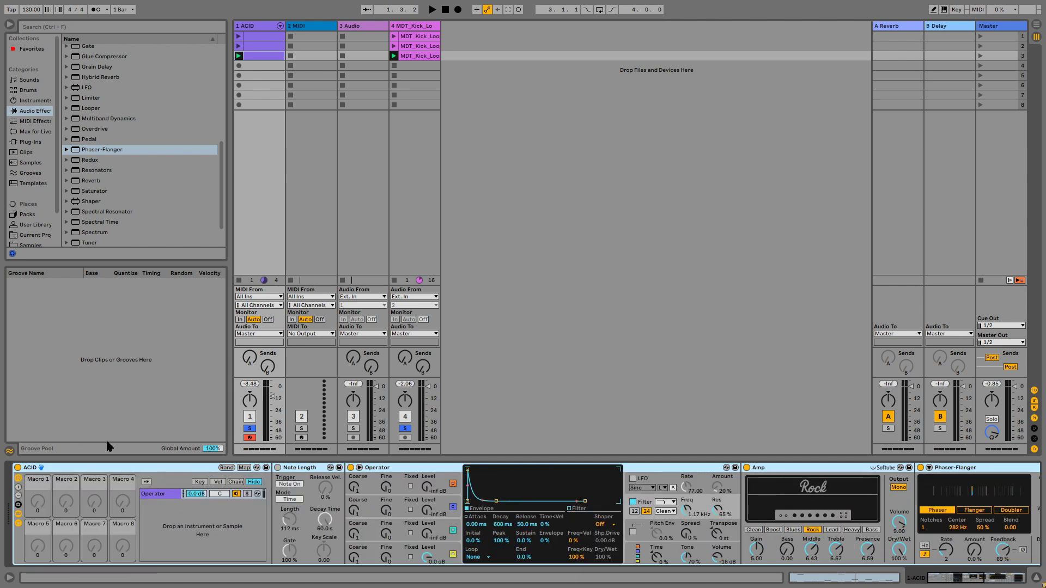
click(244, 468)
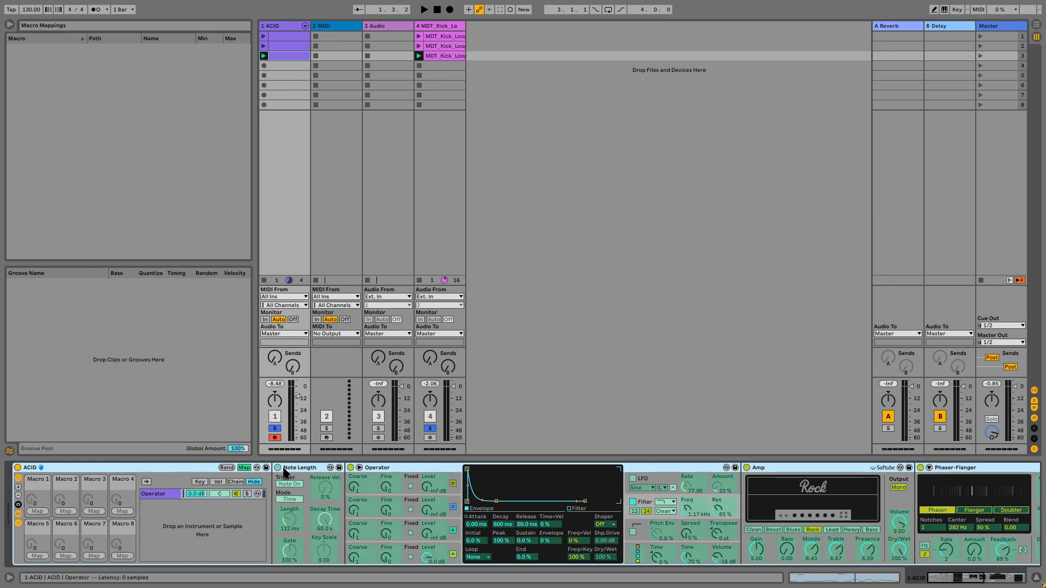
click(39, 512)
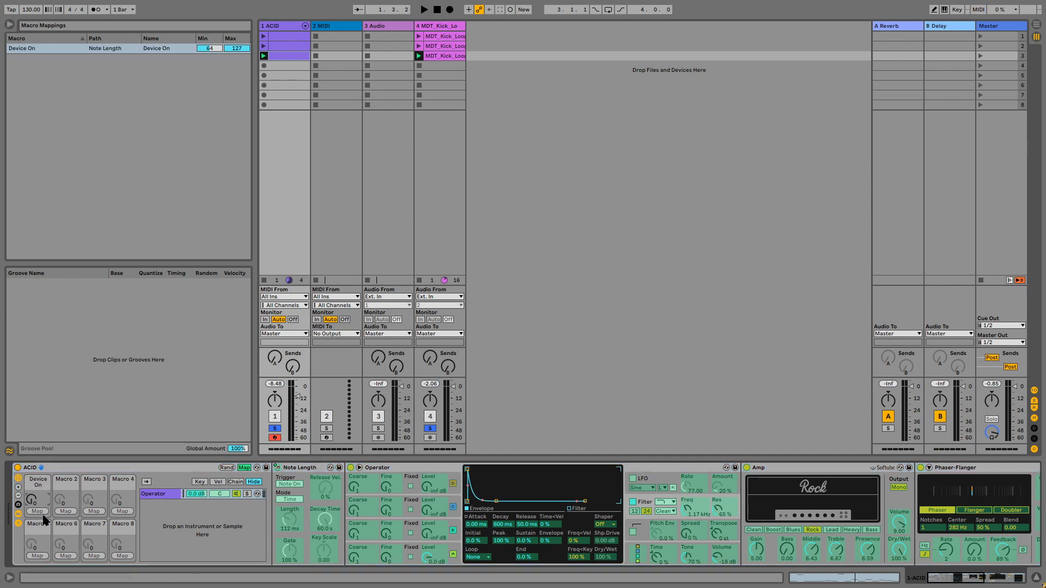
Step: Rename Macro 1 as "N Length On."
key(ctrl+r)
text(Not)
text(e Length ON)
key(Return)
Step: Play the loop and sweep the first macro up and down to test it
key(space)
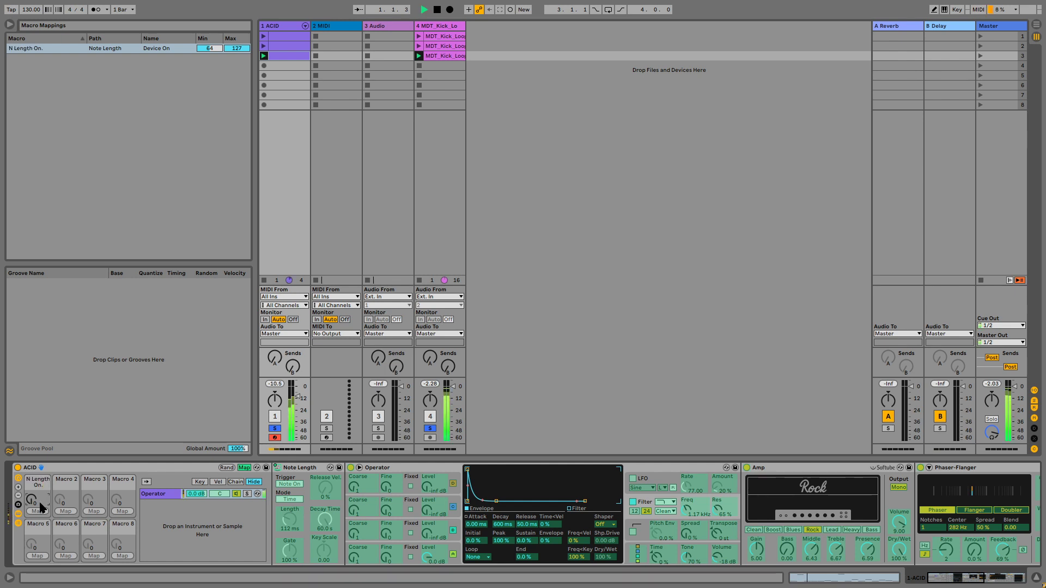
drag(32, 500, 31, 463)
drag(32, 500, 32, 538)
key(space)
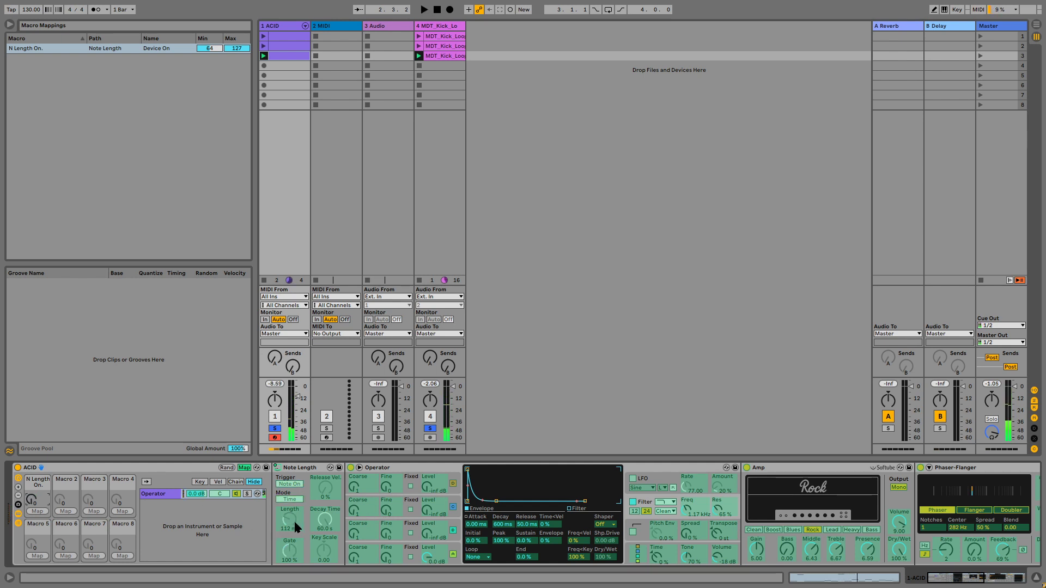
Step: Map Macro 2 to the Note Length time length and rename it N Length
click(66, 511)
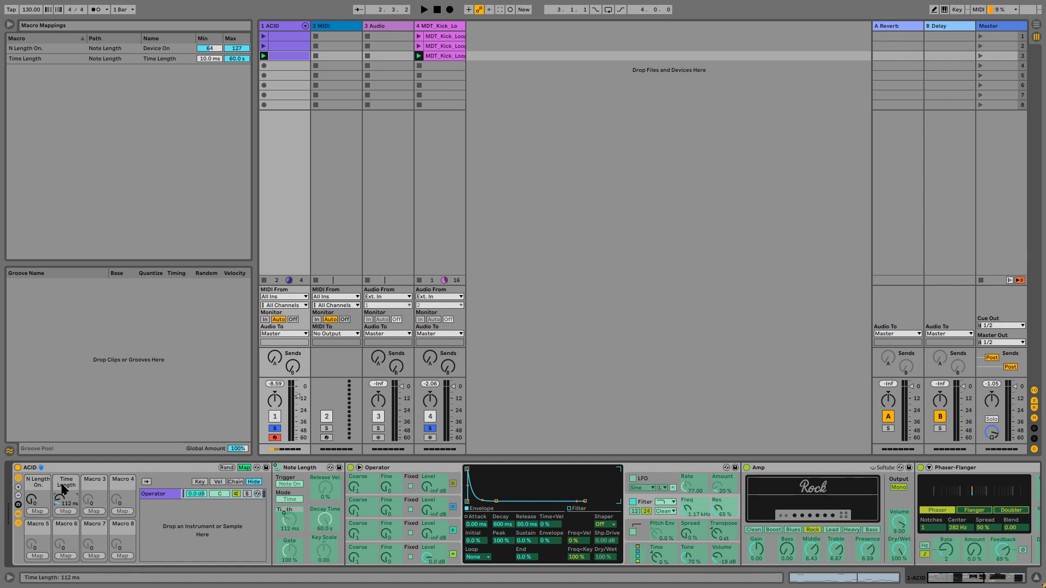
text(N Length)
key(Return)
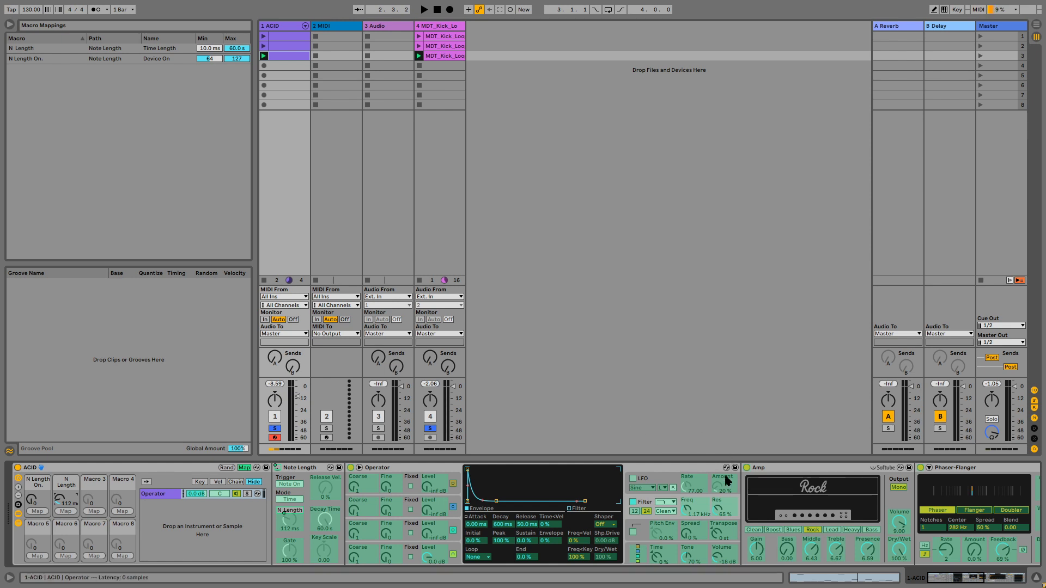
Step: Map Macros 3 and 4 to Operator's filter frequency and filter resonance
click(102, 513)
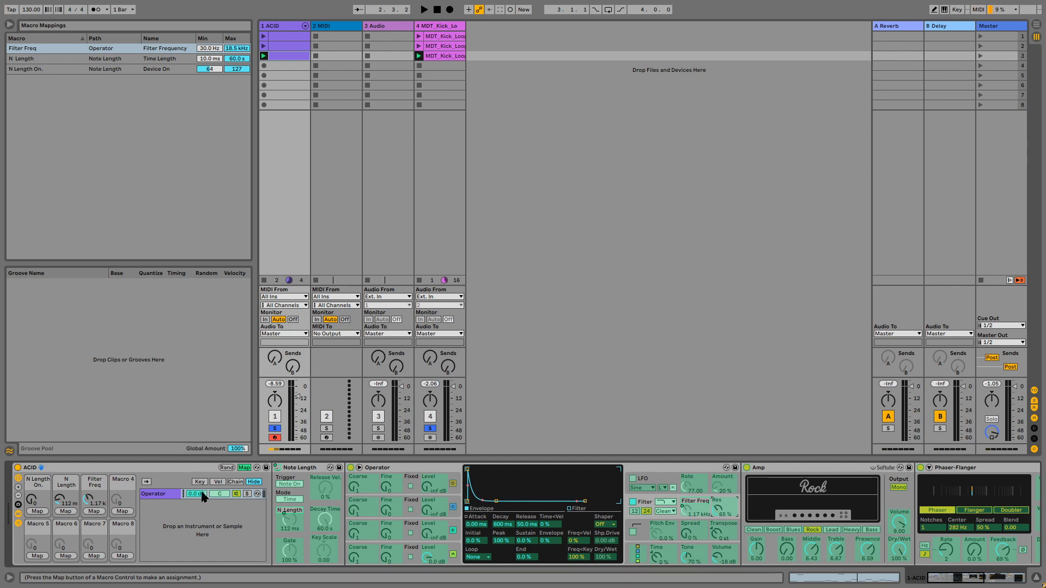
click(120, 512)
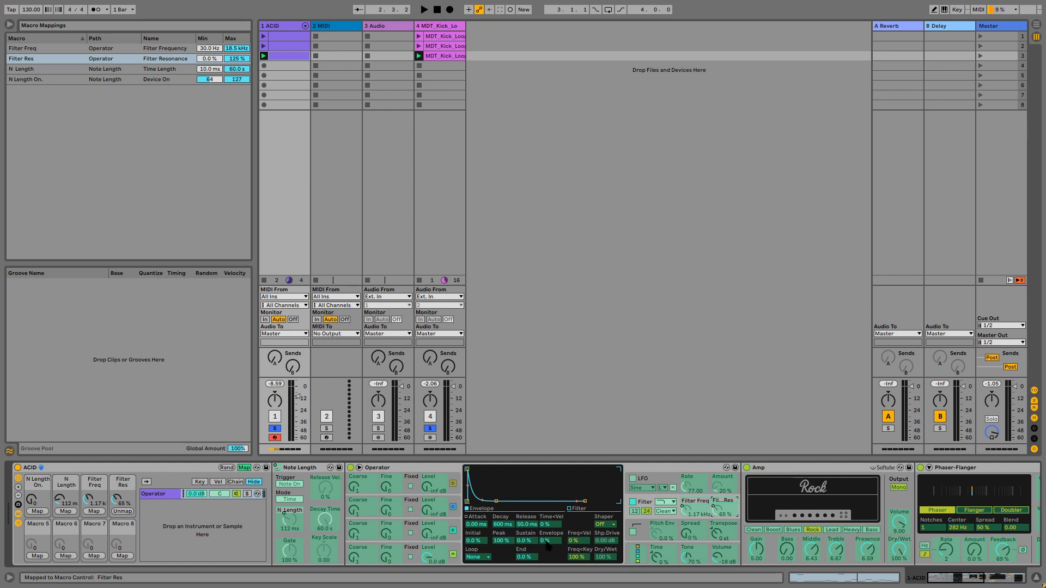
Step: Map Macro 5 to Operator's filter envelope amount and Macro 6 to its filter envelope decay
click(547, 543)
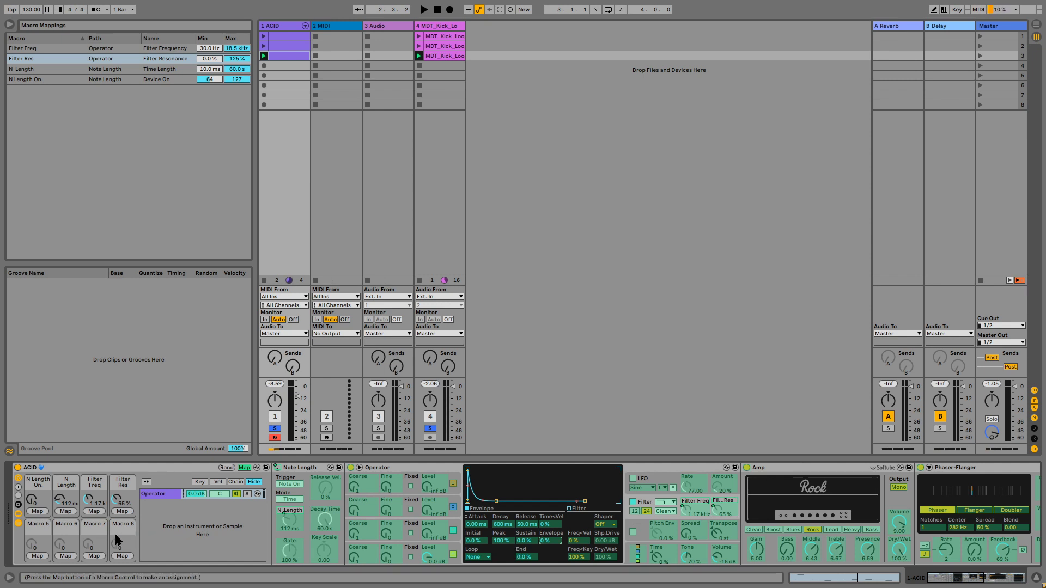
click(38, 556)
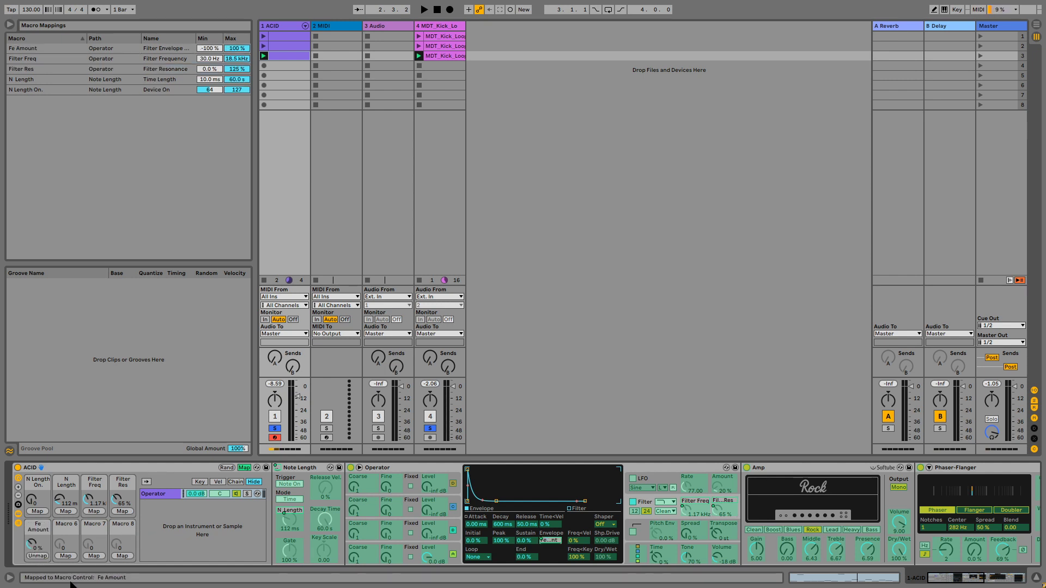
click(497, 525)
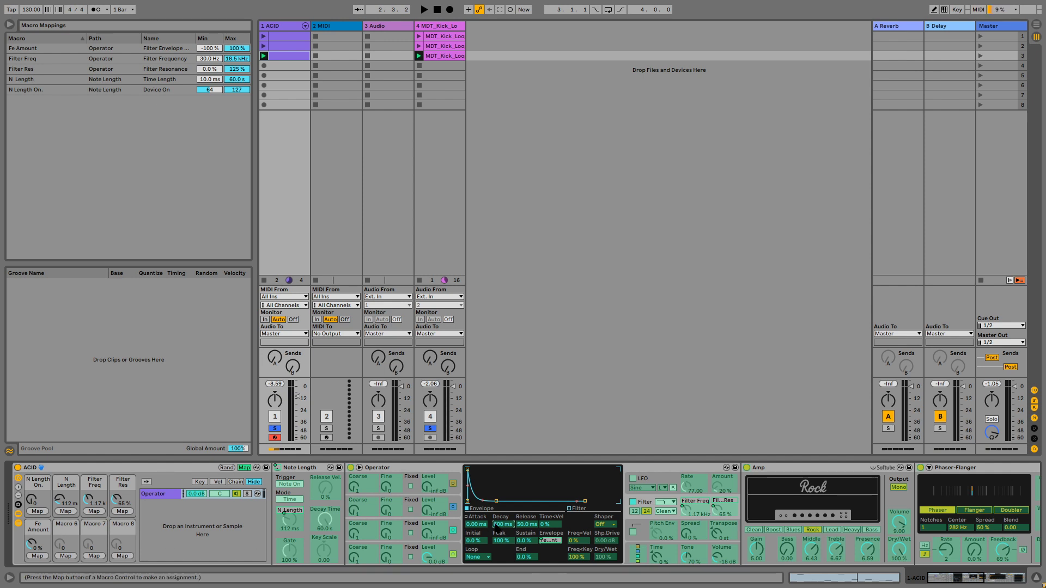
click(68, 556)
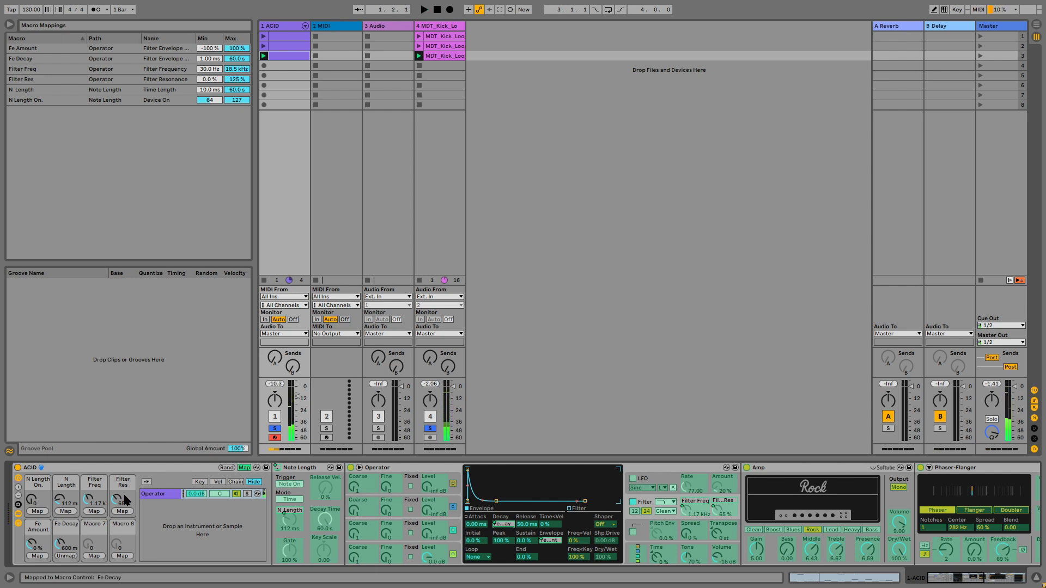
Step: Set the Filter Freq macro to about 536 Hz and the N Length On. macro to 127
drag(88, 500, 88, 518)
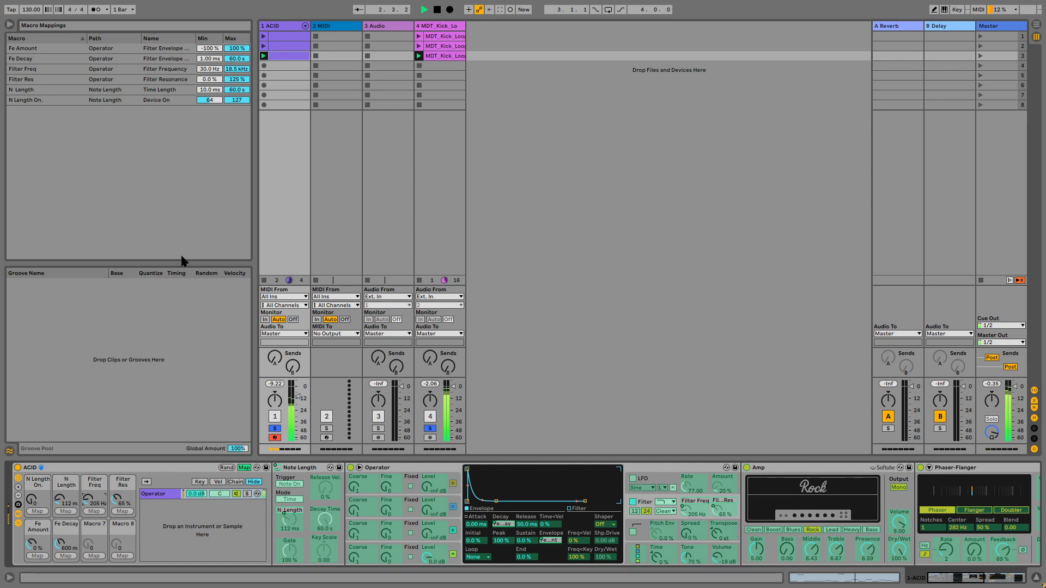
drag(32, 499, 87, 491)
click(61, 497)
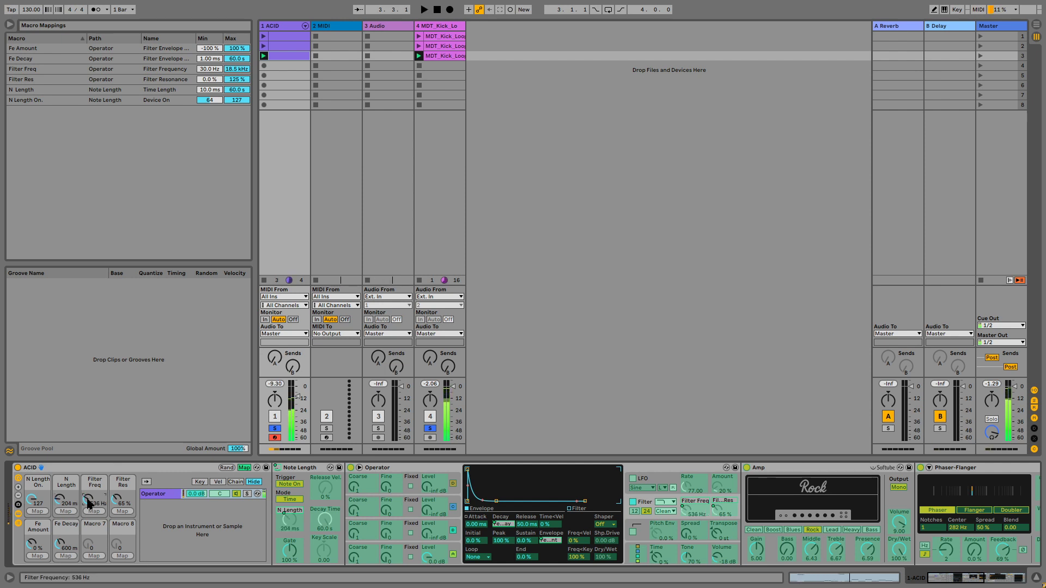
Step: Set the Fe Amount macro to 100% and the Fe Decay macro to about 3.33 s
drag(37, 549, 37, 531)
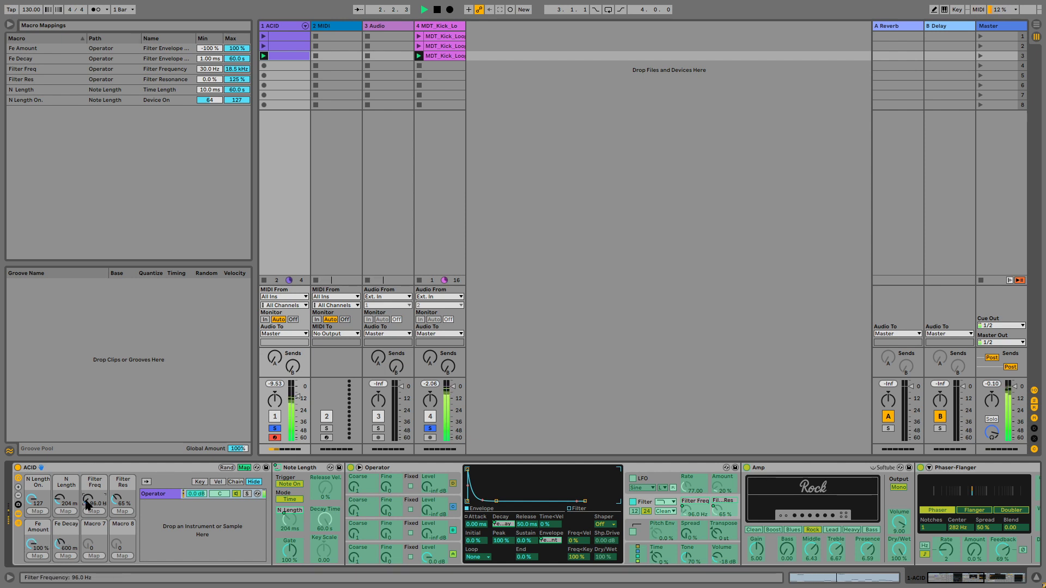
mouse_move(59, 543)
mouse_down()
mouse_move(33, 507)
mouse_move(34, 539)
mouse_move(59, 552)
mouse_up()
click(59, 540)
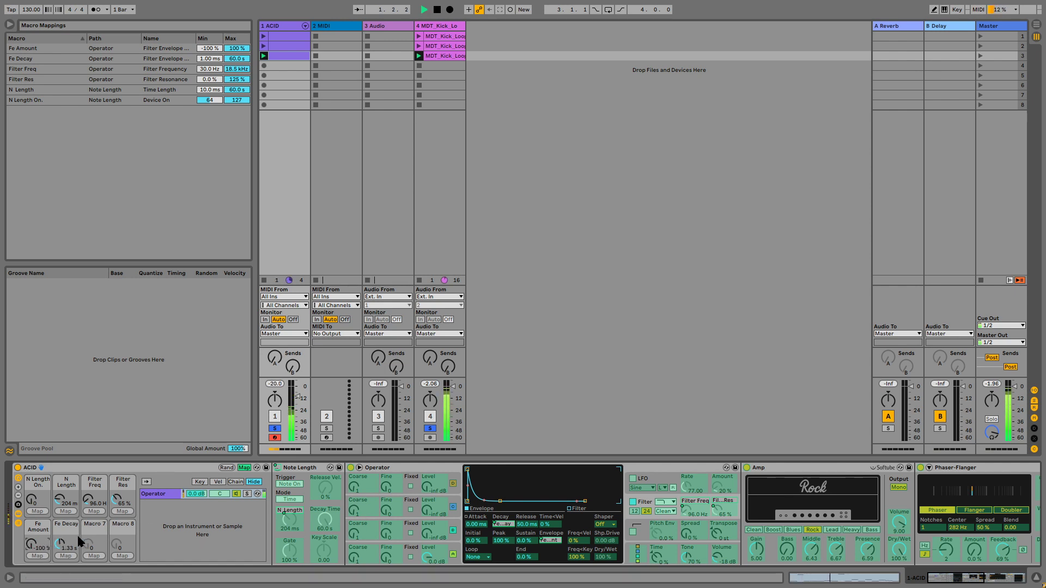
Step: Set the Fe Amount, Fe Decay and Filter Freq macros to about 62%, 256 ms and 15.9 kHz
drag(32, 544, 32, 493)
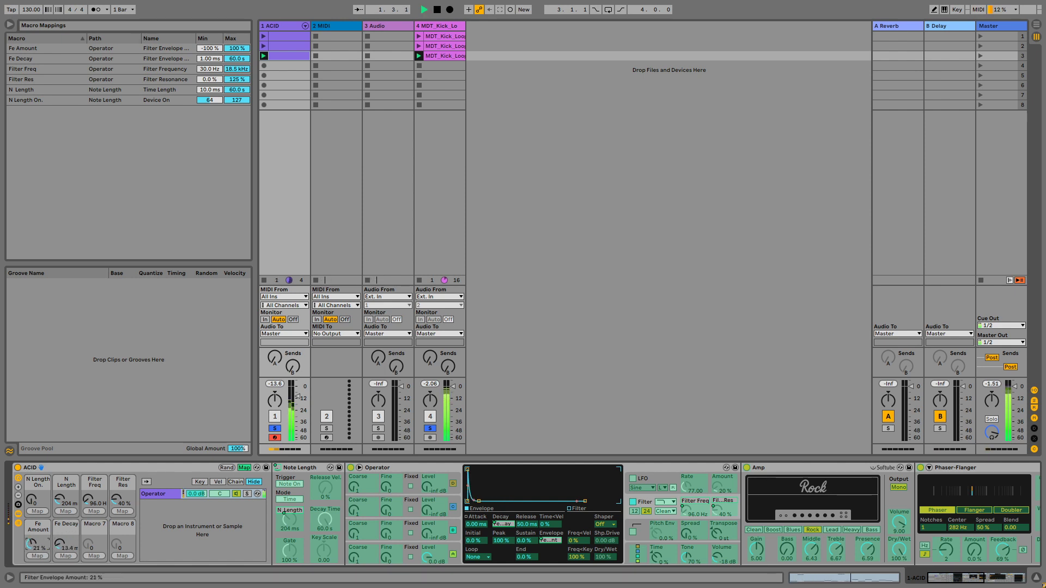
drag(60, 545, 32, 553)
drag(87, 500, 87, 469)
drag(31, 545, 60, 545)
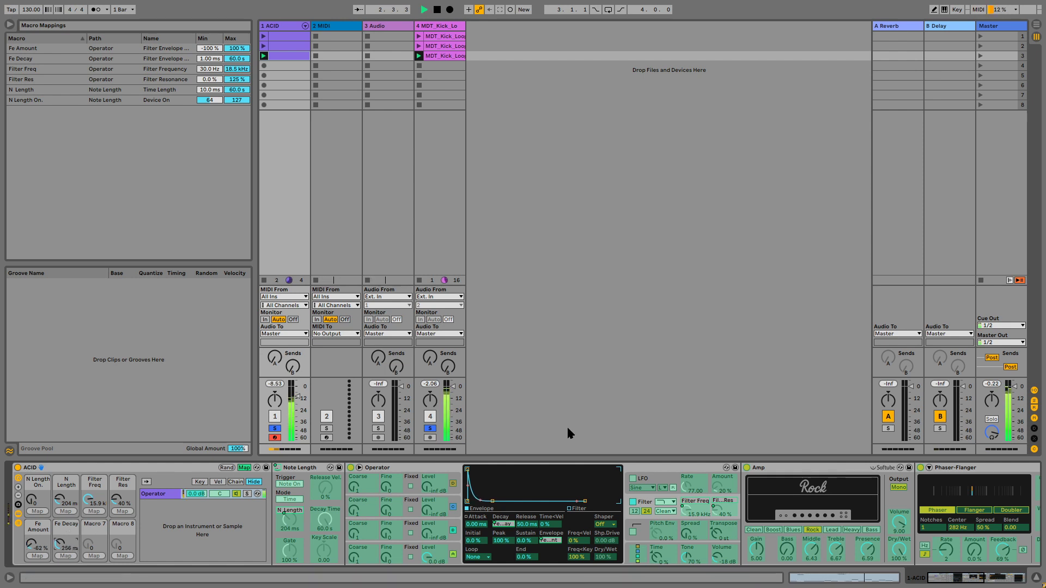
Step: Stop playback and map Macro 7 to Operator's glide time
key(space)
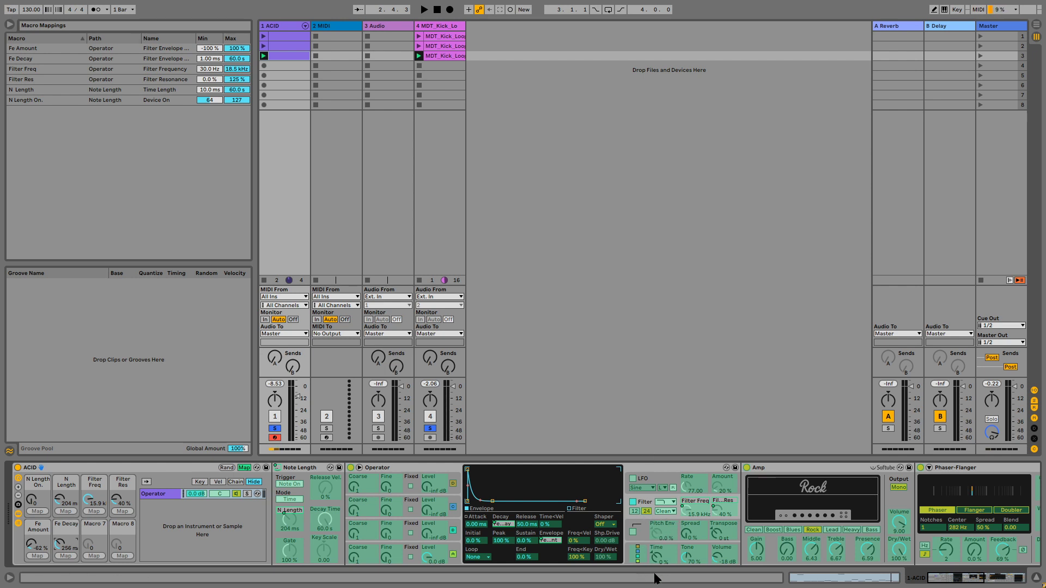
click(645, 522)
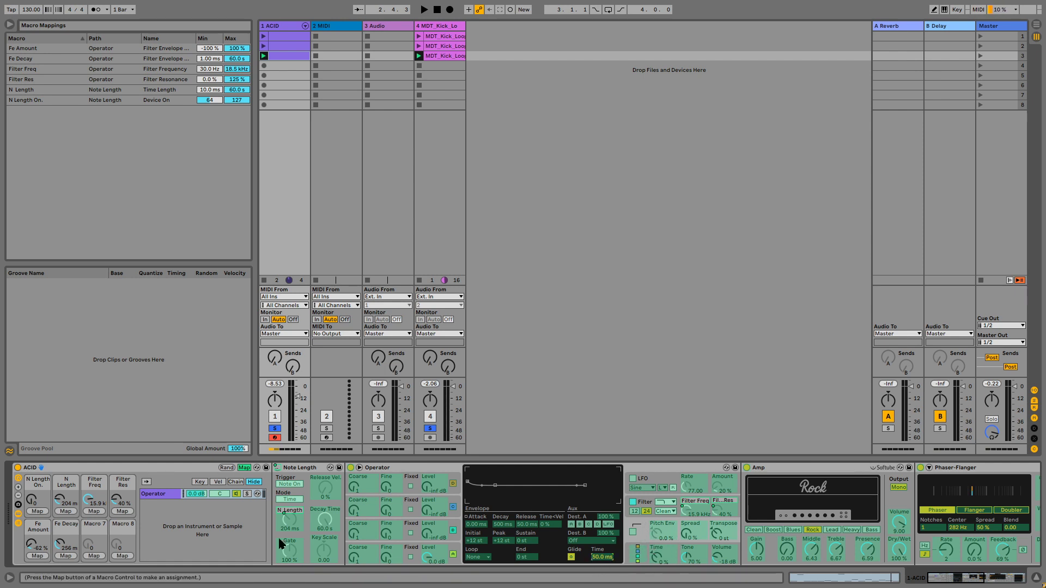
click(94, 556)
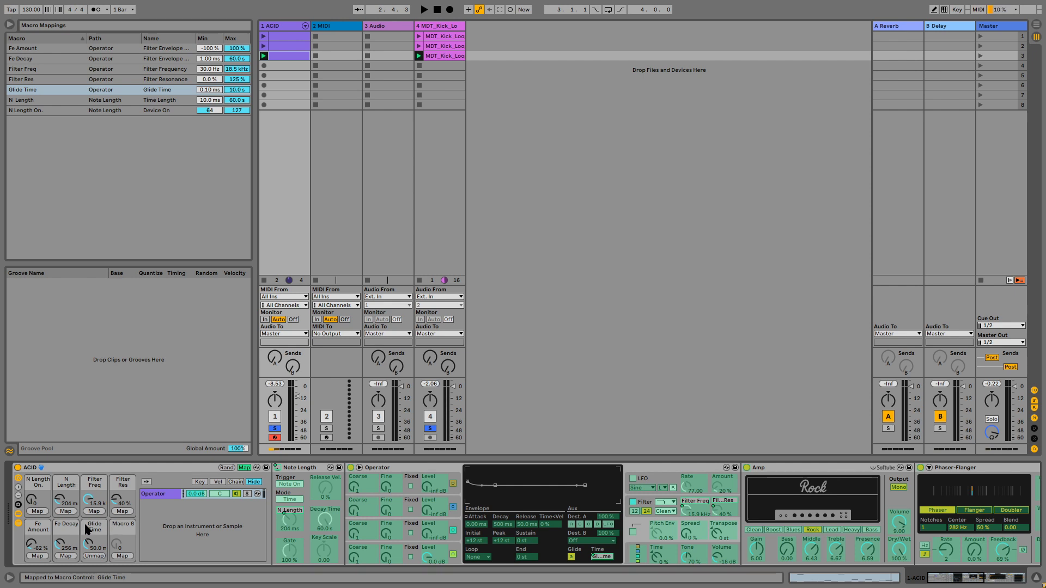
Step: Show all 16 macros and map Macro 8 to Amp's amp type
click(18, 488)
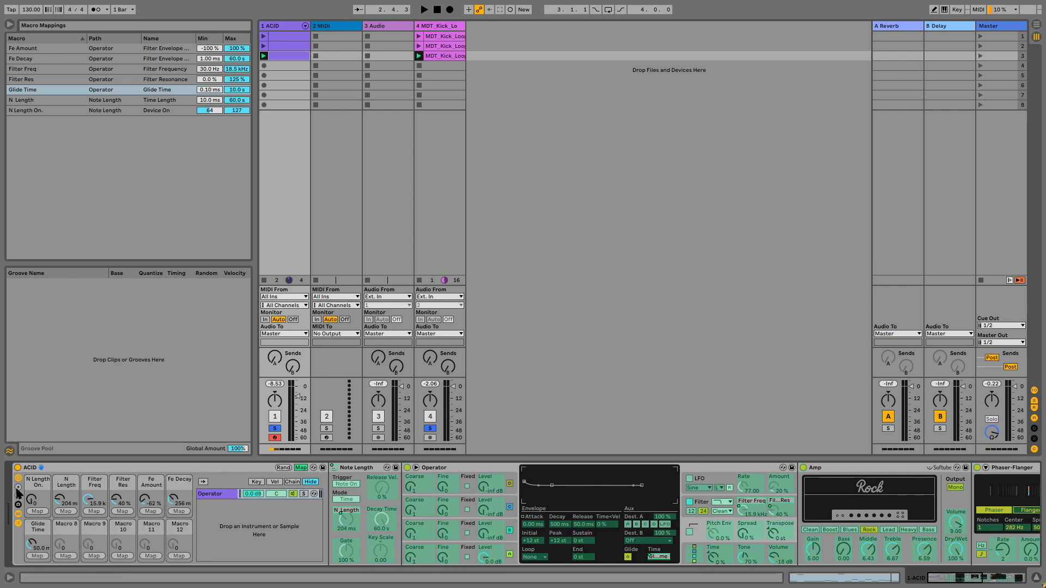
click(18, 488)
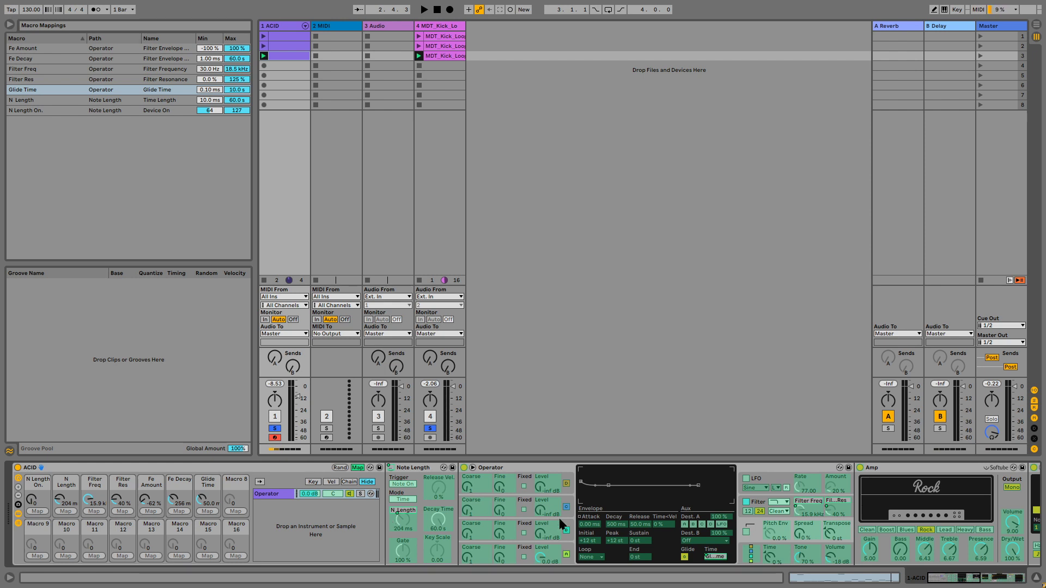
scroll(555, 509, right, 2)
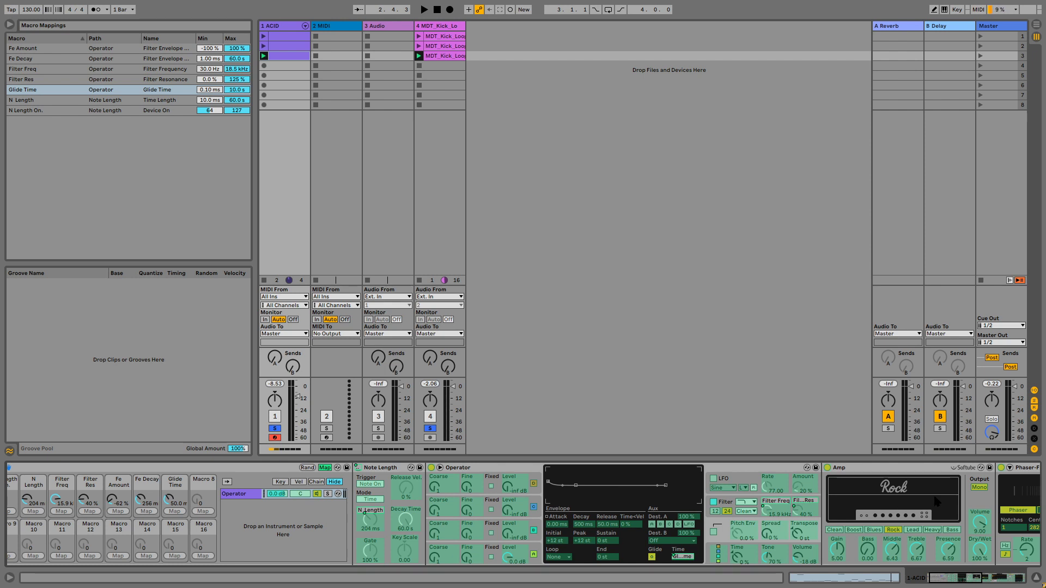
click(894, 531)
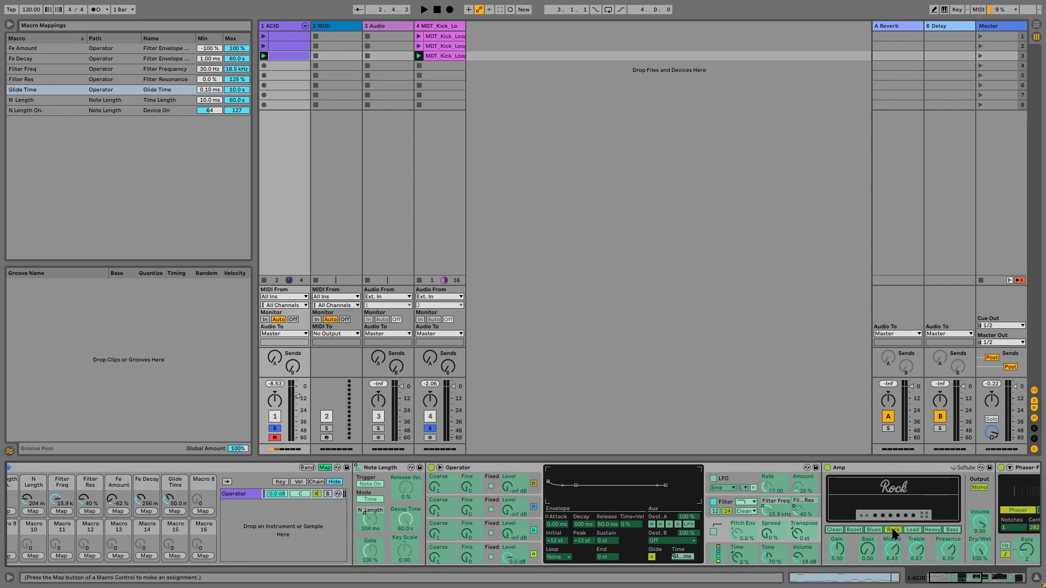
click(204, 512)
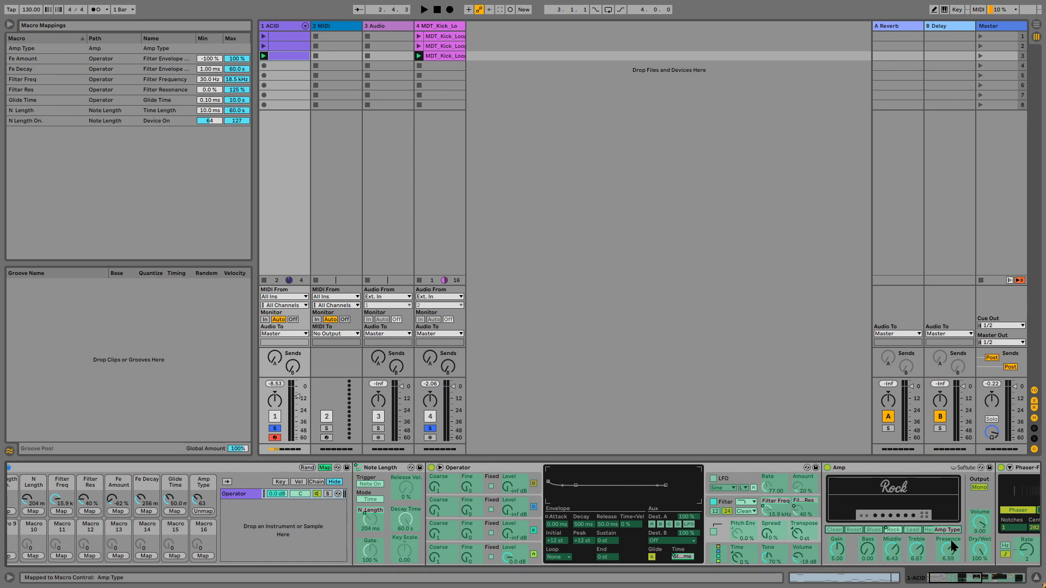
Step: Map Macro 9 to Amp's Dry/Wet
click(979, 552)
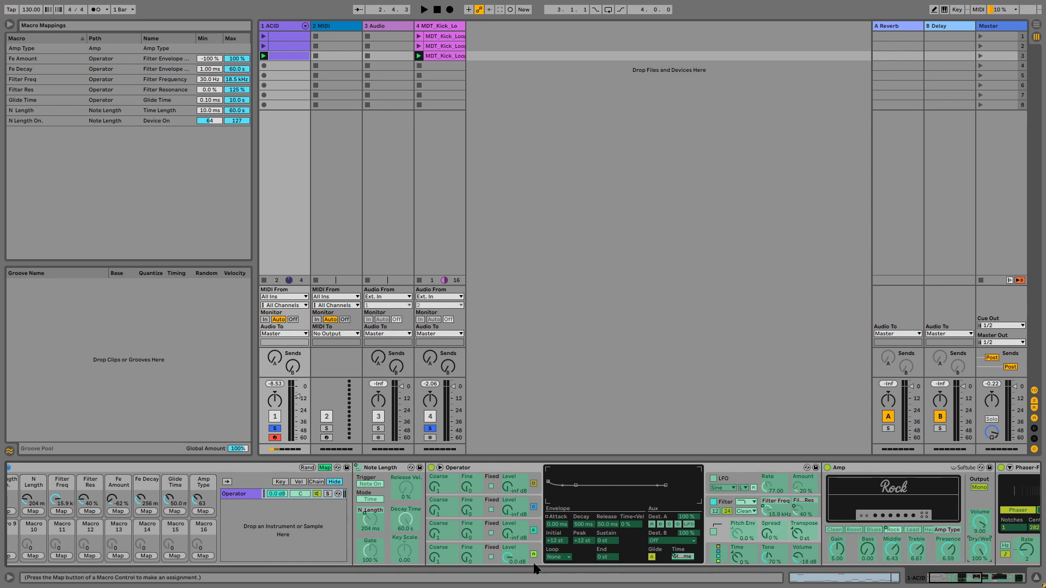
scroll(140, 541, left, 2)
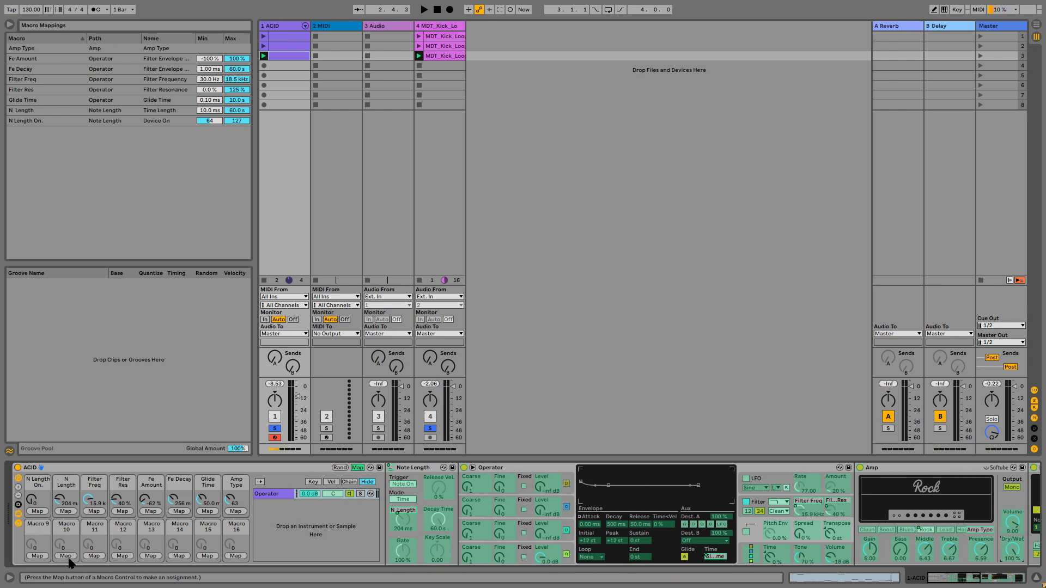
click(38, 556)
Step: Collapse the Note Length, Operator and Amp devices in the chain
double_click(500, 468)
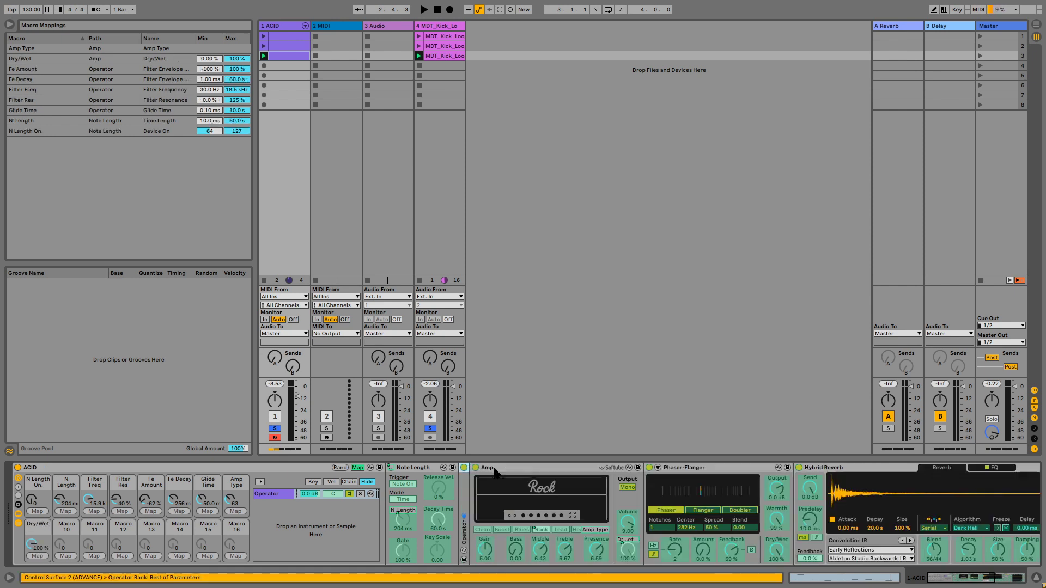
double_click(420, 468)
double_click(447, 468)
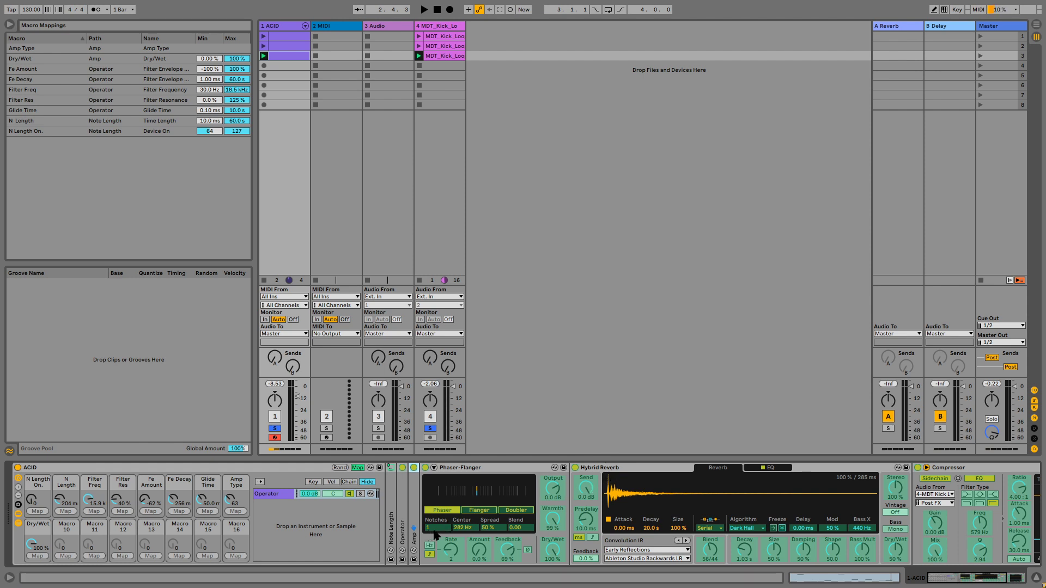
Step: Map Macro 10 to Phaser-Flanger's Notches and Macro 11 to its Center frequency
click(67, 556)
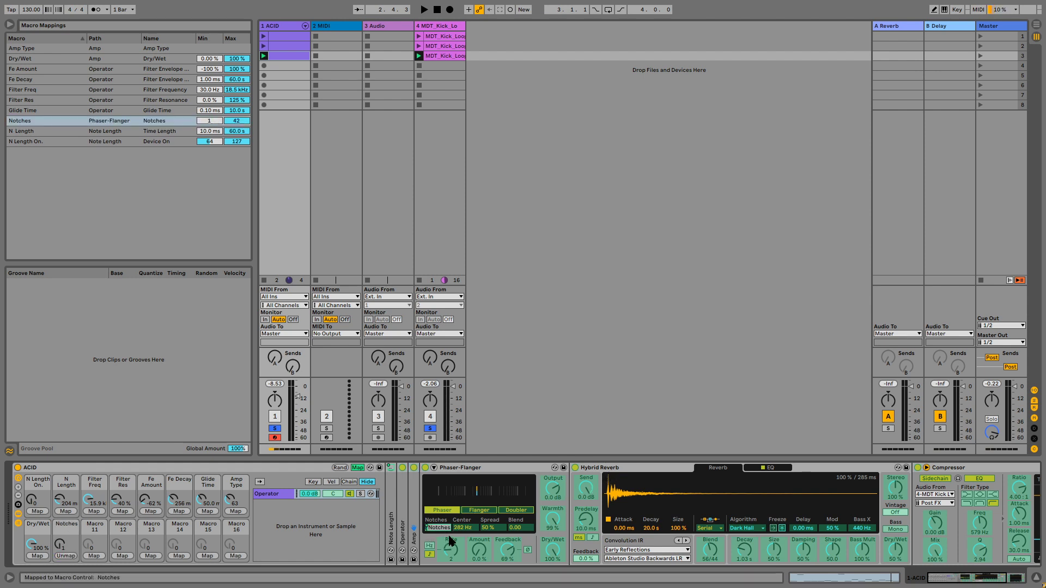
click(466, 527)
click(95, 556)
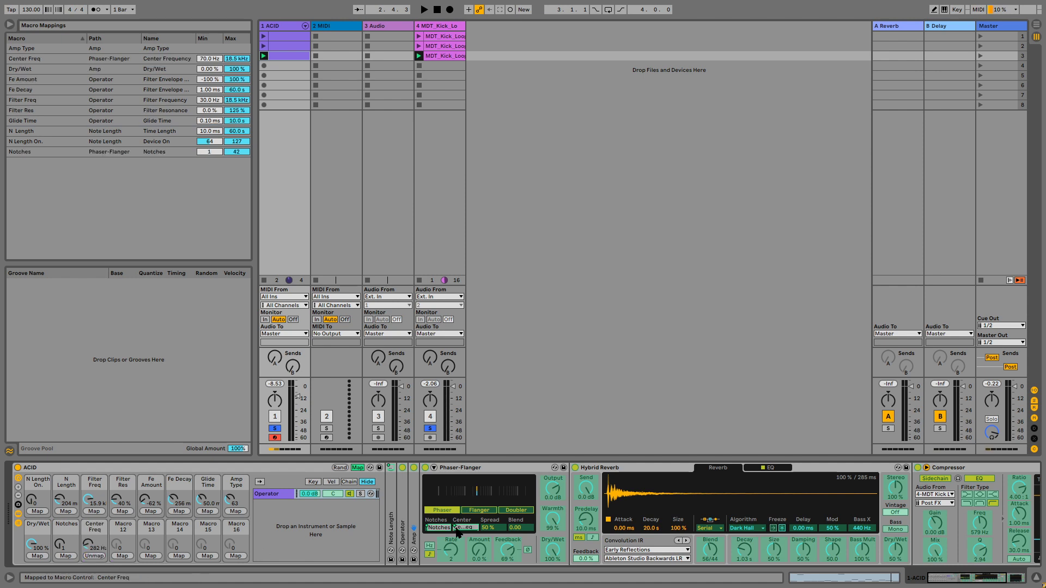
Step: Map Macro 12 to Phaser-Flanger's Spread and Macro 13 to its Feedback
click(490, 528)
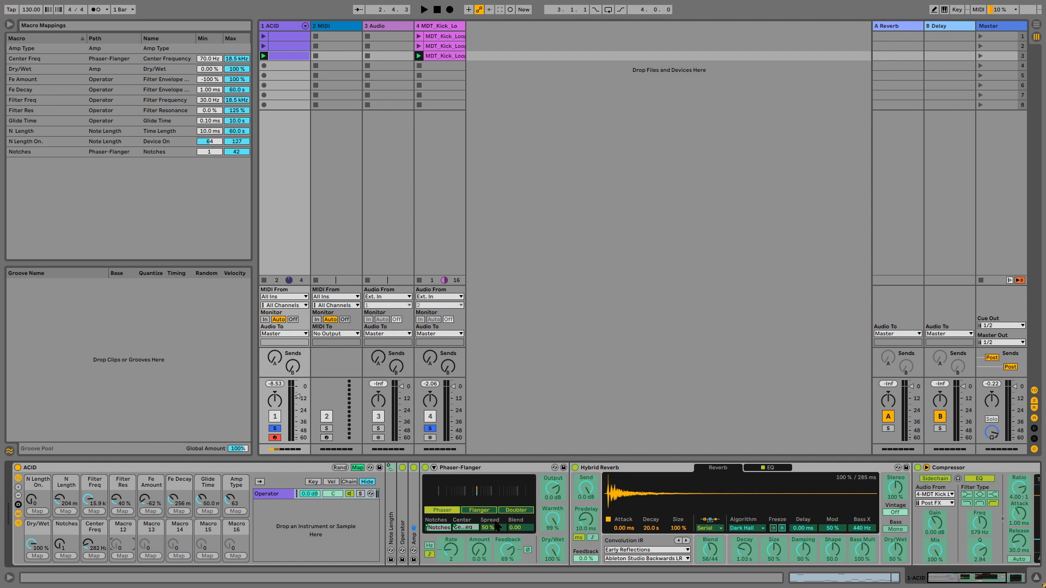
click(123, 557)
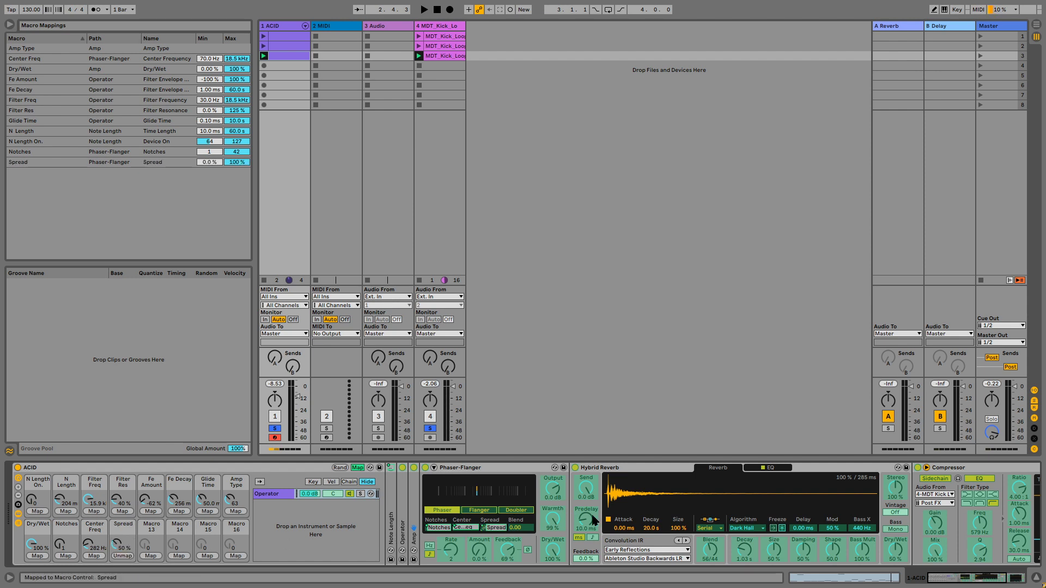
click(506, 551)
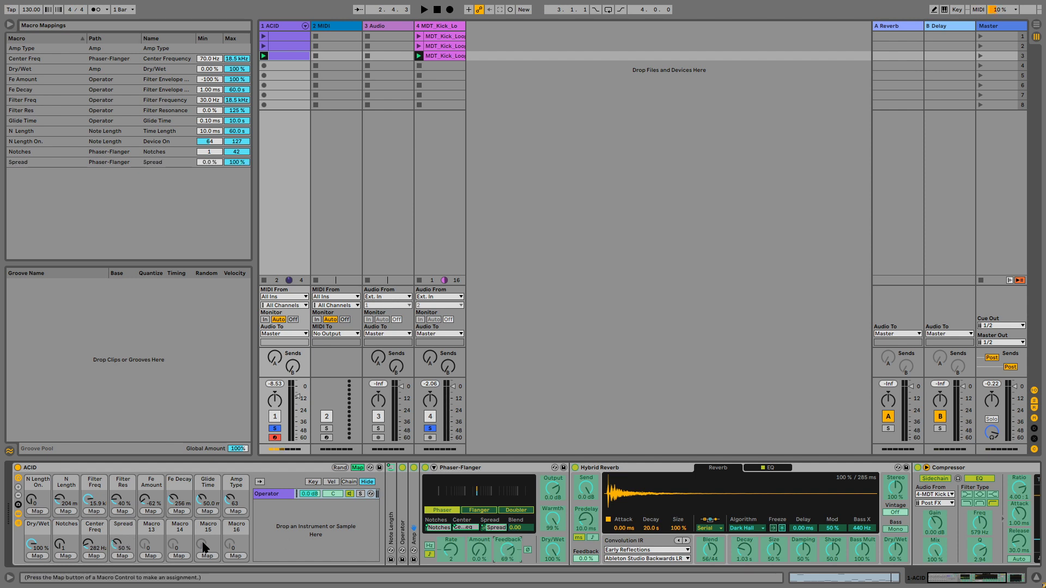
click(150, 556)
Step: Map Macro 14 to Phaser-Flanger's Dry/Wet and Macro 16 to Hybrid Reverb's Dry/Wet
click(554, 549)
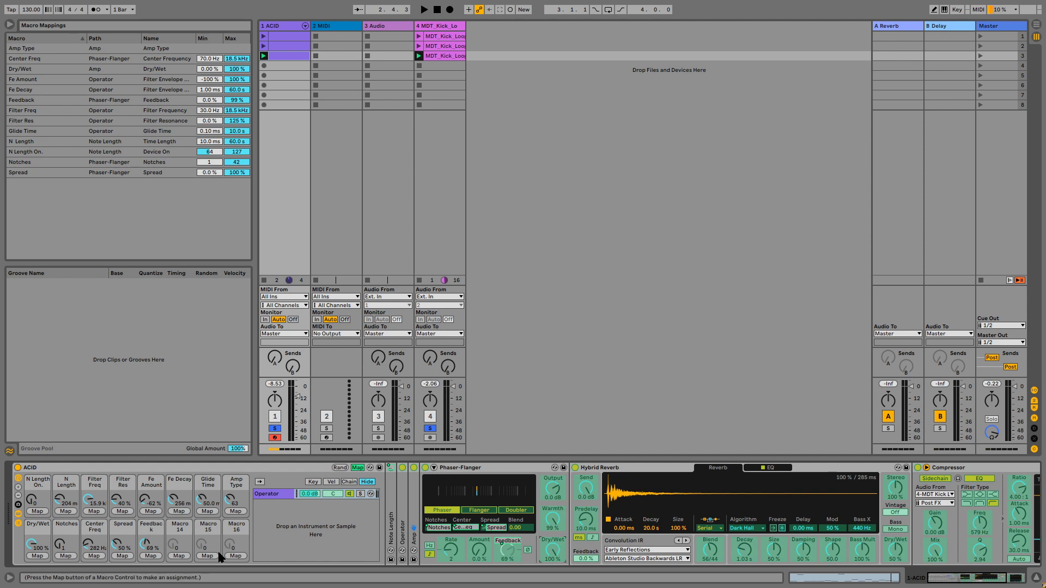
click(179, 557)
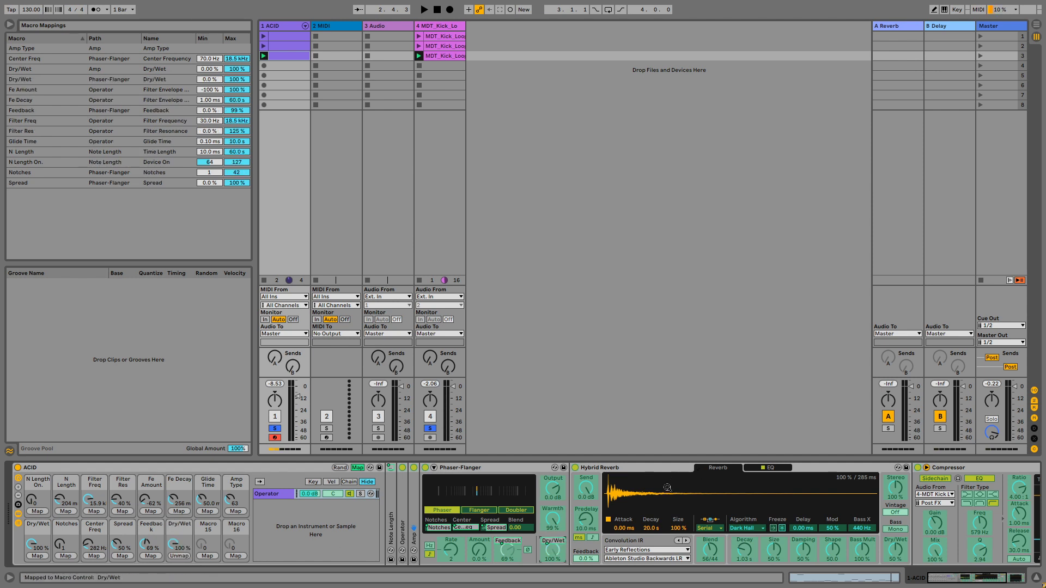
scroll(744, 540, right, 2)
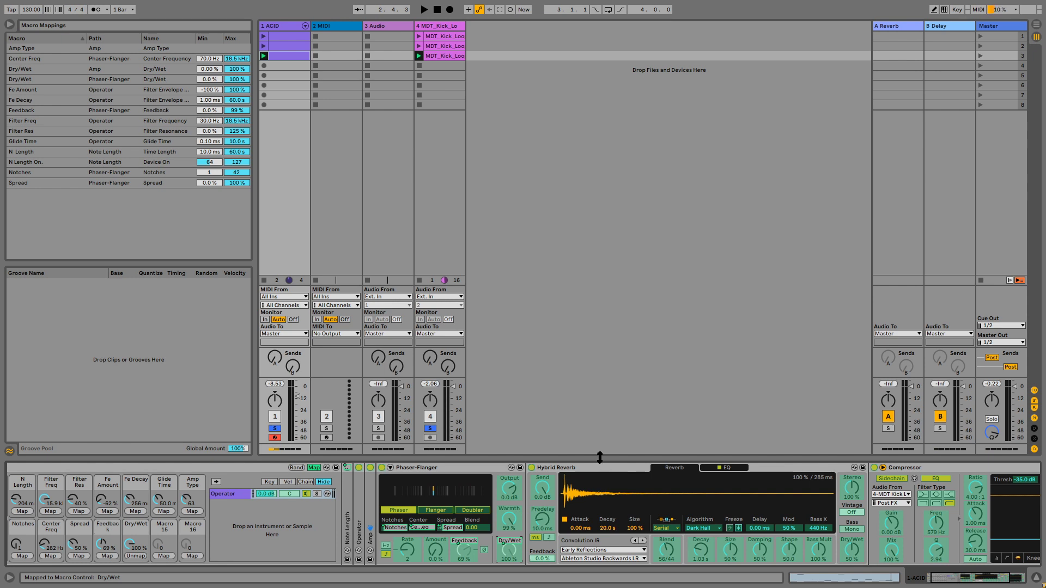
scroll(199, 529, left, 2)
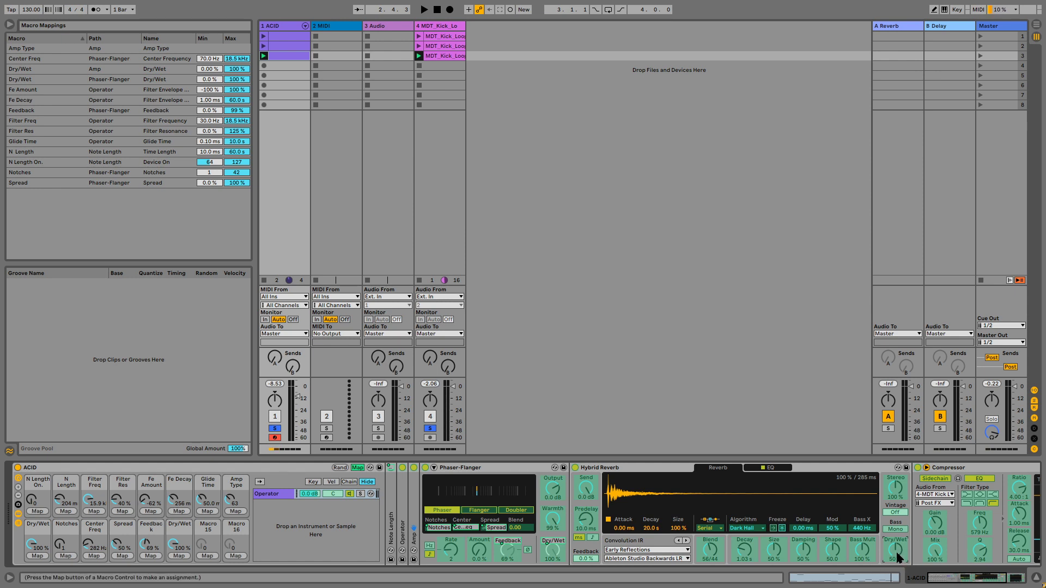
click(233, 556)
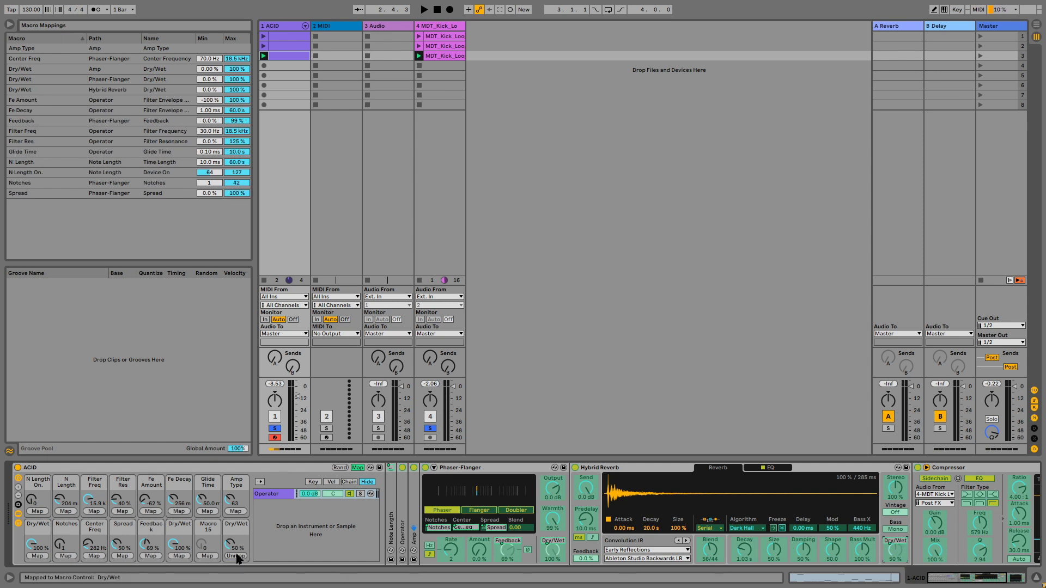
Step: Map Macro 15 to Hybrid Reverb's Blend and leave macro mapping mode
click(709, 558)
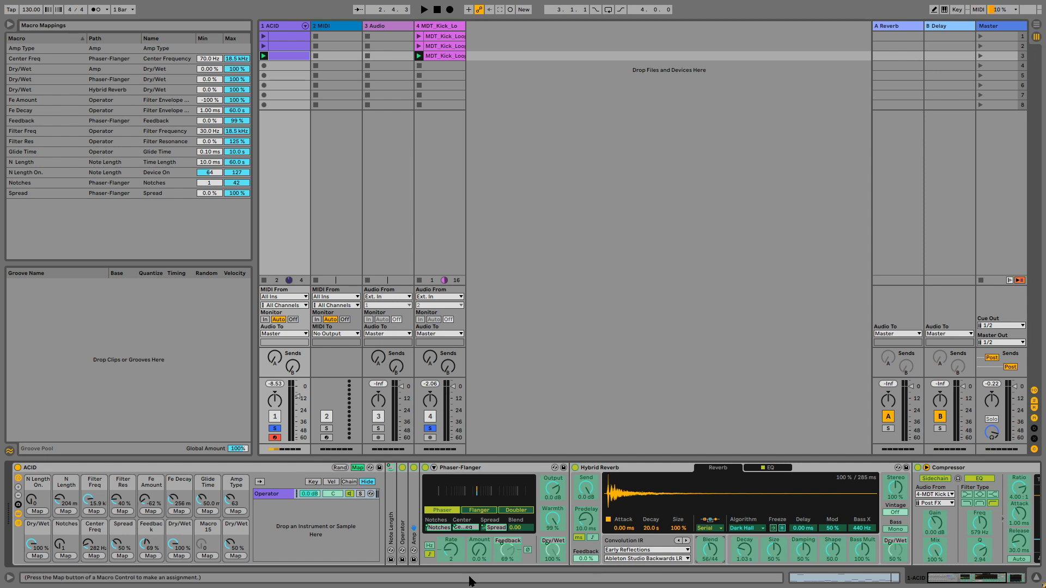
click(207, 555)
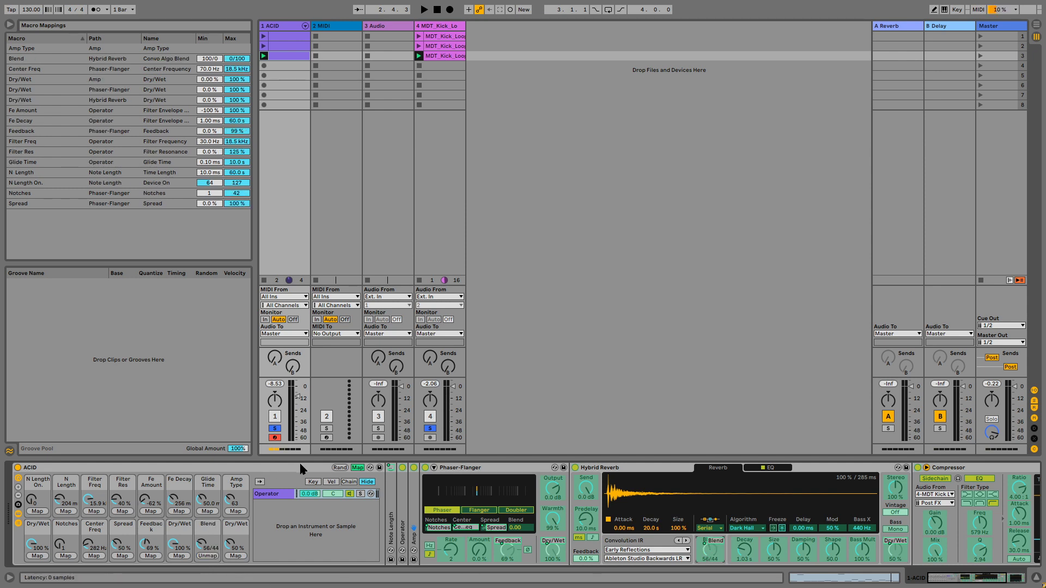
click(357, 468)
Step: Start playback and set the Feedback macro to about 82% and Center Freq to about 184 Hz
key(space)
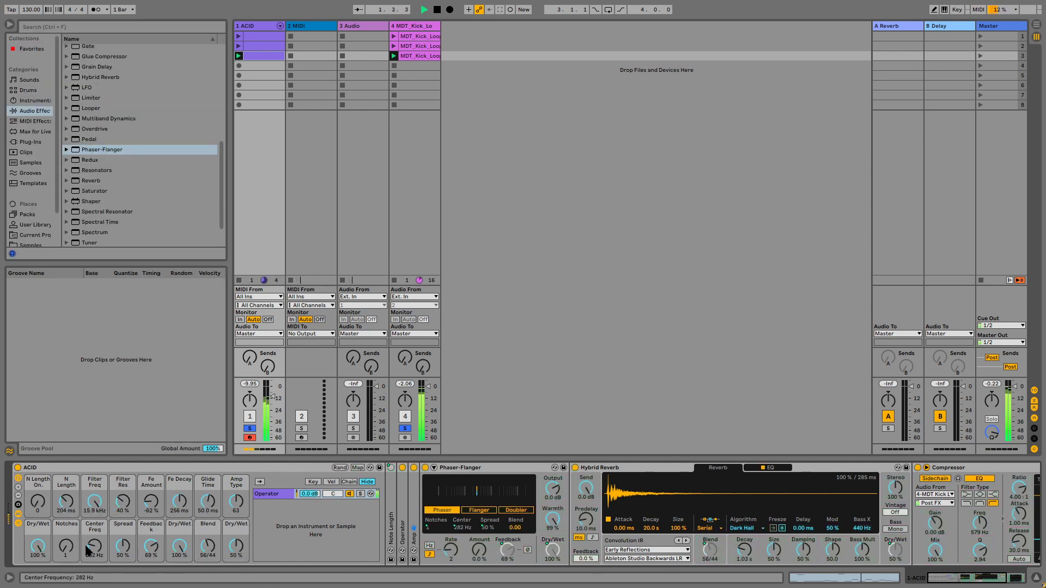
click(179, 547)
drag(153, 545, 153, 531)
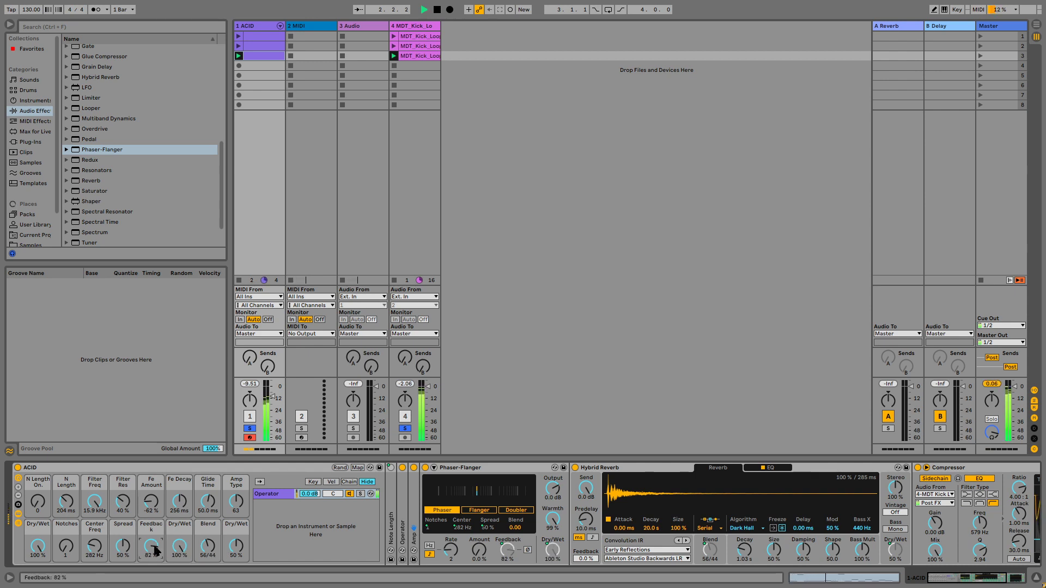
mouse_move(95, 546)
mouse_down()
mouse_move(95, 524)
mouse_move(95, 547)
mouse_up()
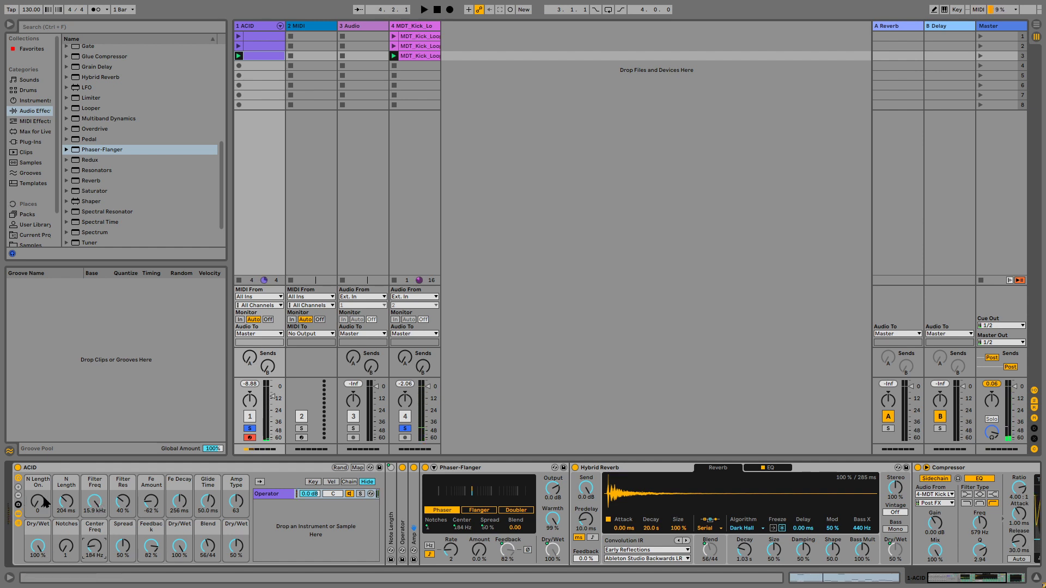
Step: Rename Macros 5 and 6 as Env Amount and Env Decay
click(91, 486)
click(129, 483)
double_click(149, 487)
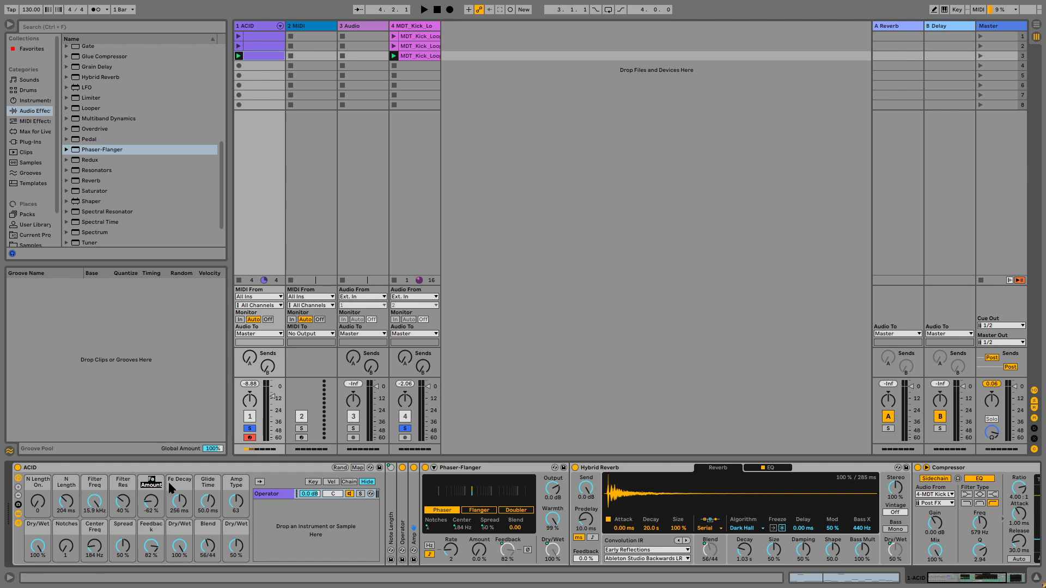
text(Env Amount)
key(Tab)
text(Env Decay)
key(Tab)
key(Tab)
Step: Rename Macro 9 as Amp Dry/Wet and Macro 10 as Phaser Notches
key(Tab)
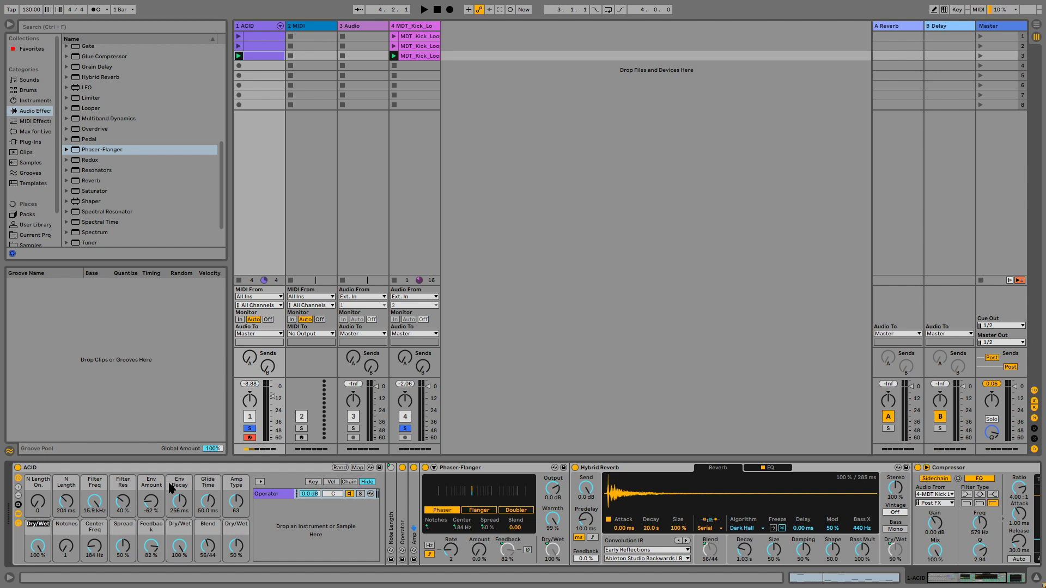
text(Ampt)
text( Dr)
text(y/Wet)
Step: Rename Macros 11 and 12 as Phaser Freq and Phaser Spread
key(Tab)
text(Phaser Notches)
key(Tab)
text(Phaser Freq)
key(Tab)
text(Phaser Spread)
Step: Rename Macros 13 and 14 as Phaser FB and Phaser Dry/Wet
key(Tab)
text(F)
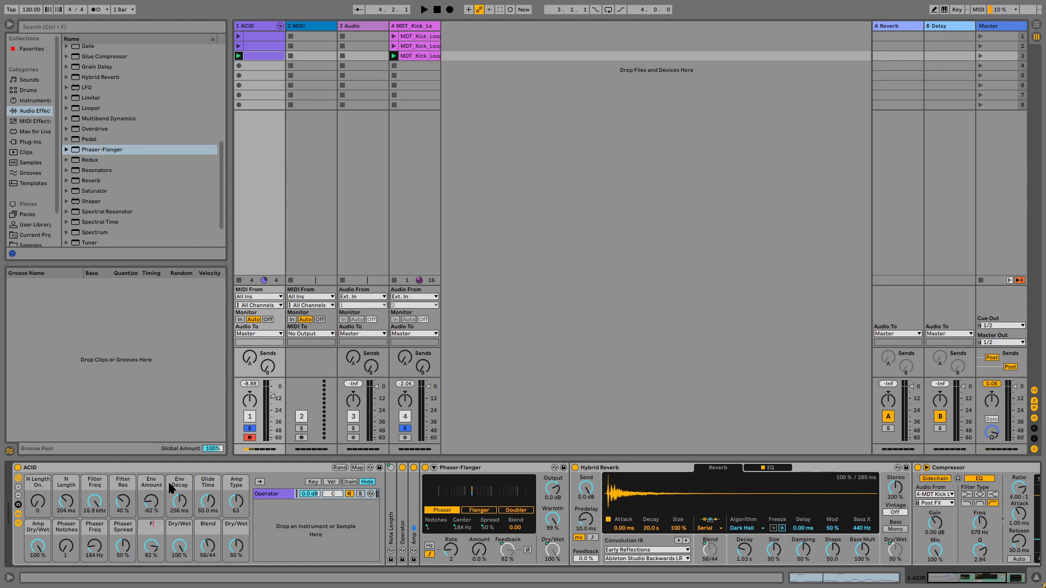
text(haser FB)
Step: Rename Macros 15 and 16 as Reverb Blend and Reverb Dry/Wet
key(Tab)
text(Phaser Dry/Wet)
key(Return)
text(Reverb Blend)
key(Tab)
text(Eeve)
key(Return)
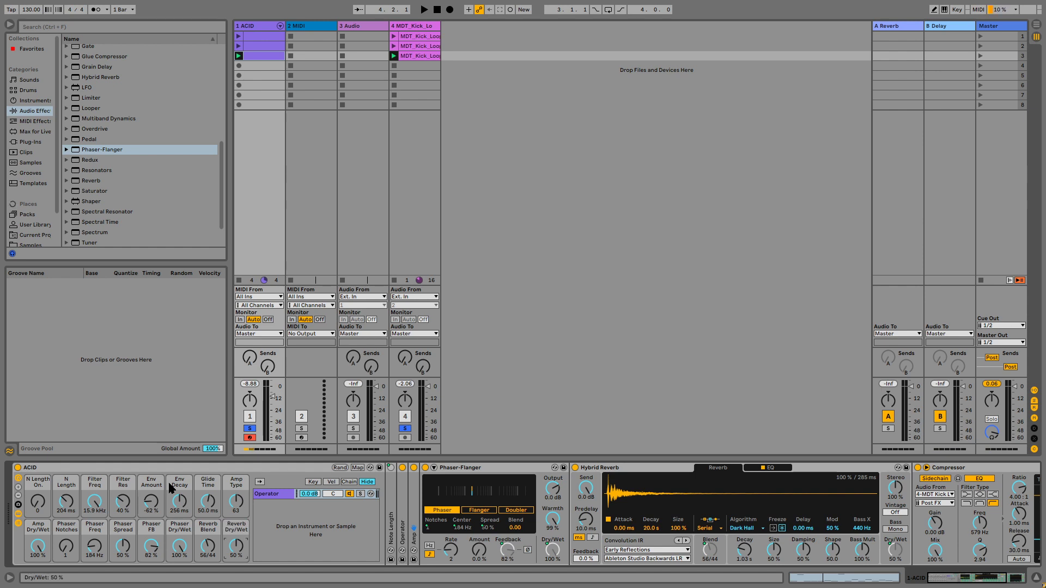
Step: Give the N Length On. macro a red colour
click(56, 481)
right_click(45, 484)
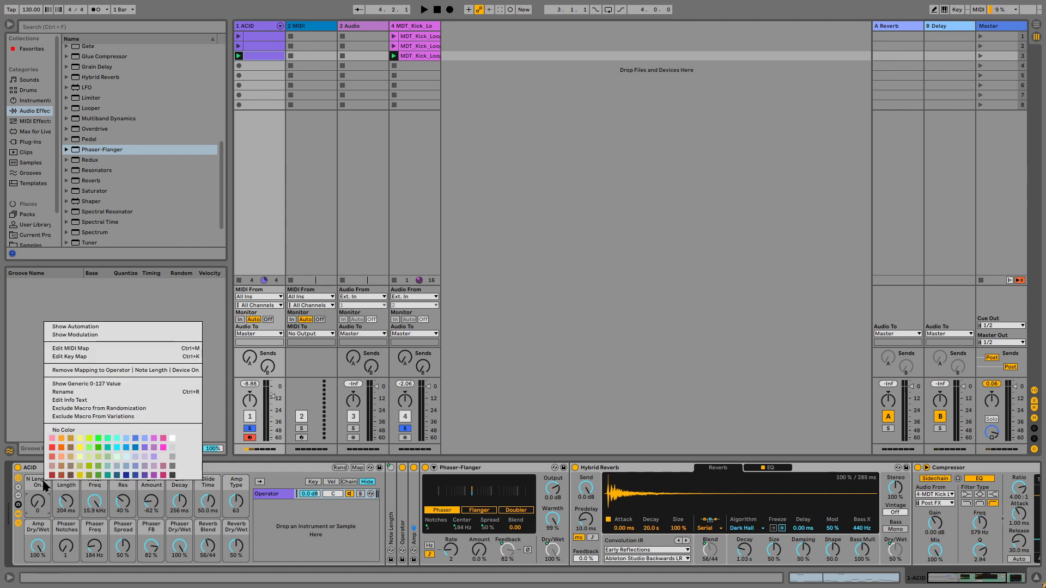
click(52, 443)
Step: Colour the N Length On. and N Length macros cyan
right_click(71, 483)
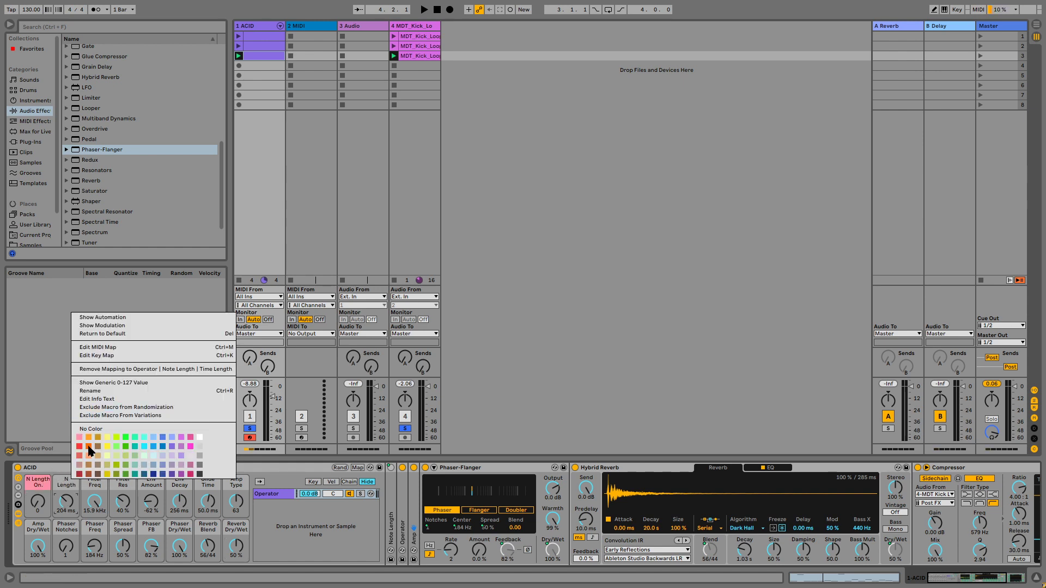
click(44, 479)
right_click(40, 482)
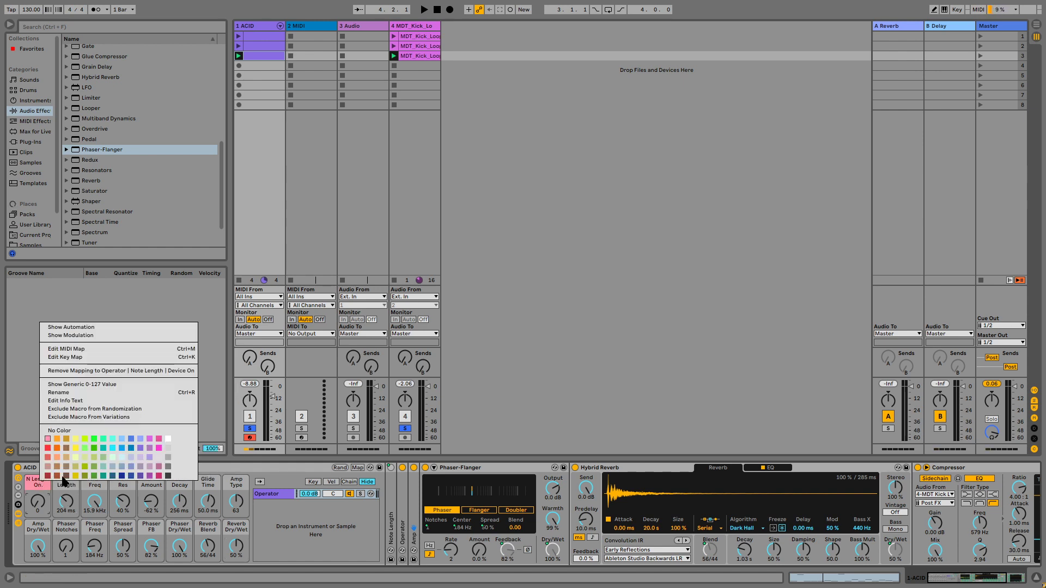
click(94, 439)
right_click(70, 482)
right_click(41, 490)
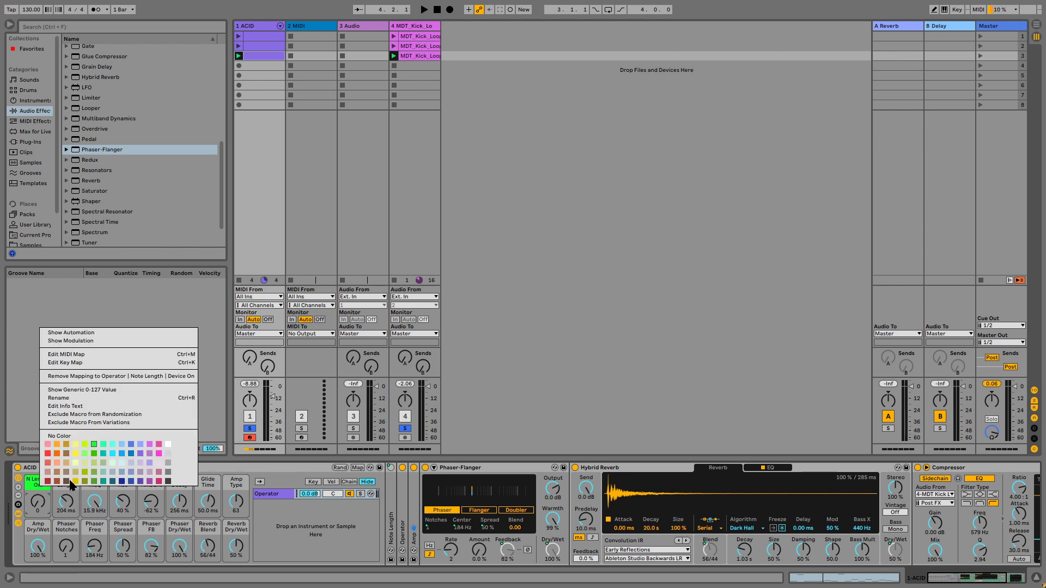
click(109, 450)
right_click(79, 480)
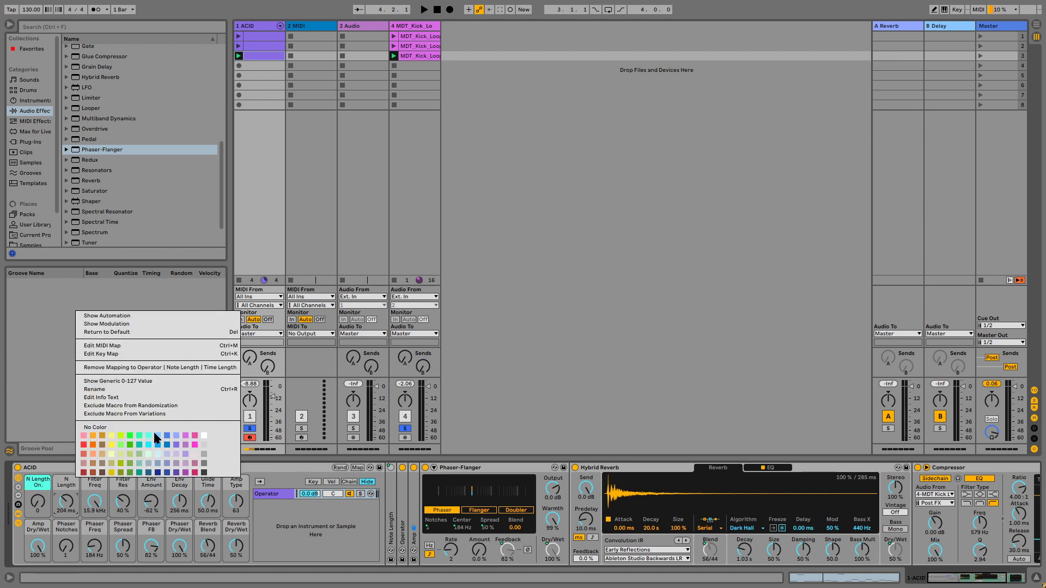
click(154, 434)
Step: Colour the Filter Freq and Filter Res macros red
right_click(95, 482)
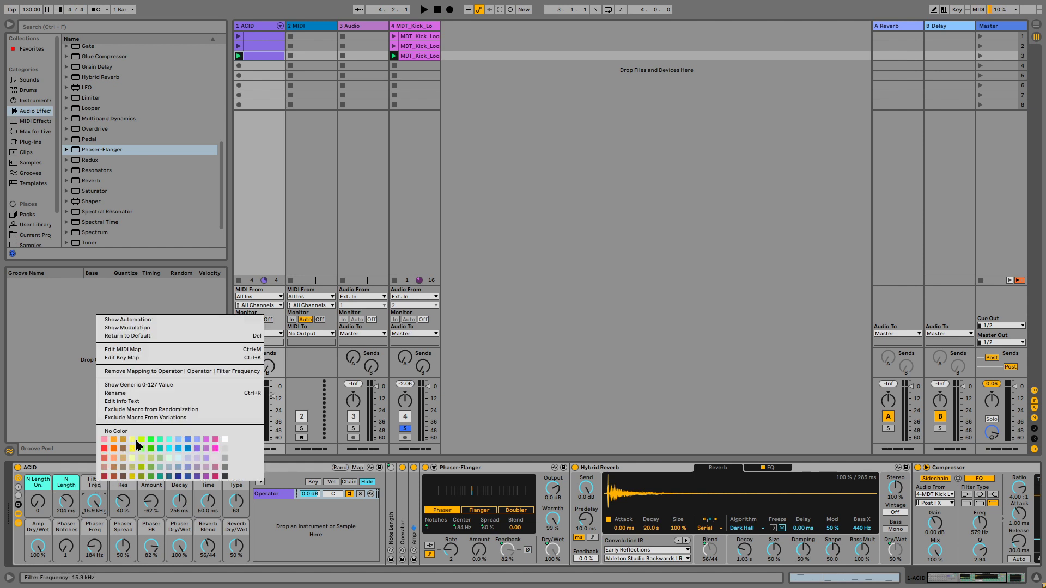
click(104, 449)
right_click(124, 489)
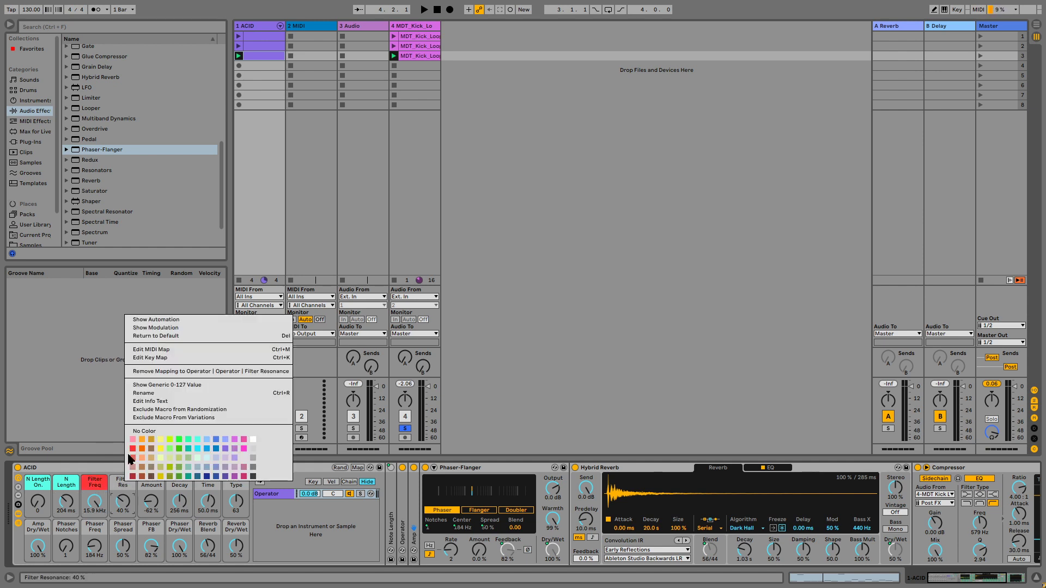
click(131, 450)
Step: Colour the Env Amount and Env Decay macros orange
right_click(149, 486)
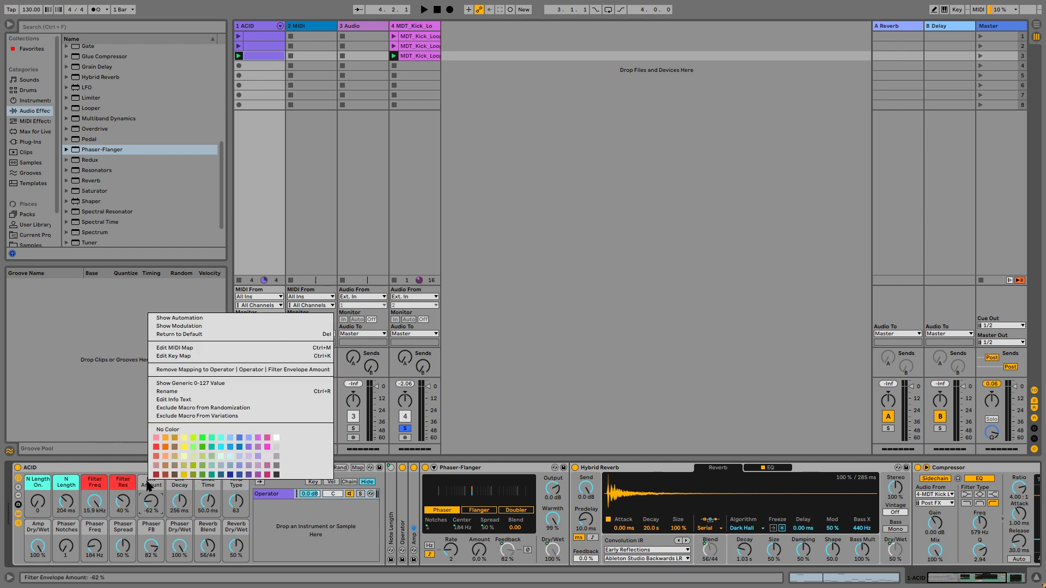
click(165, 448)
right_click(179, 487)
click(196, 450)
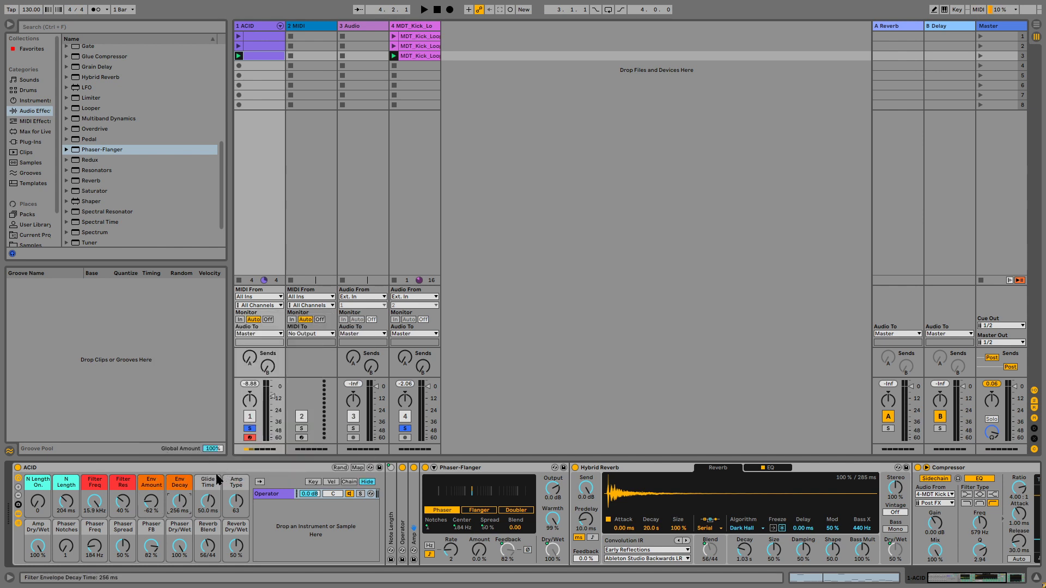
Step: Colour the Glide Time macro black and the Amp Type and Amp Dry/Wet macros yellow
right_click(214, 485)
click(341, 472)
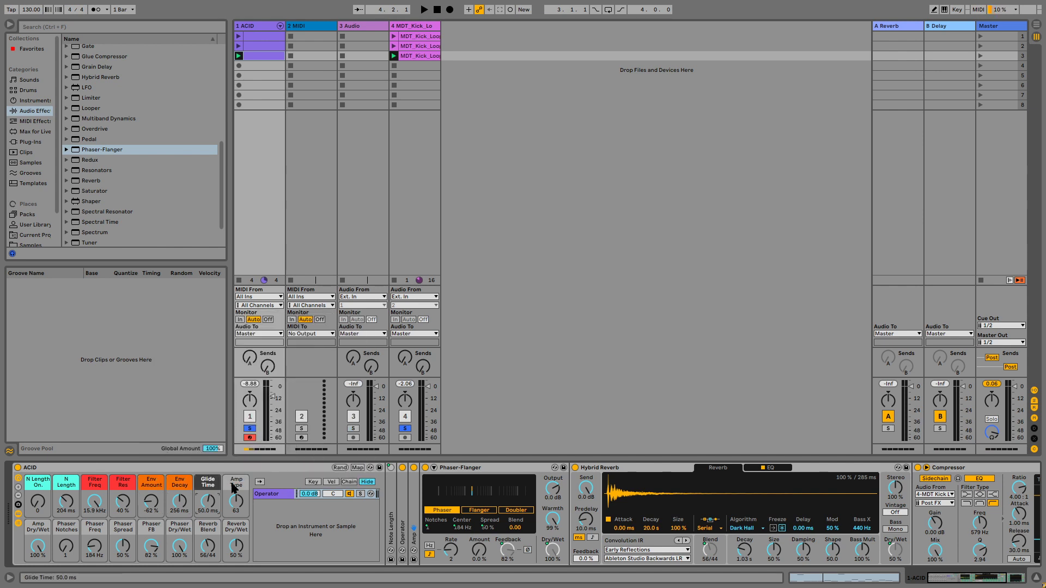
right_click(236, 487)
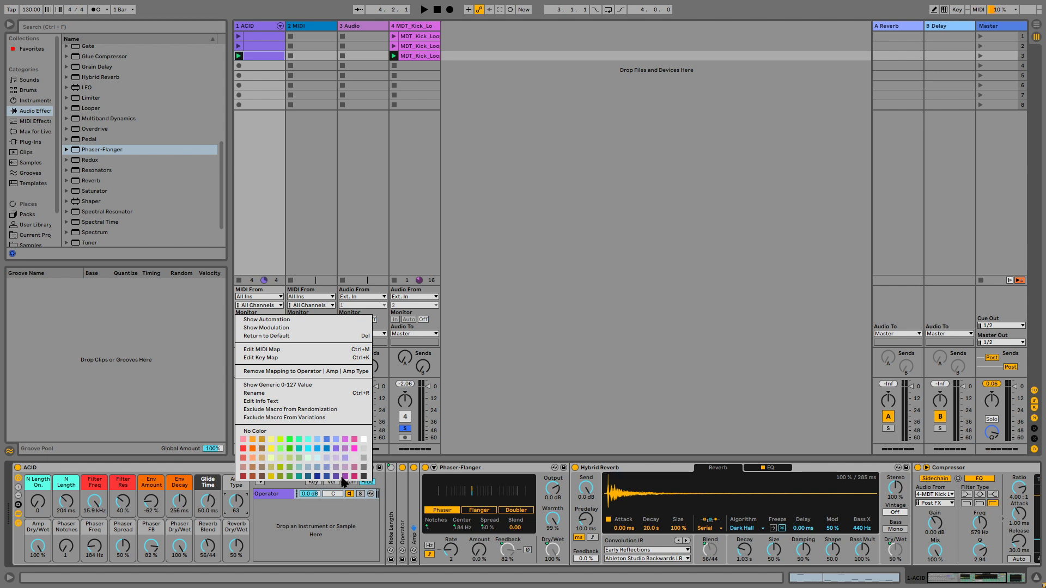
click(269, 439)
right_click(46, 527)
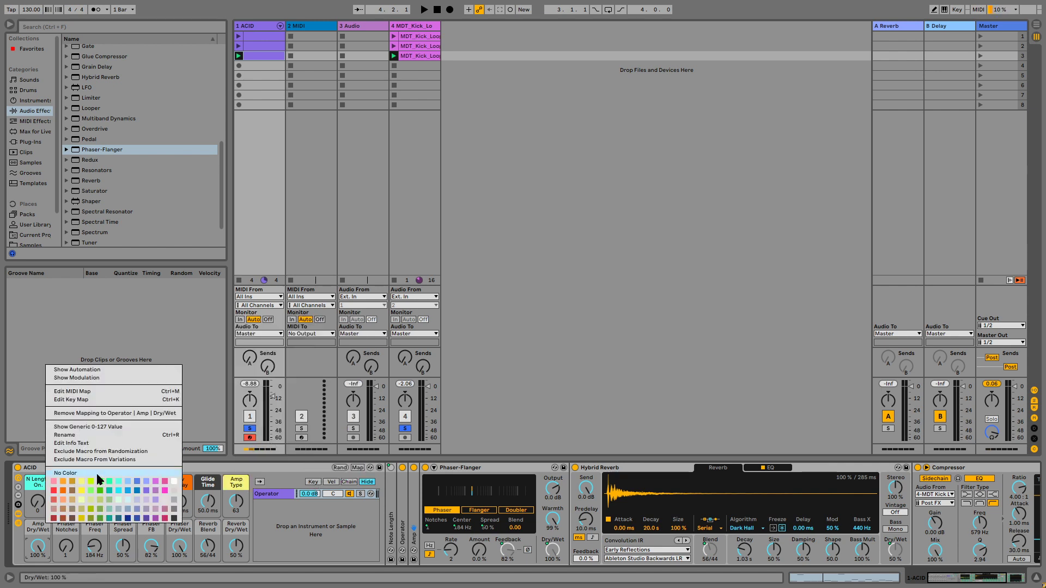
click(83, 480)
Step: Colour the Phaser Notches, Phaser Freq and Phaser Spread macros light blue
right_click(68, 531)
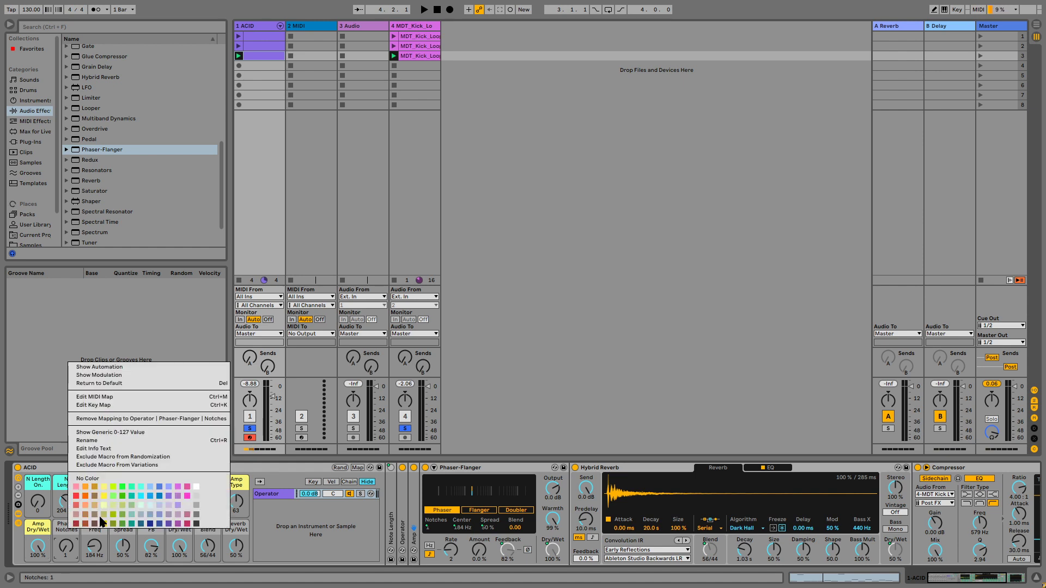
click(150, 497)
right_click(94, 531)
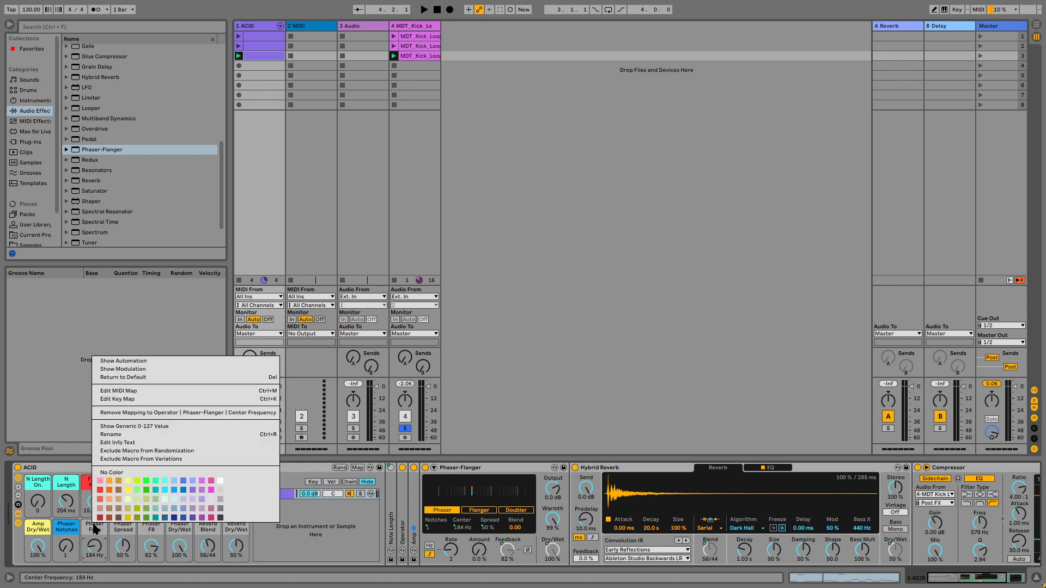
click(173, 490)
right_click(125, 528)
click(204, 493)
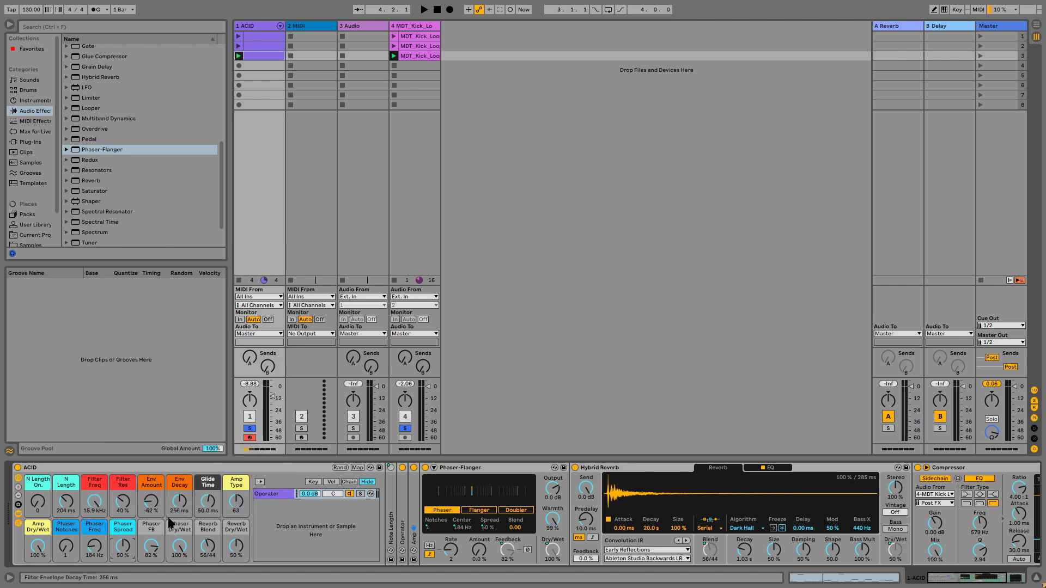
Step: Recolour Phaser Spread and colour the Phaser FB and Phaser Dry/Wet macros blue
right_click(128, 529)
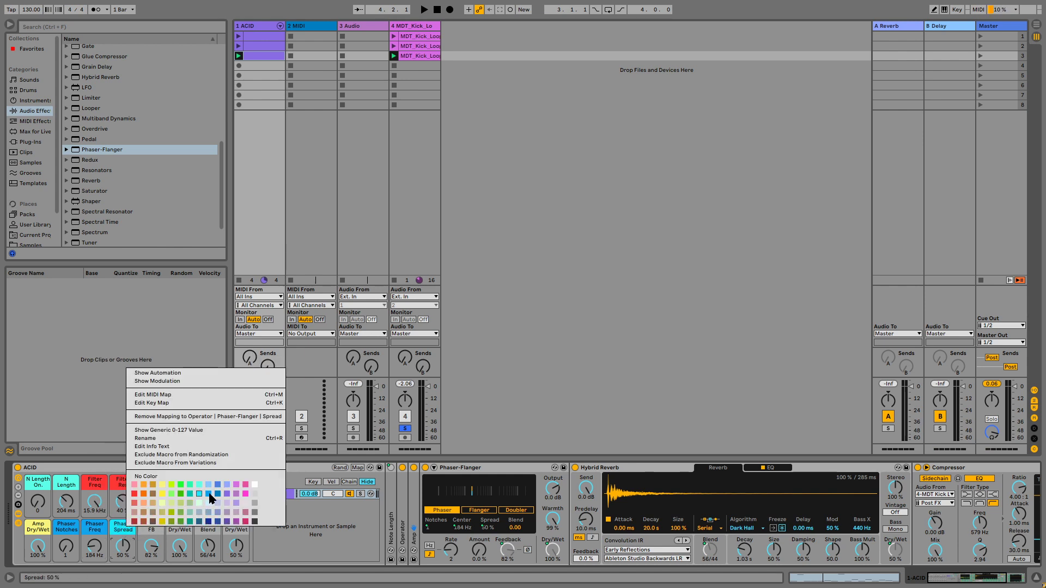
click(209, 494)
right_click(155, 528)
click(240, 490)
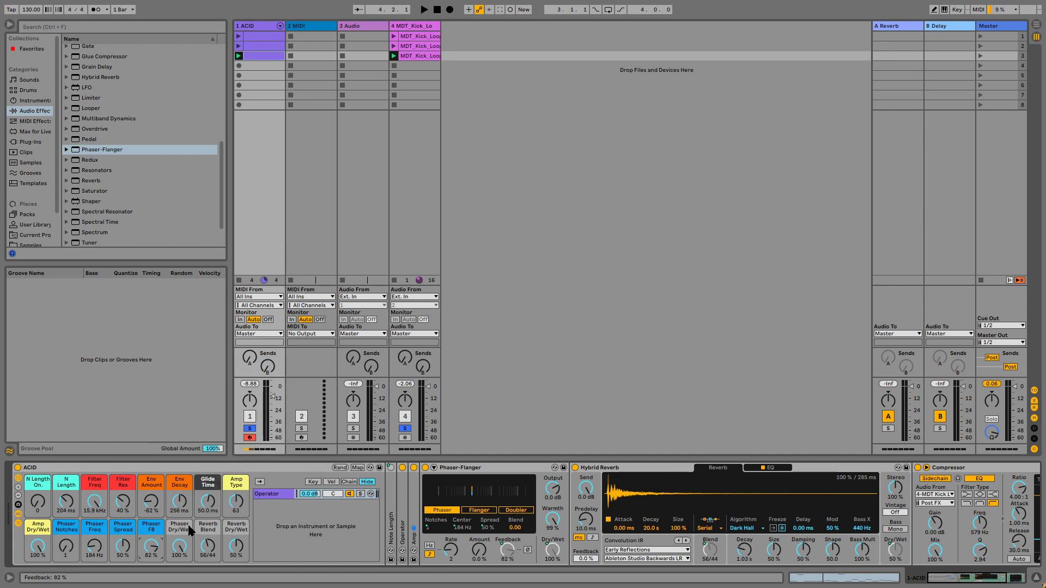
right_click(190, 530)
click(274, 497)
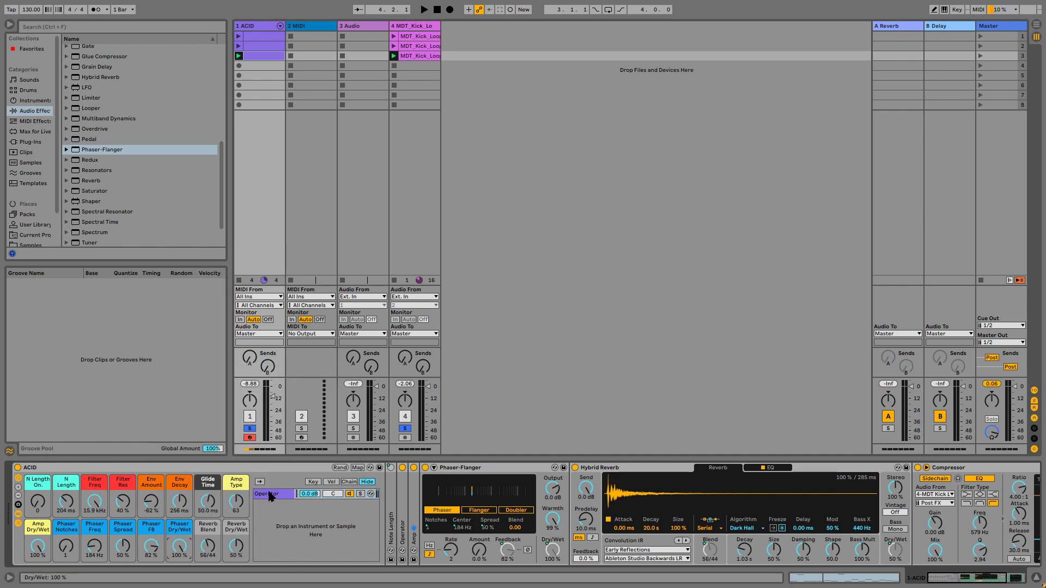
Step: Colour the Reverb Blend and Reverb Dry/Wet macros green
right_click(215, 528)
click(213, 523)
right_click(210, 522)
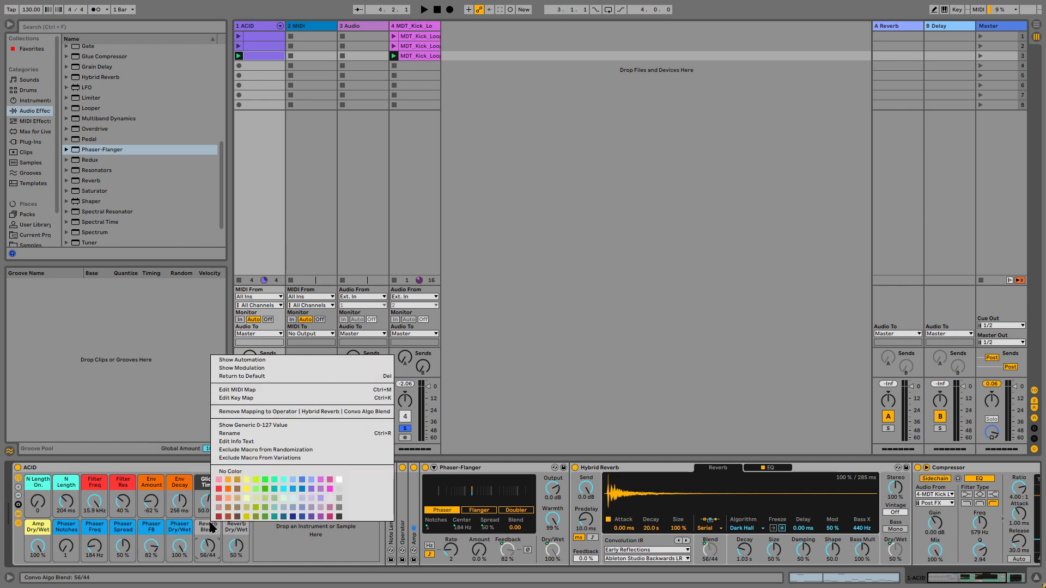
click(266, 518)
right_click(233, 533)
click(284, 517)
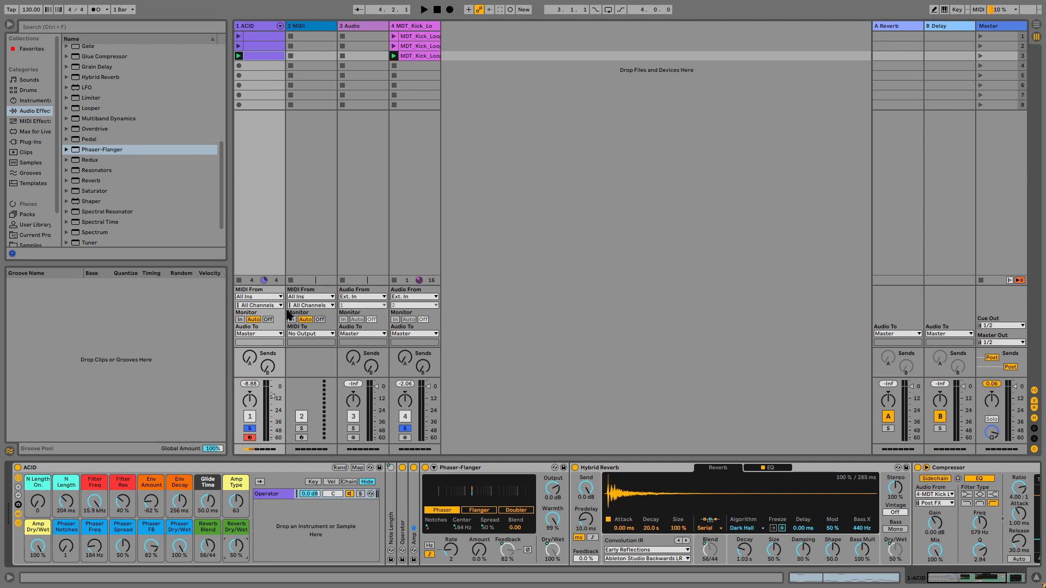
Step: Start playback with the Macro Variations panel shown, launching the ACID track's second clip and stopping the kick track
key(space)
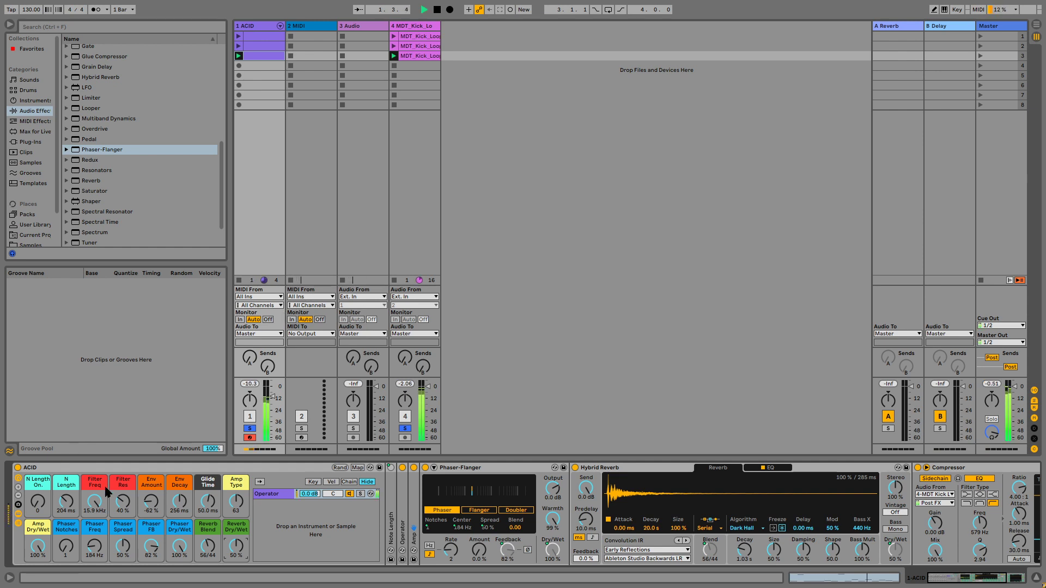
click(18, 514)
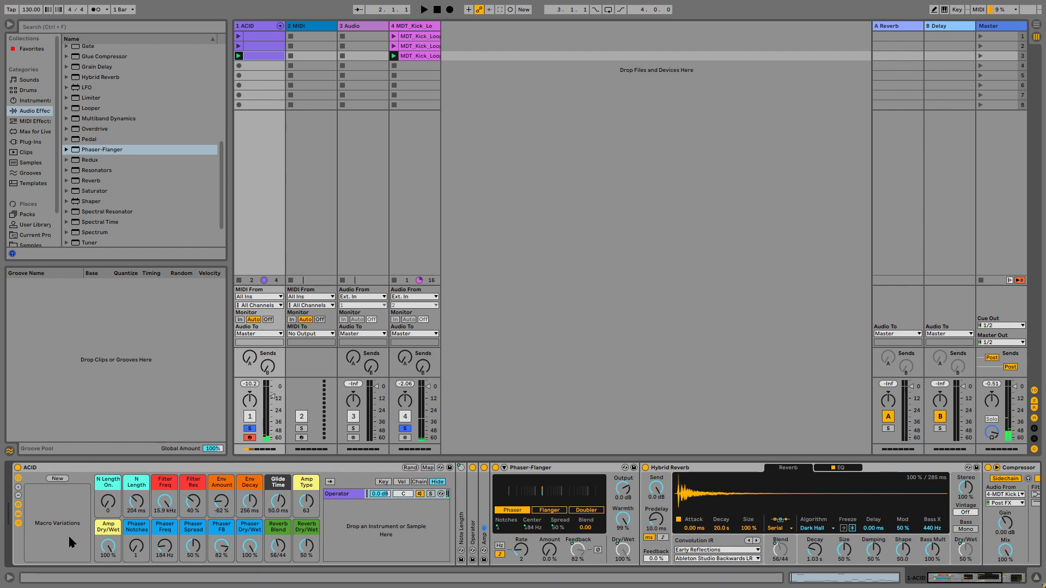
click(238, 45)
click(395, 280)
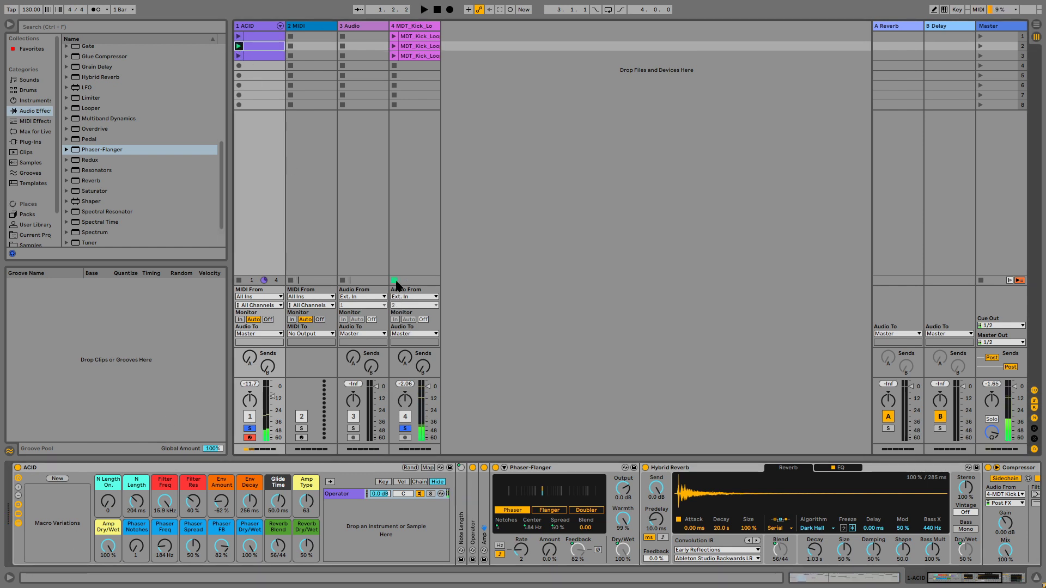
Step: Audition the rack while lowering Reverb Dry/Wet and setting Filter Res to 18 %, Glide Time to 7.09 ms and Amp Type to 60
drag(305, 545, 306, 567)
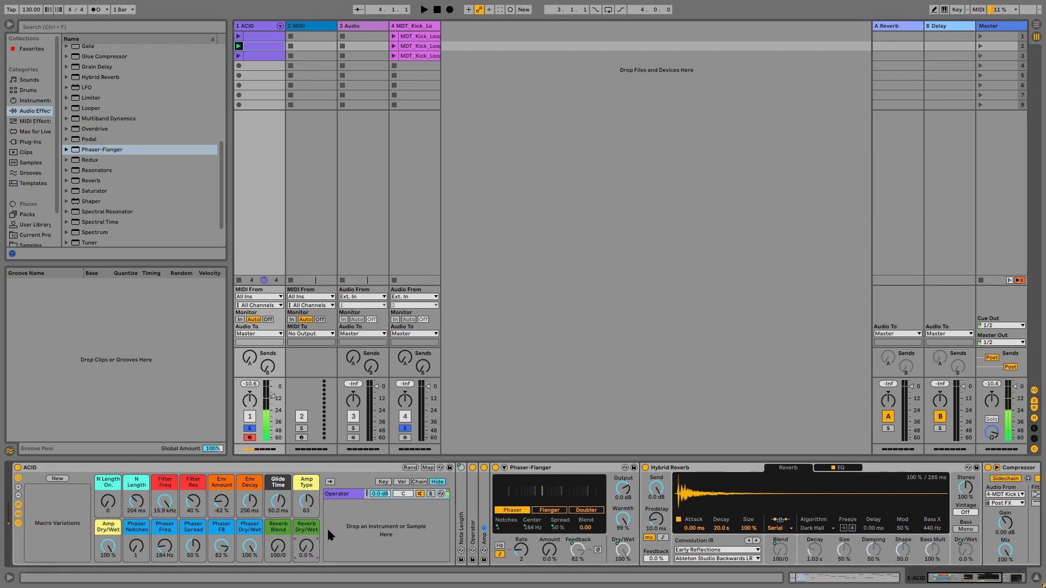
mouse_move(193, 508)
mouse_down()
mouse_move(193, 534)
mouse_move(193, 499)
mouse_up()
drag(278, 507, 277, 518)
drag(306, 501, 306, 479)
key(space)
Step: Set Phaser Dry/Wet to 0.0 % and Filter Freq to 1.72 kHz while toggling playback
drag(241, 550, 241, 587)
key(space)
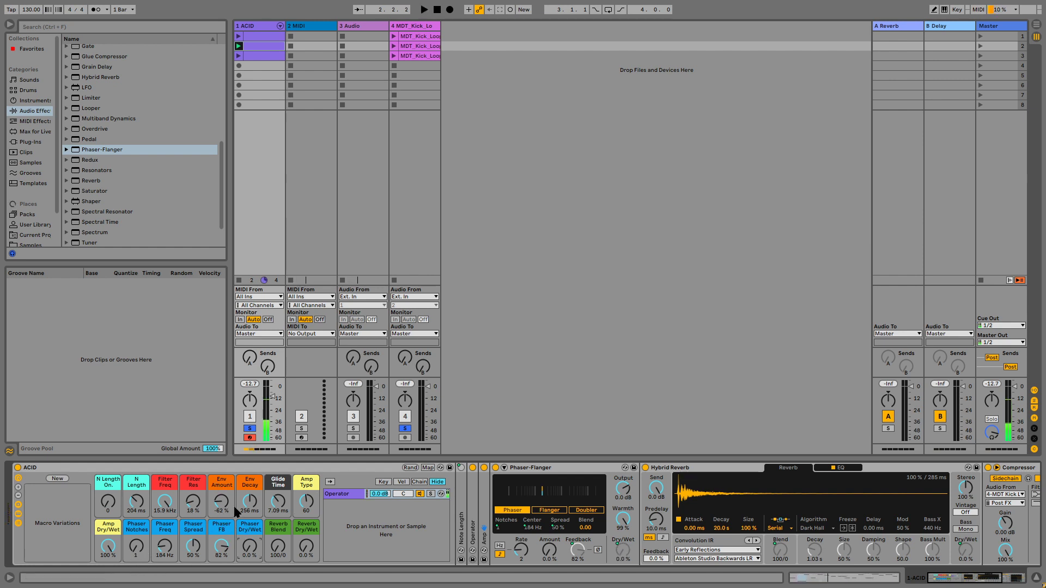
drag(224, 506, 159, 489)
key(space)
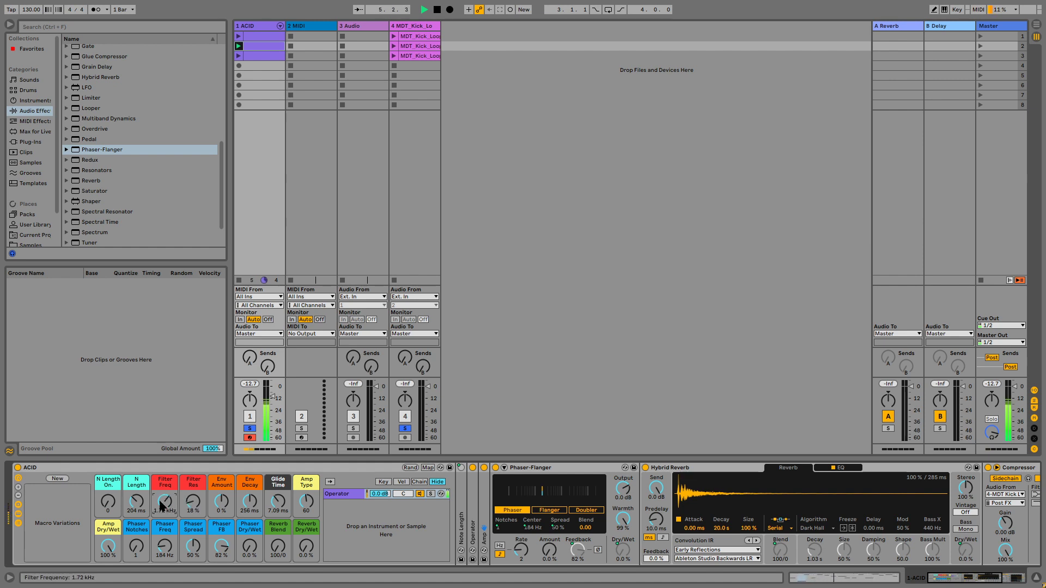
Step: Expand the Amp device and switch it off and back on to compare the sound
double_click(482, 514)
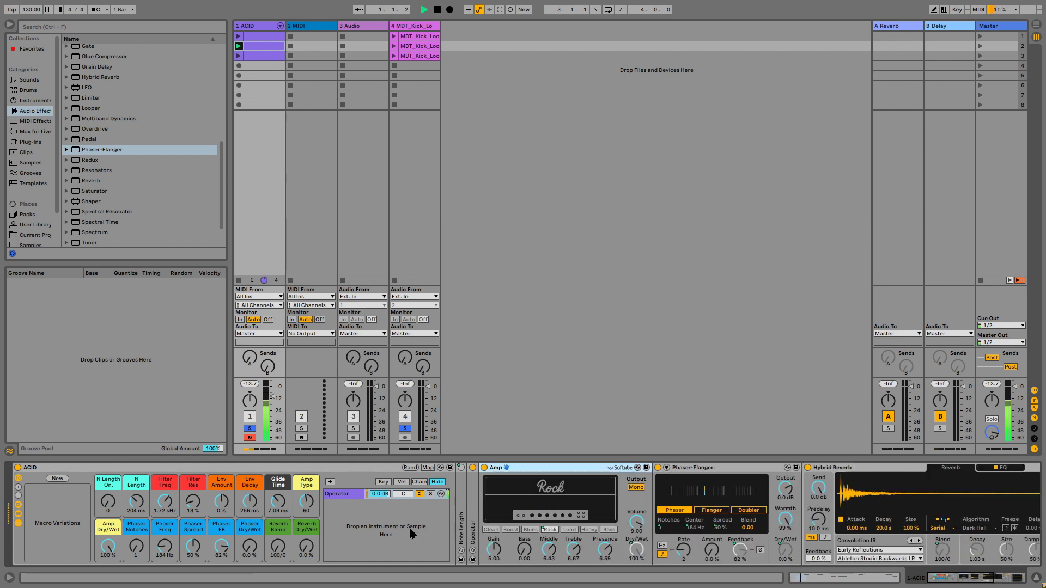
click(484, 468)
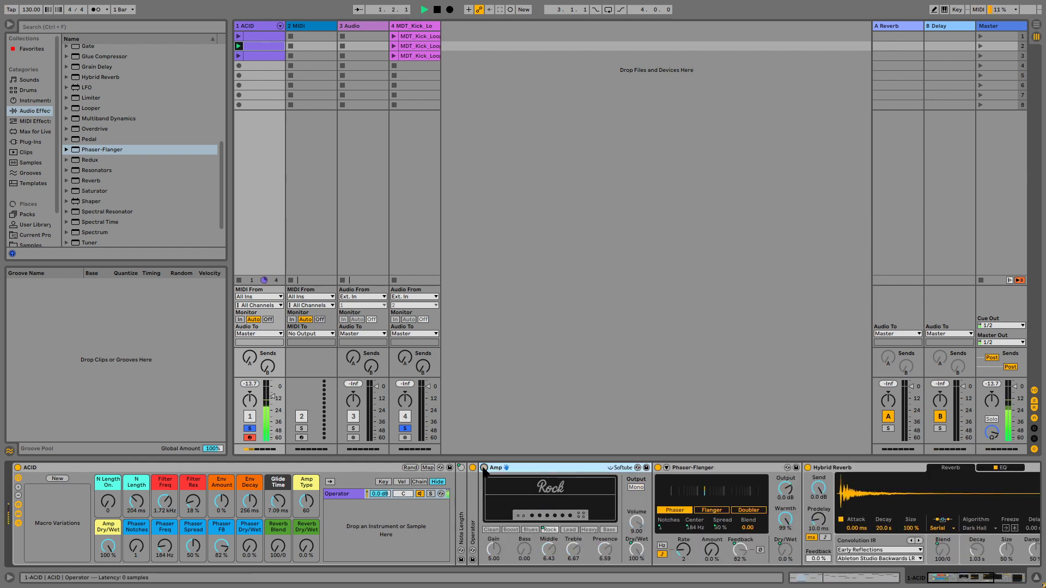
click(484, 469)
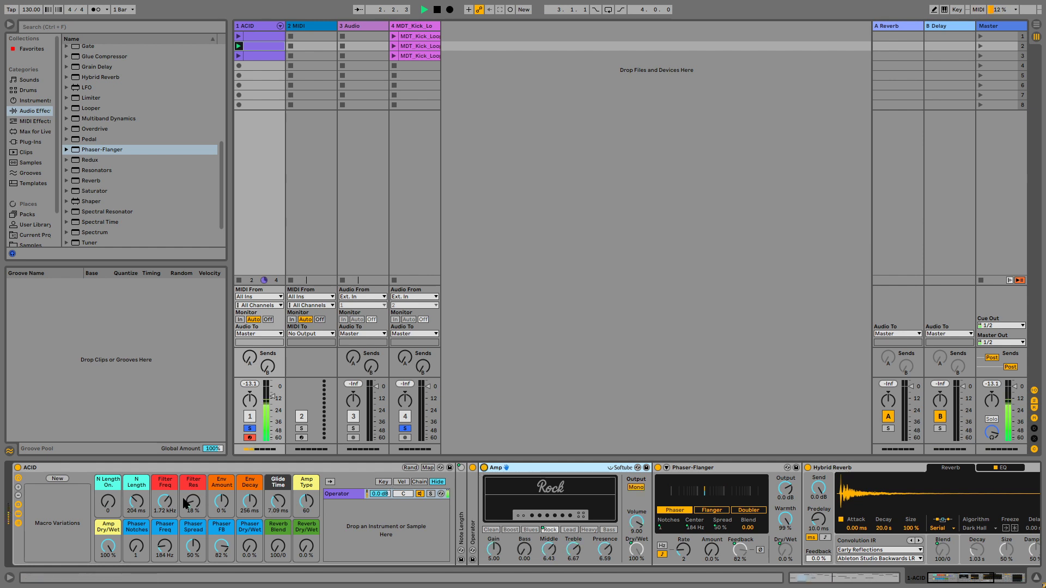
Step: Set Filter Freq to 656 Hz and store the macro settings as a new macro variation
drag(164, 502, 70, 507)
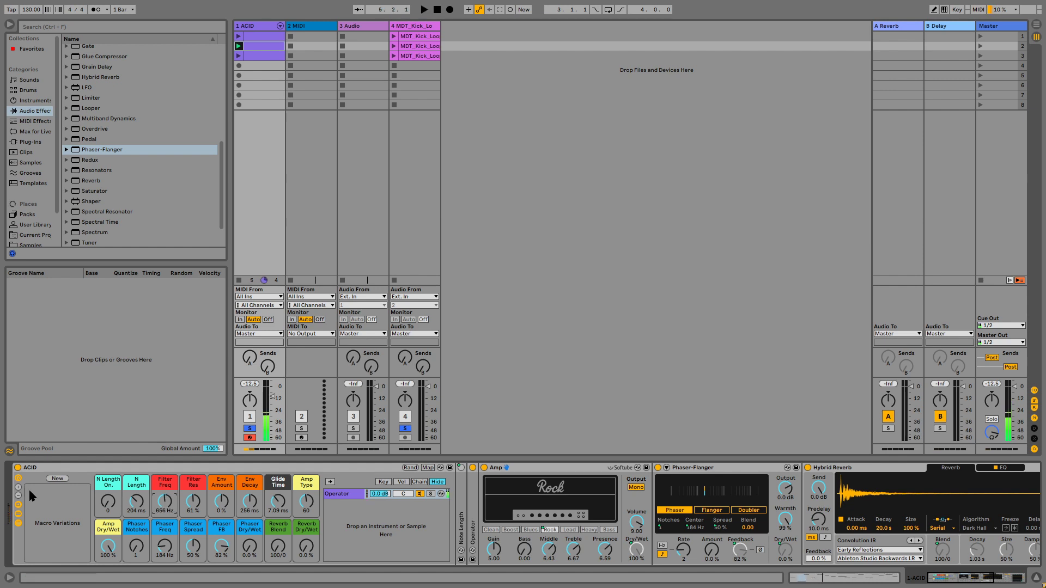
click(57, 479)
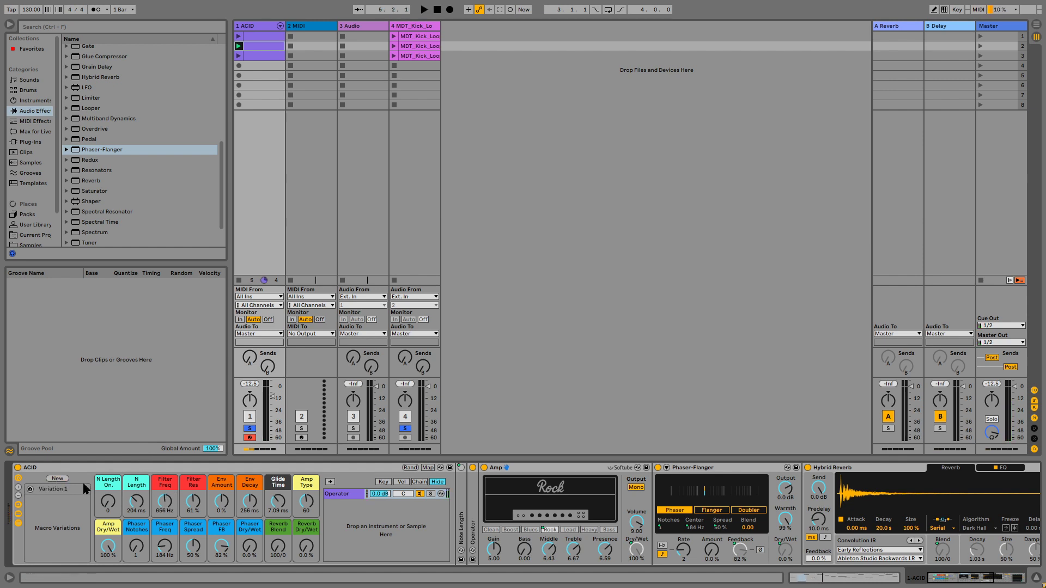
right_click(48, 489)
click(82, 515)
key(Escape)
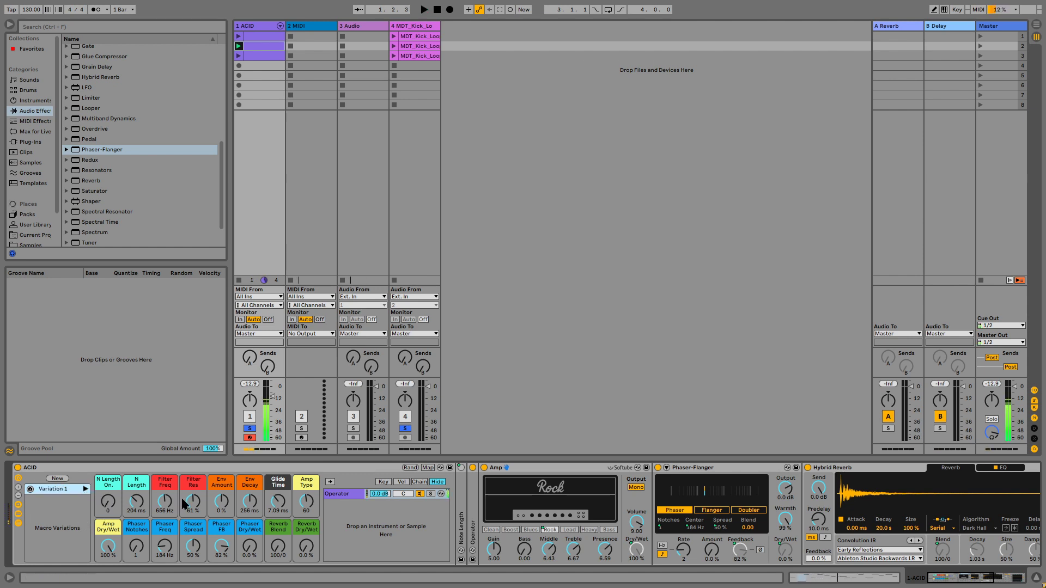
Step: Raise the Reverb Dry/Wet macro to 100 % and toggle playback
drag(305, 546, 305, 479)
key(space)
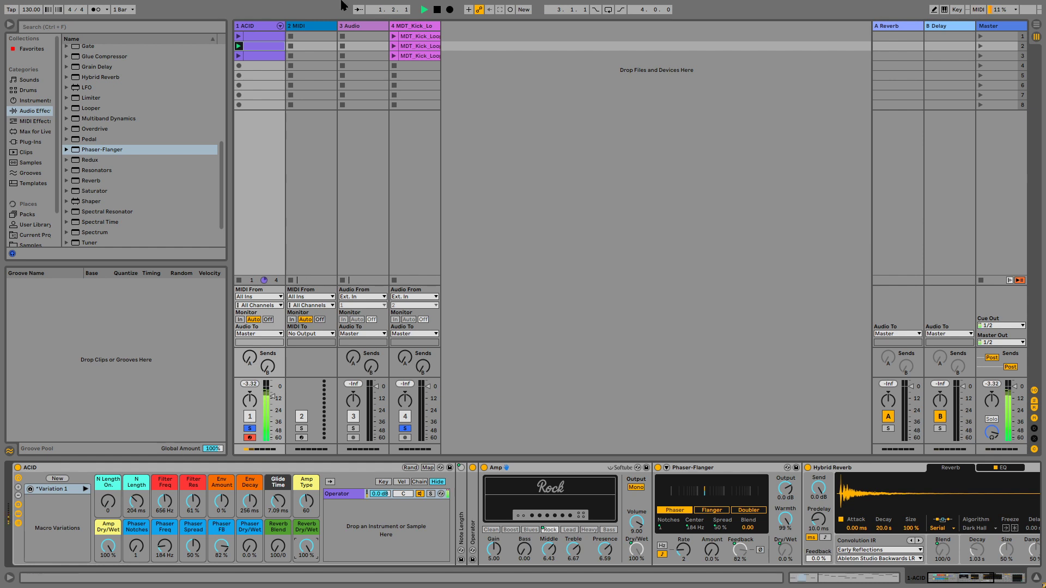
Step: Launch the ACID track's third clip and open it in the clip editor
click(238, 55)
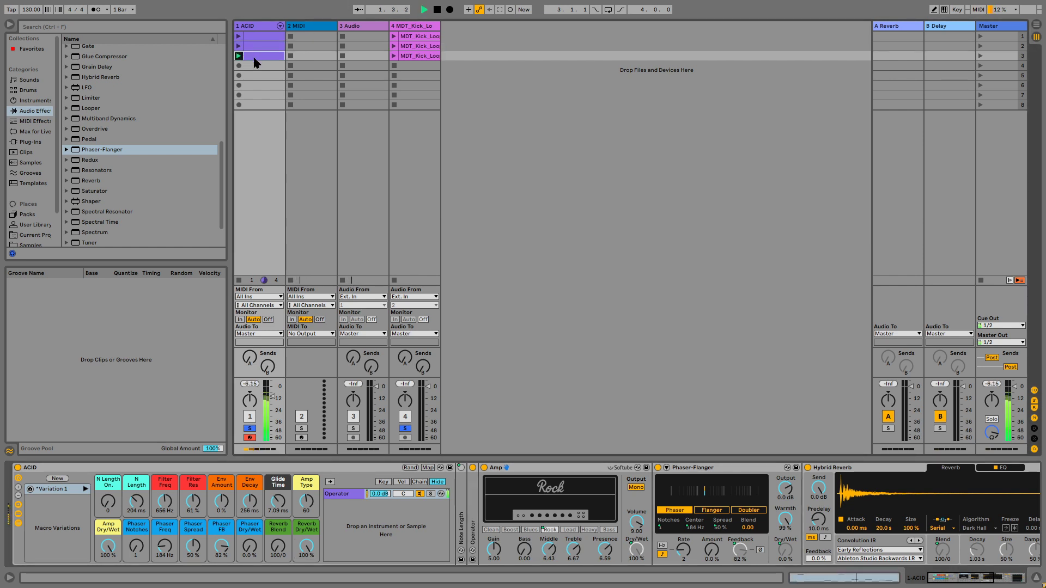
double_click(255, 57)
key(space)
Step: Select all notes in the clip and randomize their velocities, then start playback
click(332, 466)
key(ctrl+a)
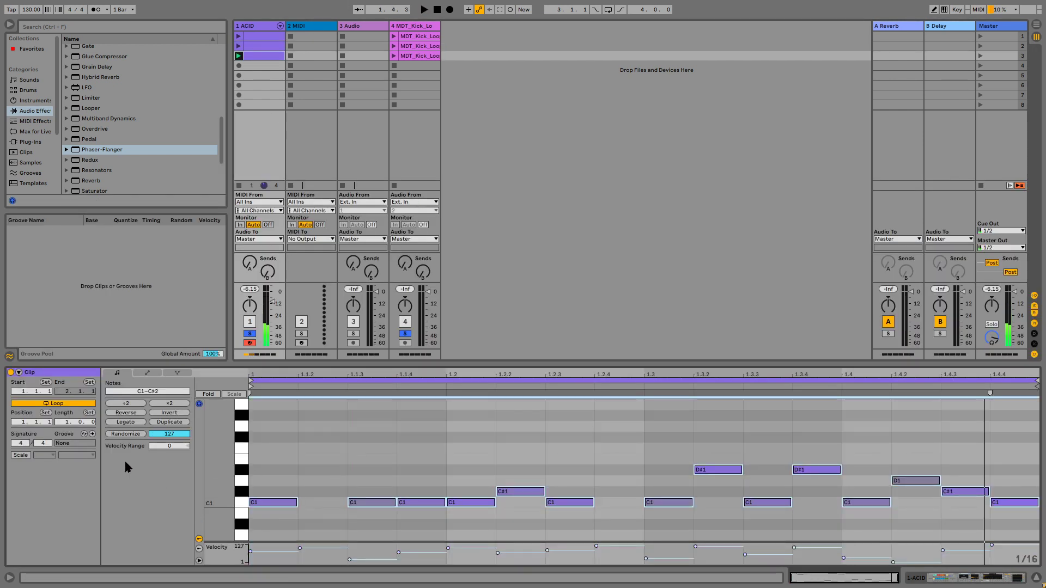
click(134, 434)
key(space)
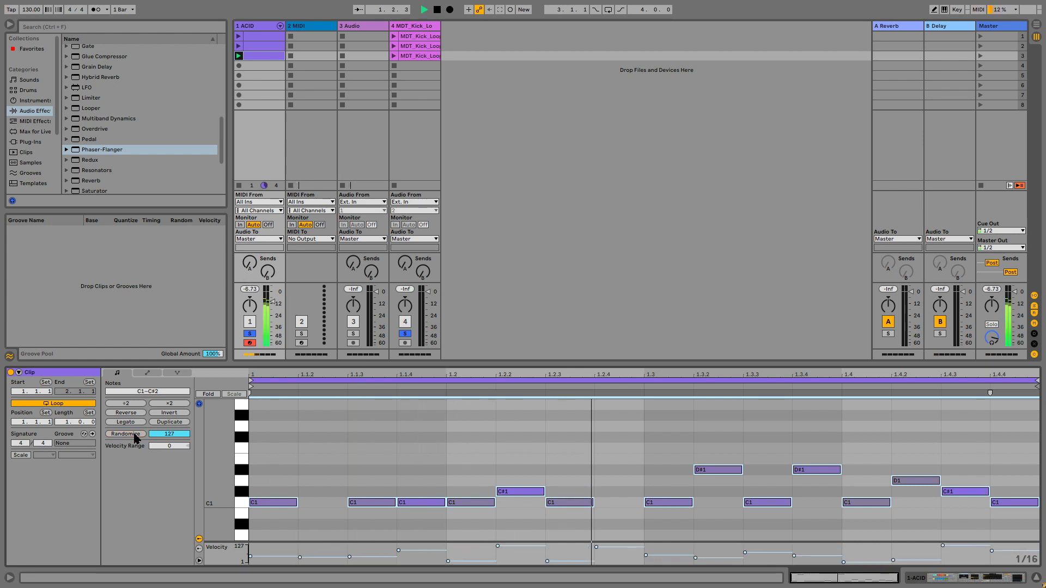
Step: Randomize the clip's note velocities again, toggle playback, and switch to the ACID rack's device view
click(126, 434)
key(space)
key(shift+Tab)
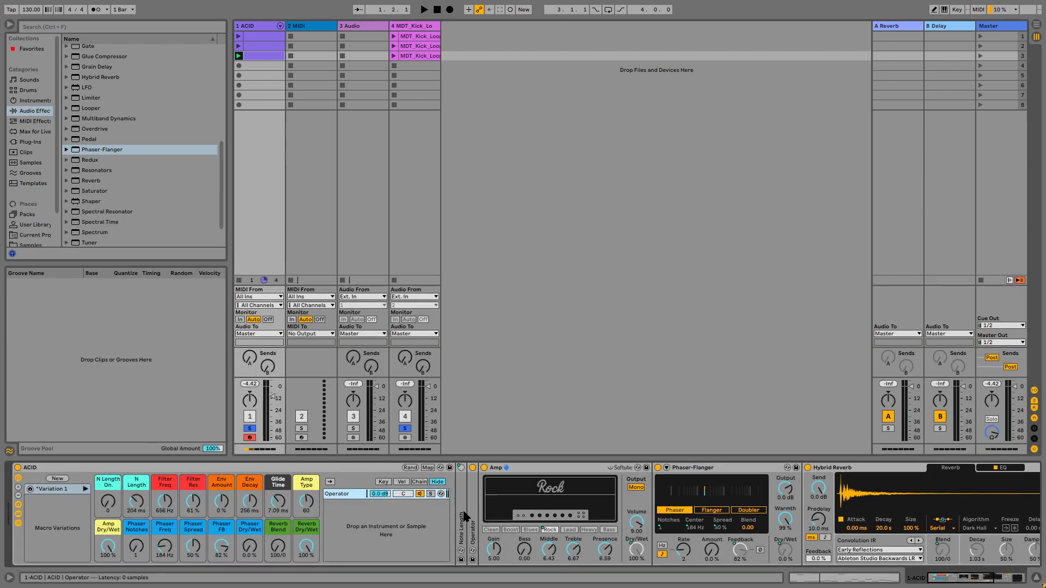
Step: Show the Operator device within the rack's chain and start playback
click(414, 495)
click(778, 551)
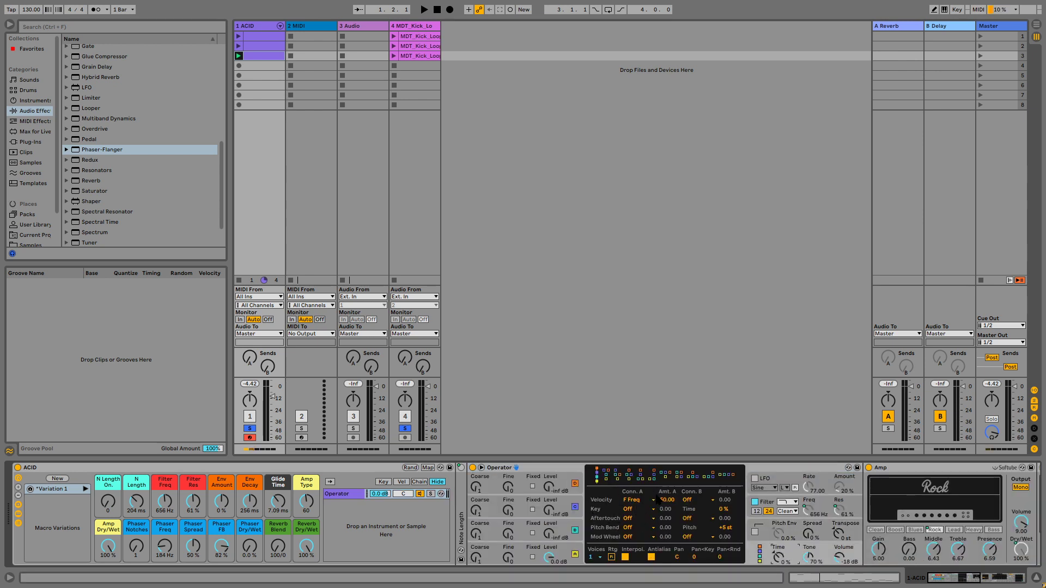
key(space)
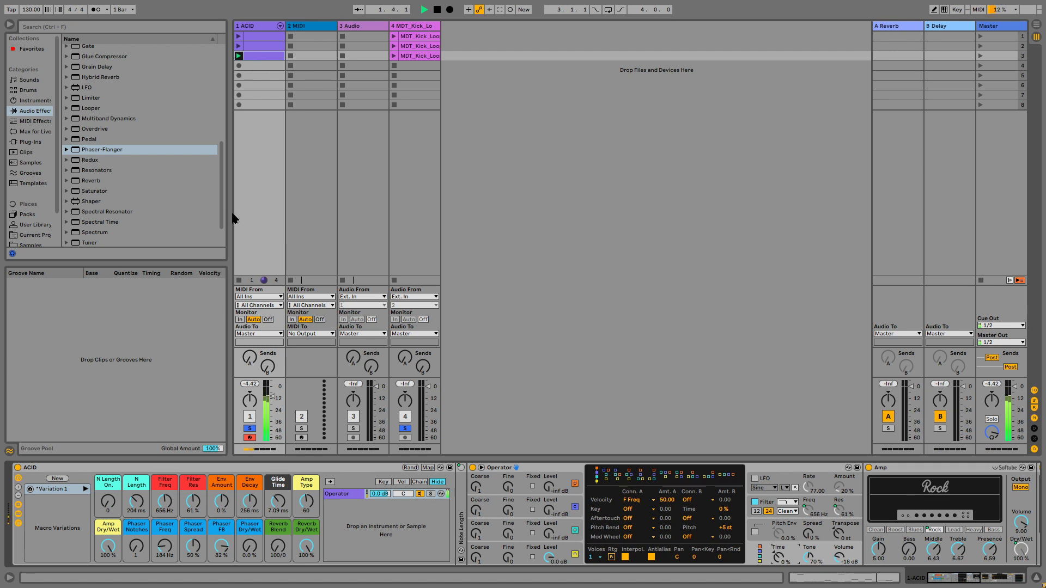
Step: Raise Filter Freq to 1.81 kHz, store the macros as a new variation, and stop playback
mouse_move(174, 500)
mouse_down()
mouse_move(173, 478)
mouse_move(191, 496)
mouse_move(191, 479)
mouse_move(171, 536)
mouse_move(186, 526)
mouse_move(165, 488)
mouse_up()
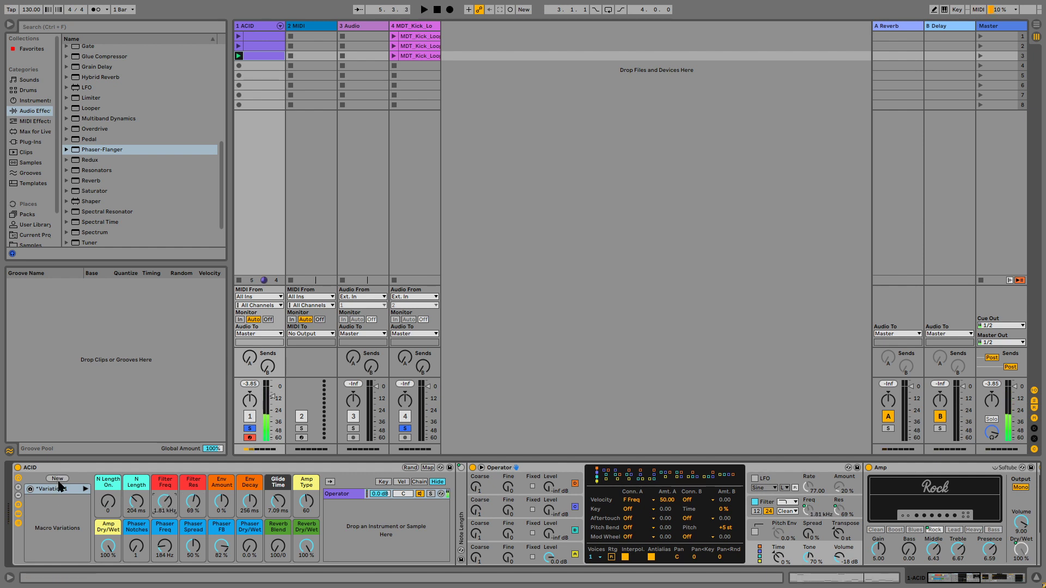
click(61, 480)
key(space)
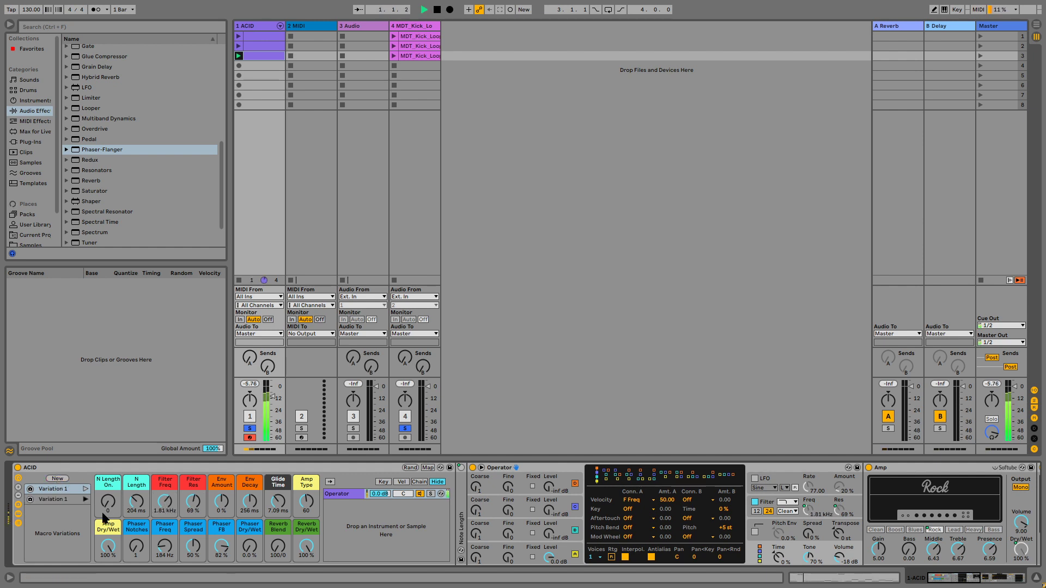
Step: Set Reverb Dry/Wet to 61 % and Reverb Blend to 52/48 while auditioning the loop
key(space)
drag(301, 546, 300, 572)
mouse_move(276, 546)
mouse_down()
mouse_move(277, 516)
mouse_move(279, 539)
mouse_up()
key(space)
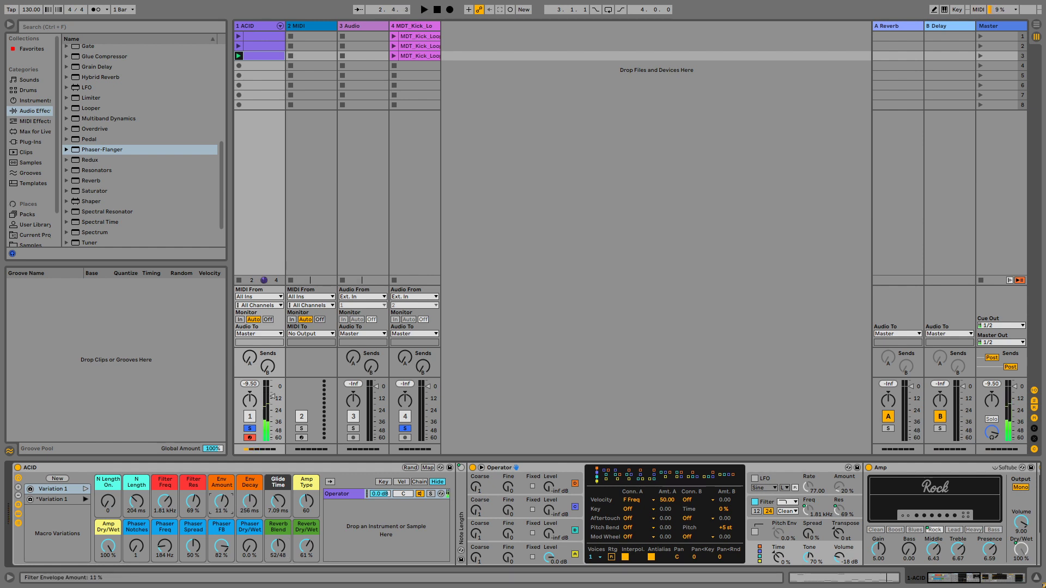
Step: Set Env Amount to 11 %, Env Decay to 430 ms and Filter Freq to 1.47 kHz, then store a new variation
drag(225, 504, 252, 499)
mouse_move(171, 505)
mouse_down()
mouse_move(171, 521)
mouse_move(171, 490)
mouse_up()
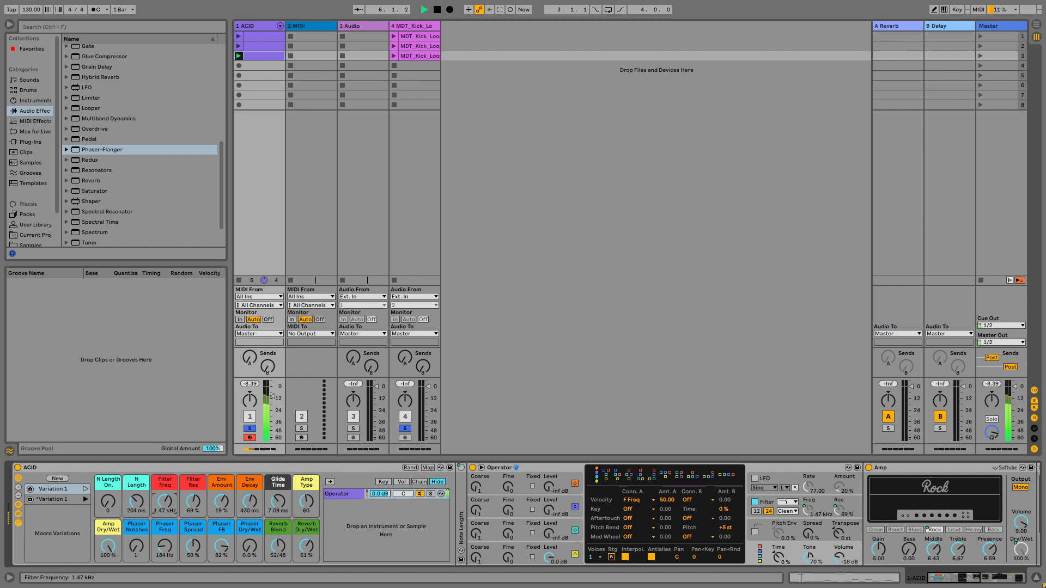
click(57, 479)
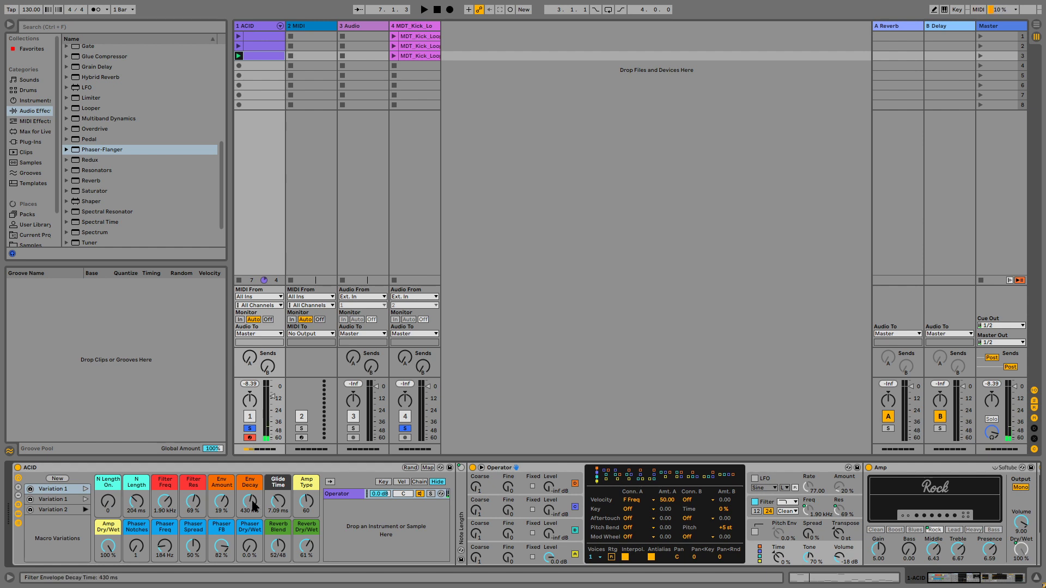
Step: Start playback, switch the amp model to Blues, and lower Reverb Dry/Wet to 39 %
key(space)
drag(307, 502, 306, 510)
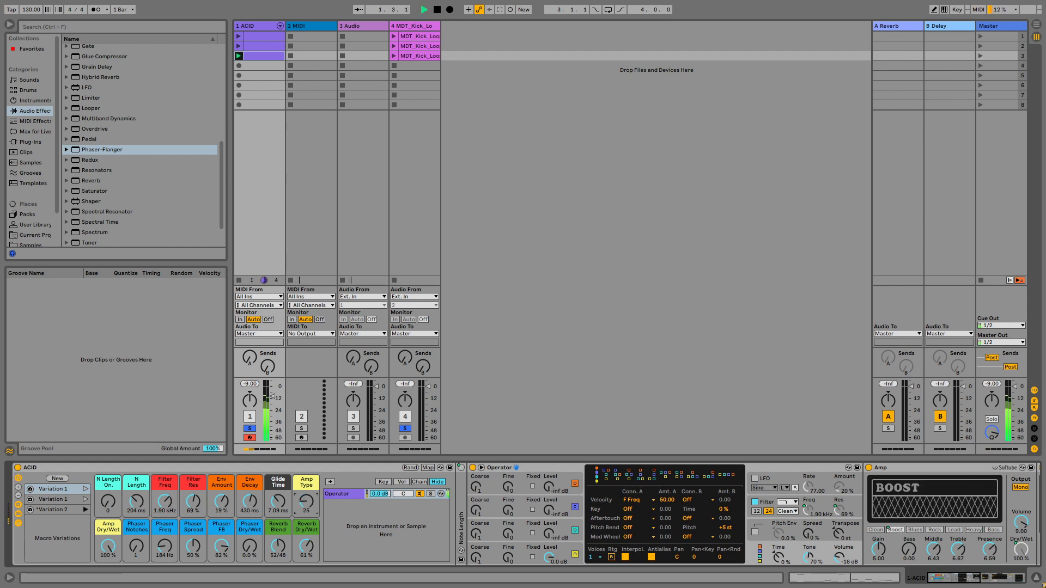
click(908, 529)
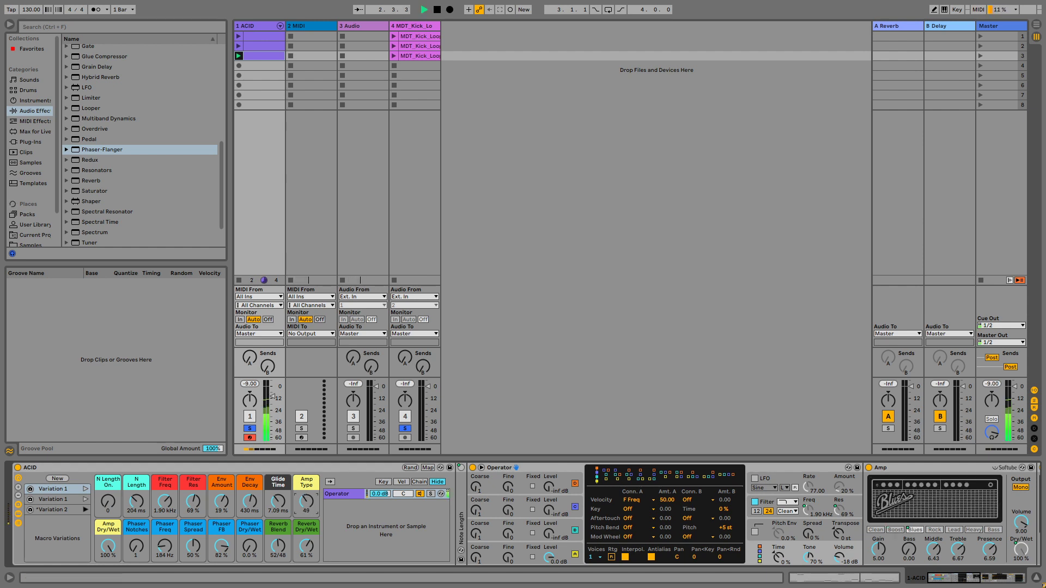
drag(314, 542, 249, 504)
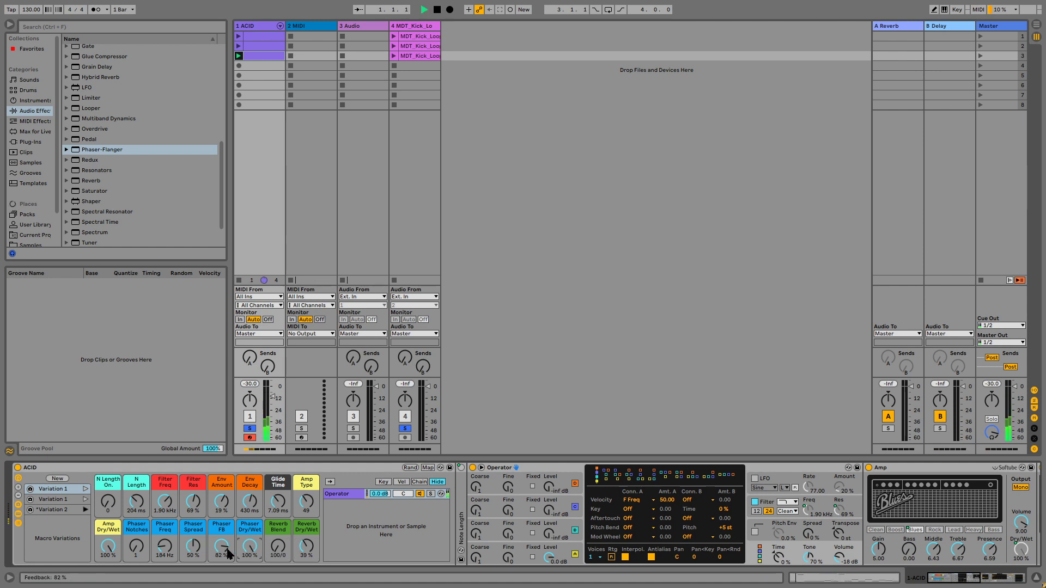
Step: Set Phaser Freq to 3.80 kHz, Phaser Spread to 65 % and Phaser Notches to 1, then stop playback
drag(127, 551, 168, 518)
drag(193, 549, 193, 564)
click(143, 555)
key(space)
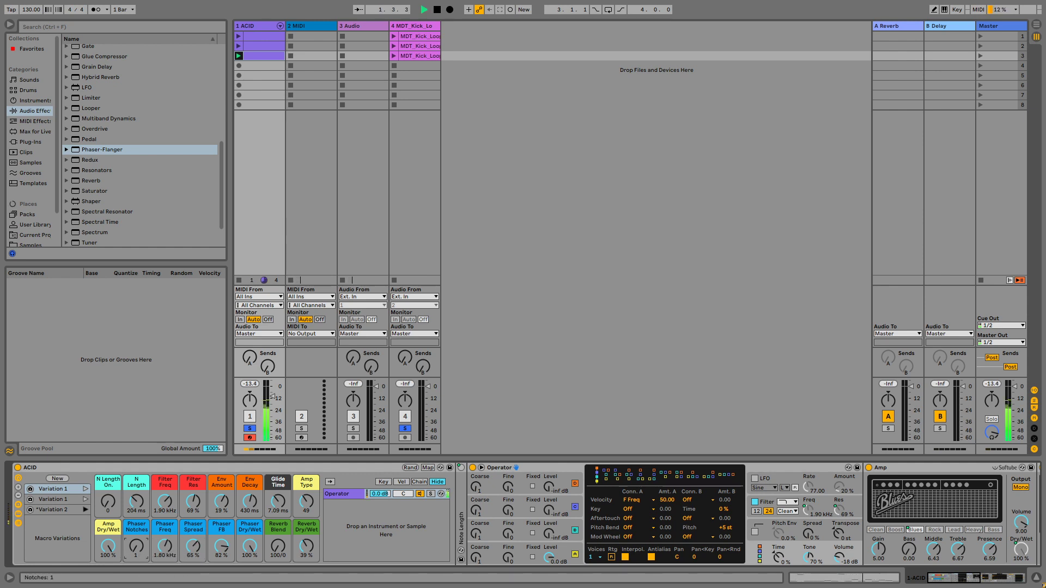
Step: Set Phaser Freq to 388 Hz, Spread to 43 %, FB to 54 %, Env Decay to 608 ms and Filter Freq to 530 Hz
click(190, 555)
drag(221, 546, 168, 573)
drag(250, 501, 250, 472)
drag(165, 501, 165, 517)
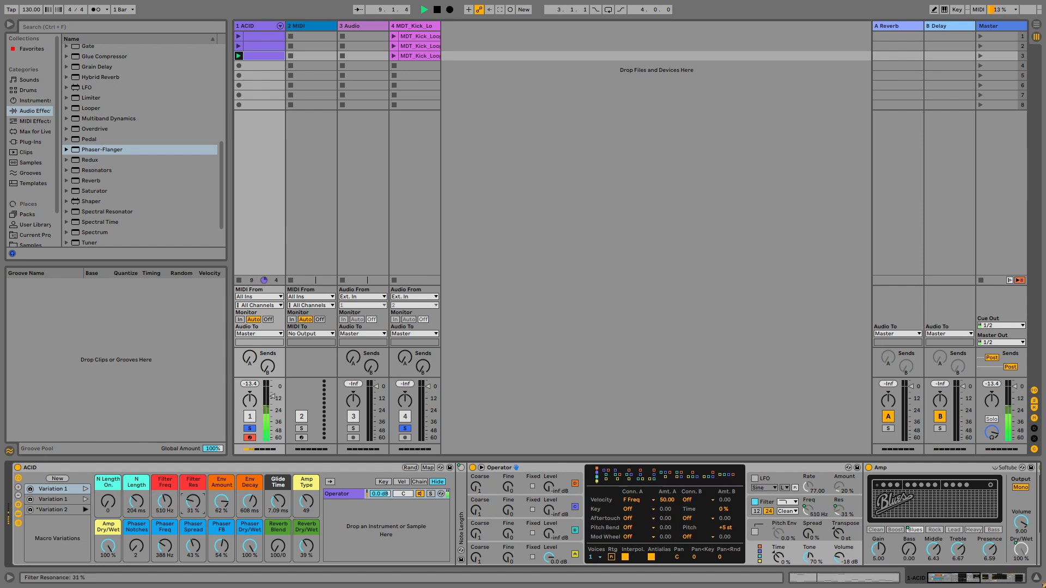
Step: Launch the kick track's third clip, store the ACID rack's macros as a new variation, and toggle playback
click(394, 56)
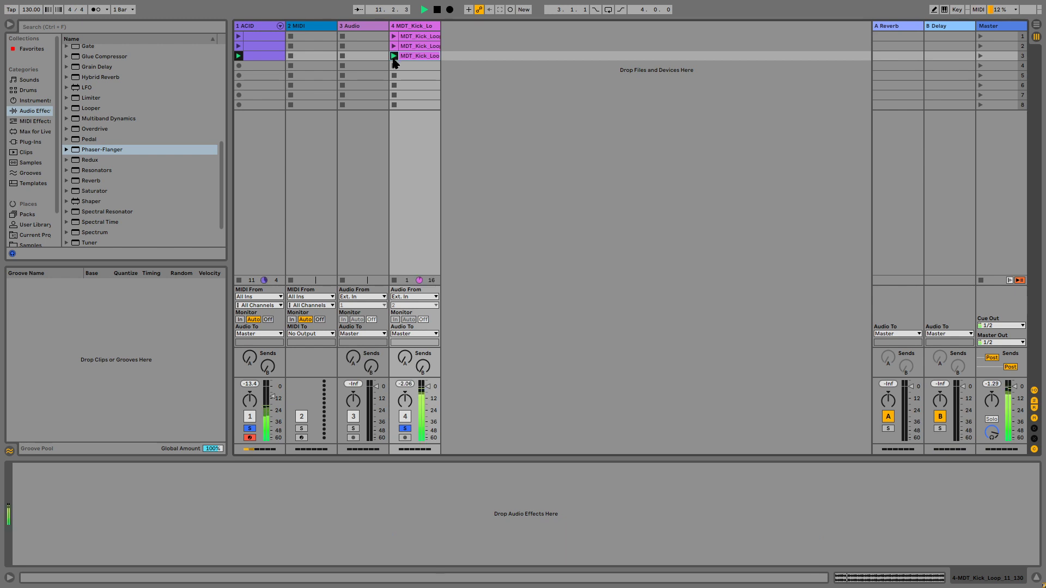
click(249, 27)
click(60, 479)
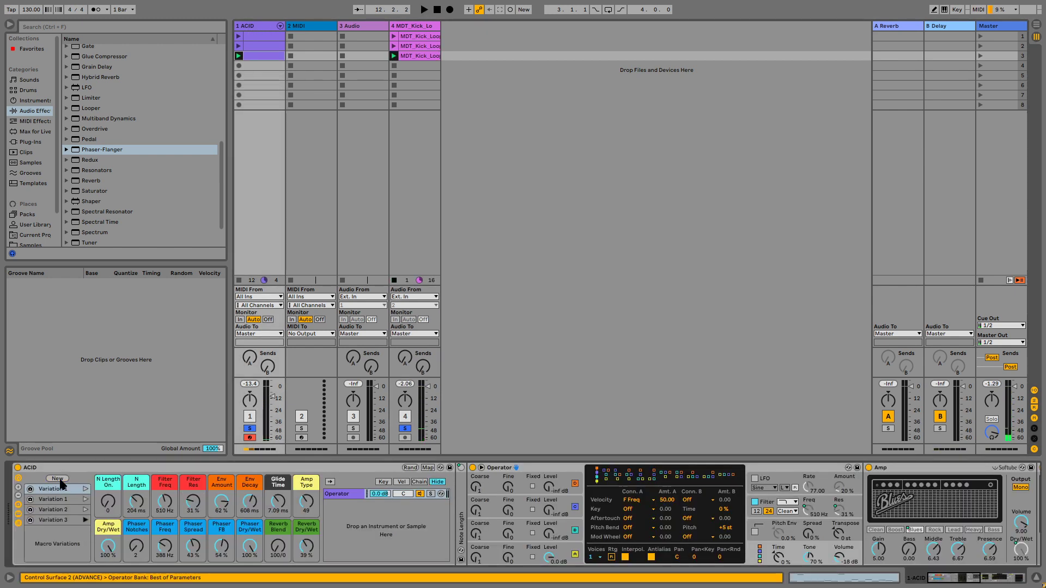
key(space)
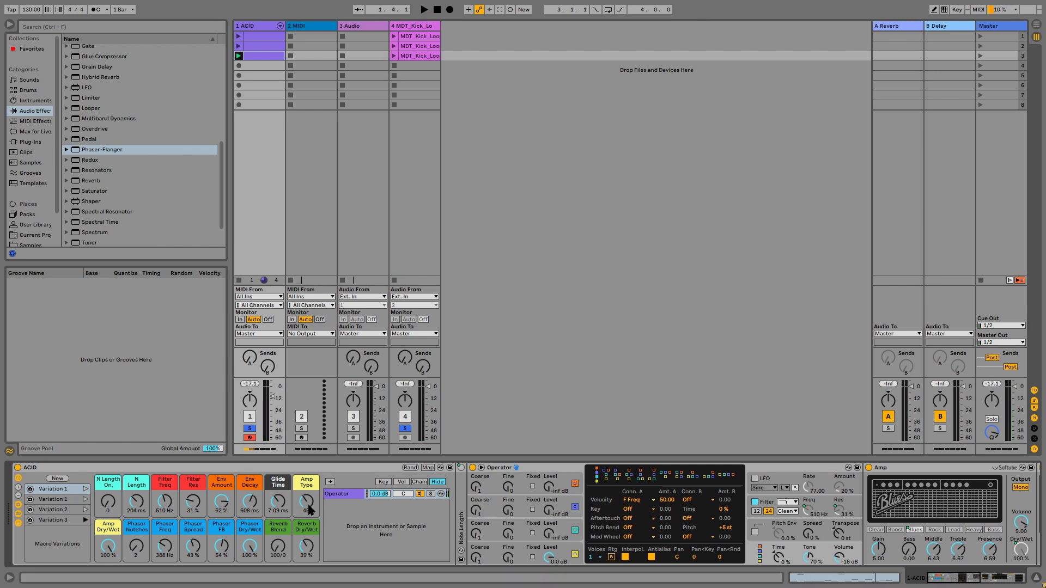
Step: Switch Amp Type to Boost and raise Filter Res to 125 % and Filter Freq to 13.7 kHz
mouse_move(306, 502)
mouse_down()
mouse_move(306, 537)
mouse_move(307, 522)
mouse_up()
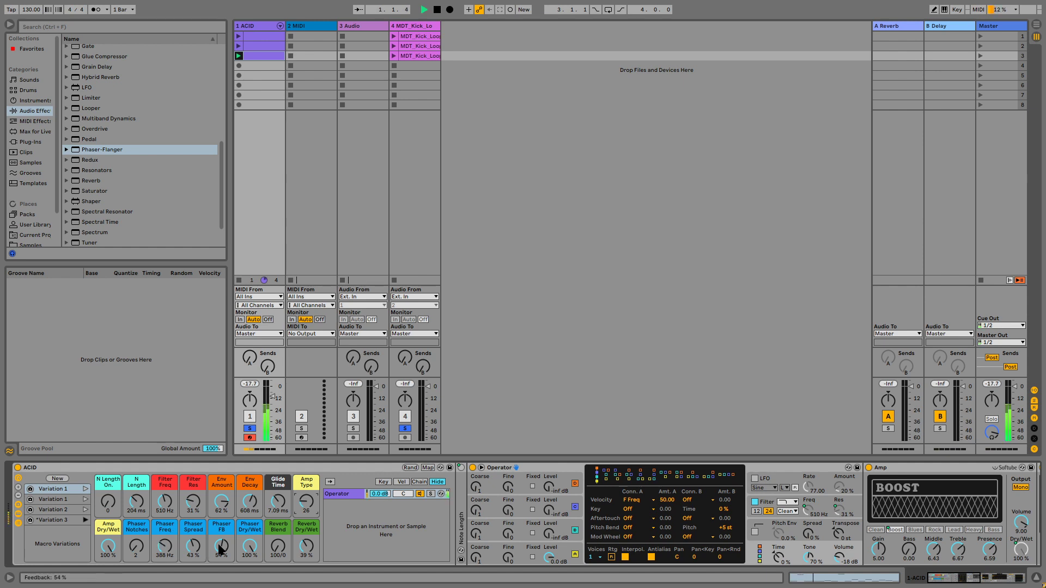
drag(193, 502, 221, 530)
drag(165, 502, 166, 469)
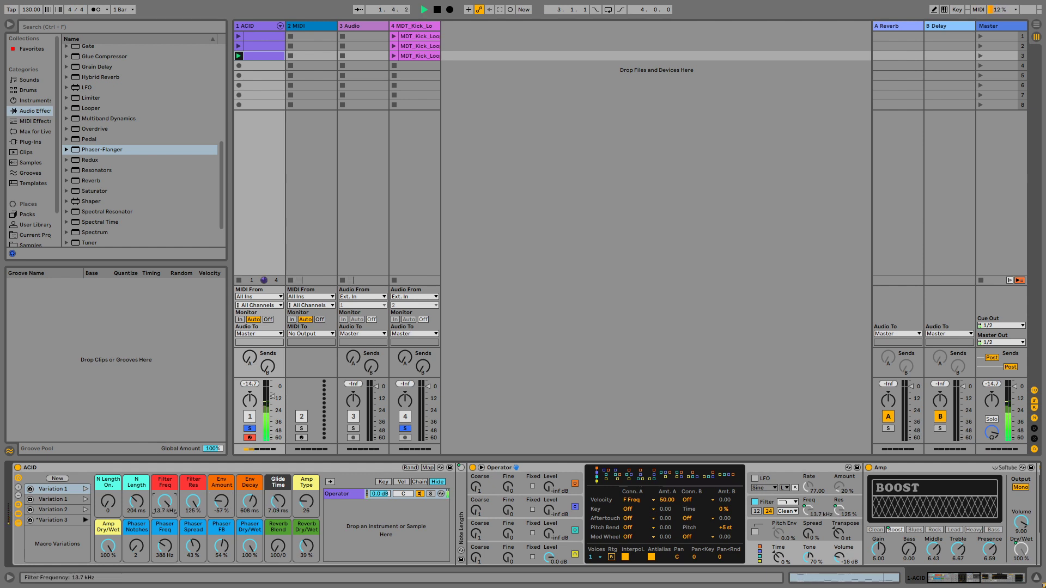
Step: Set Env Amount to 48 %, Reverb Blend to 61/39 and Reverb Dry/Wet to 19 %
drag(222, 501, 250, 504)
drag(221, 501, 198, 492)
drag(267, 549, 267, 562)
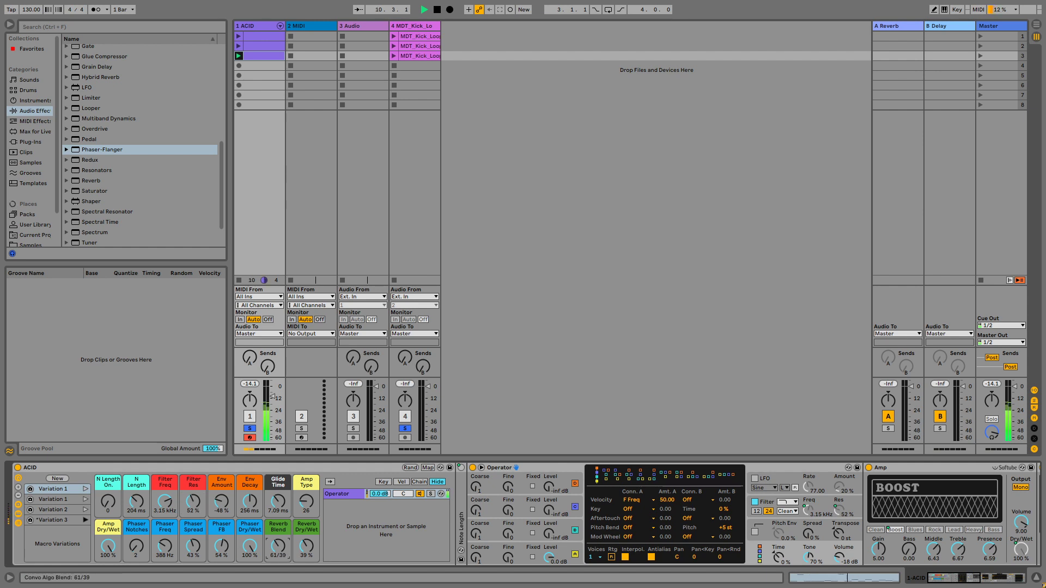
click(309, 549)
Step: Launch the first clips of the ACID and kick tracks and store the rack's macros as a new variation
click(238, 36)
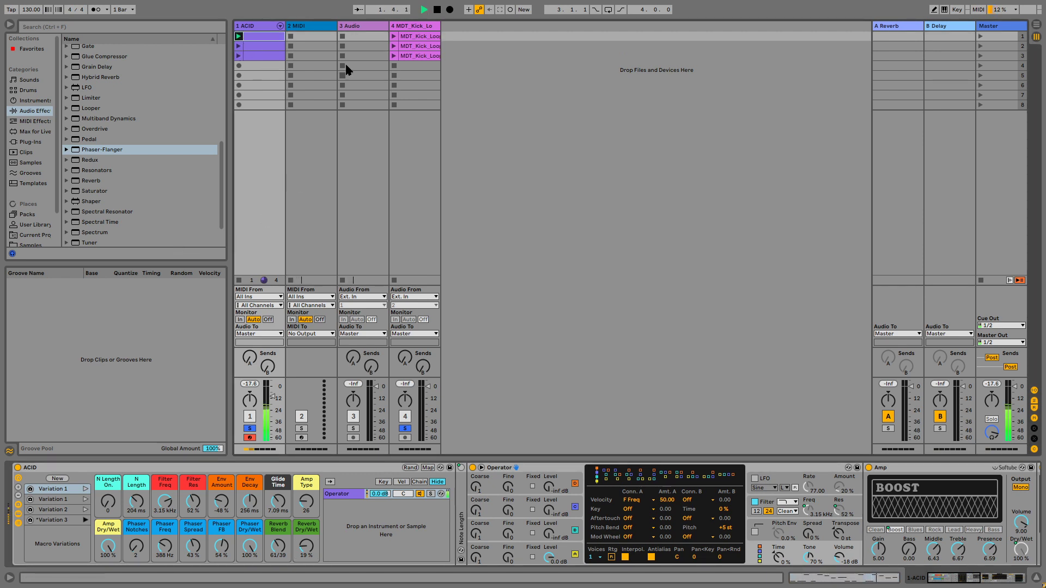
click(393, 36)
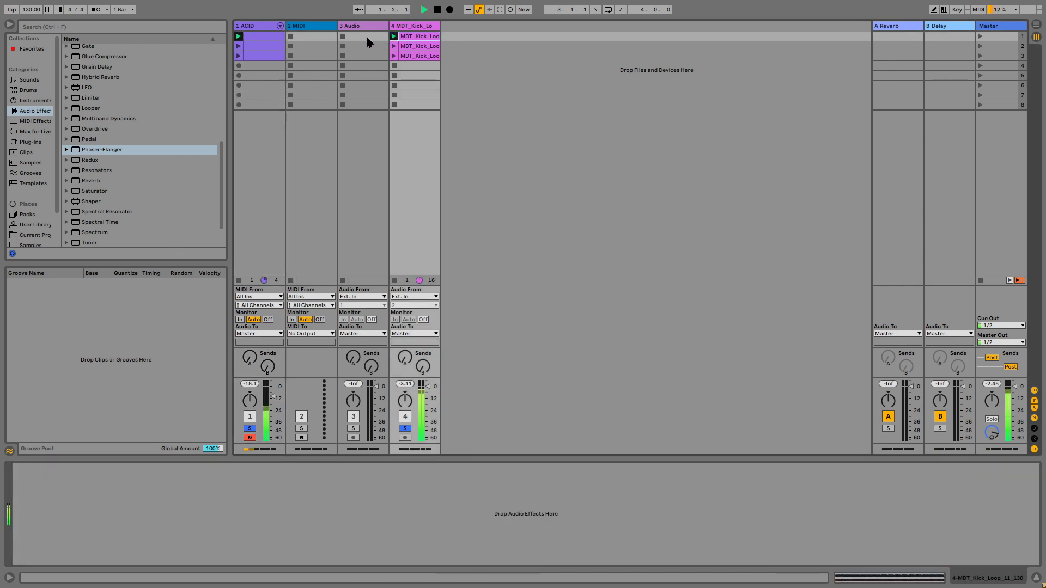
click(267, 37)
click(61, 479)
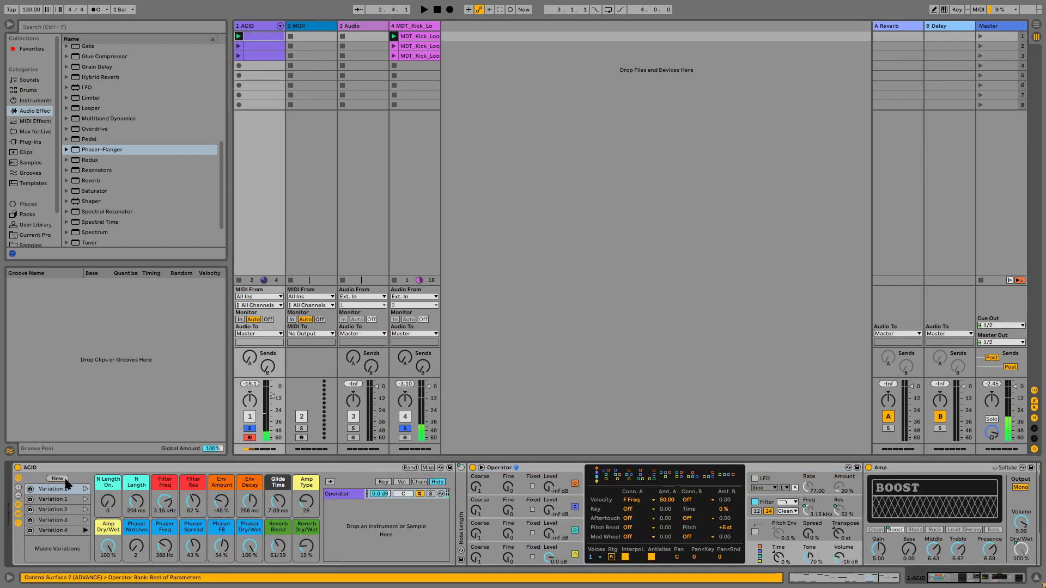
Step: Set N Length On to 109, N Length to 36.7 ms and Reverb Dry/Wet to 48 %
drag(107, 502, 146, 525)
key(space)
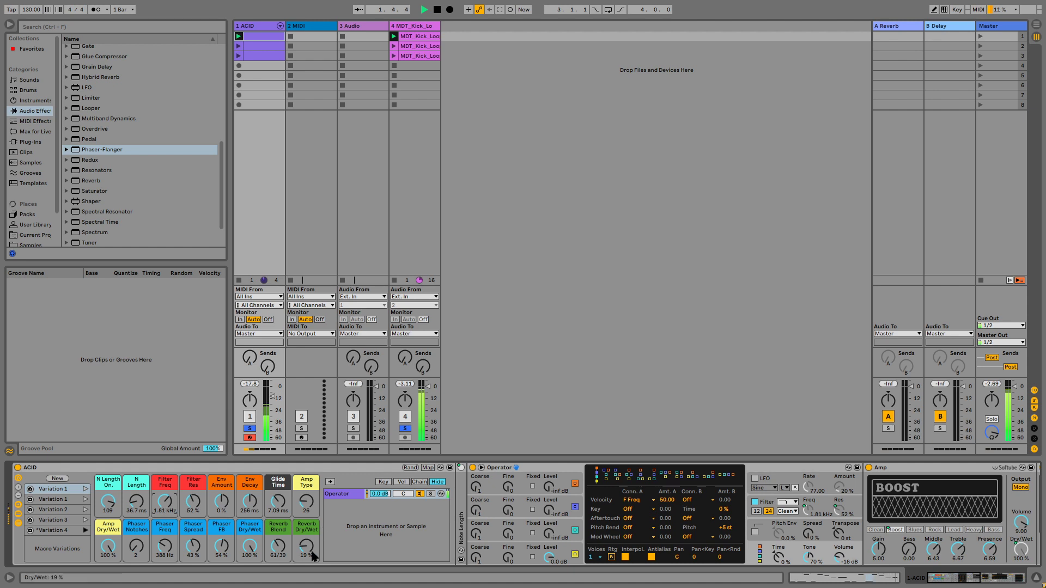
mouse_move(306, 546)
mouse_down()
mouse_move(306, 518)
mouse_move(277, 567)
mouse_move(278, 538)
mouse_move(306, 564)
mouse_up()
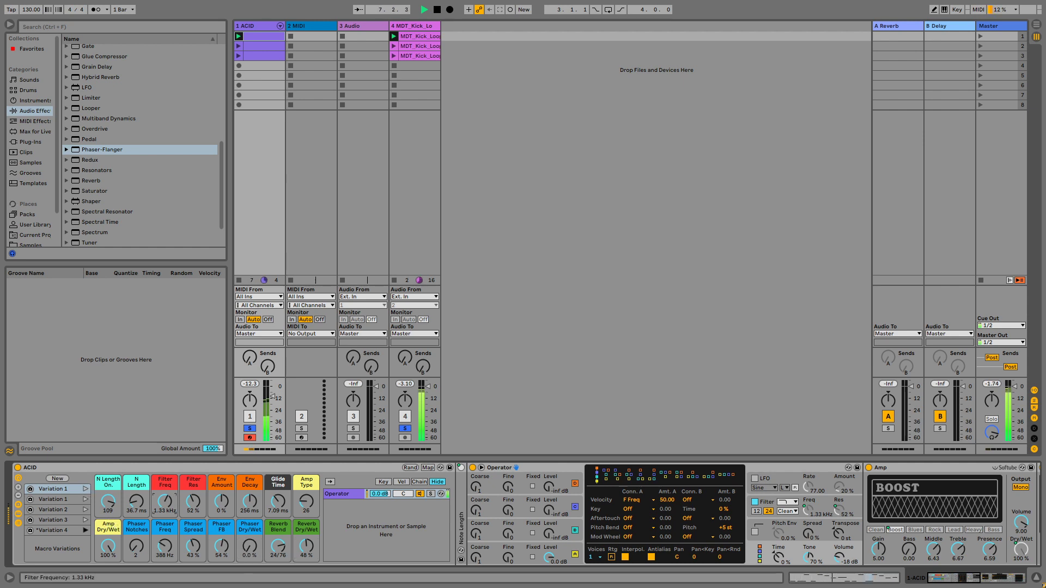
Step: Set Filter Freq to 416 Hz, store a new macro variation, and toggle playback
mouse_move(165, 500)
mouse_down()
mouse_move(165, 512)
mouse_move(190, 518)
mouse_move(190, 536)
mouse_move(165, 489)
mouse_move(194, 497)
mouse_move(165, 515)
mouse_move(202, 496)
mouse_move(202, 485)
mouse_move(174, 509)
mouse_up()
click(60, 478)
key(space)
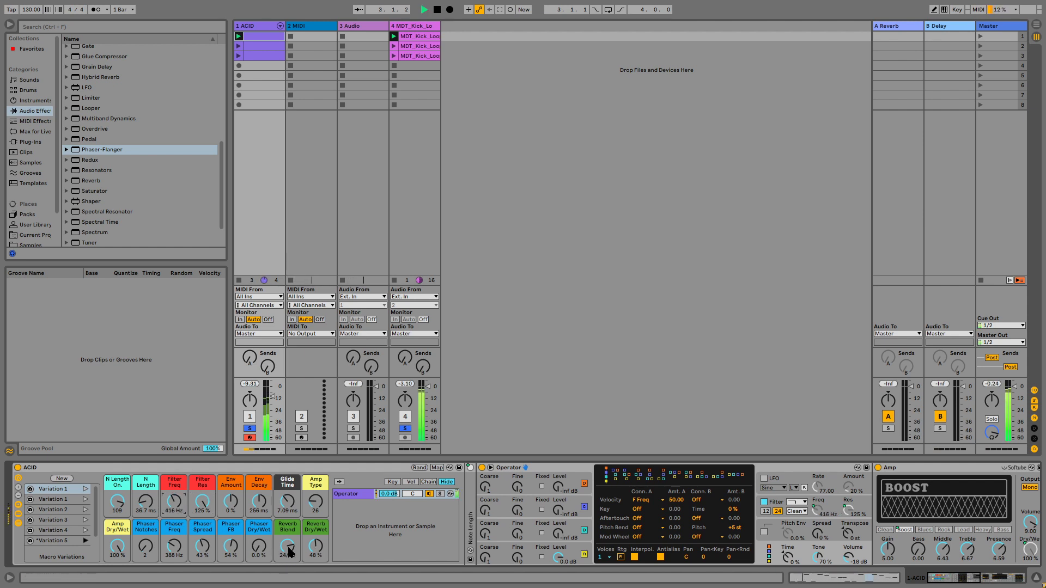
Step: Set Reverb Blend to 100/0, Glide Time to 108 ms and Filter Freq to 1.72 kHz, then store a new variation
drag(290, 551, 290, 523)
mouse_move(174, 501)
mouse_down()
mouse_move(173, 489)
mouse_move(180, 506)
mouse_move(174, 494)
mouse_move(146, 494)
mouse_move(174, 501)
mouse_move(182, 518)
mouse_up()
key(space)
drag(287, 502, 288, 494)
drag(182, 512, 182, 504)
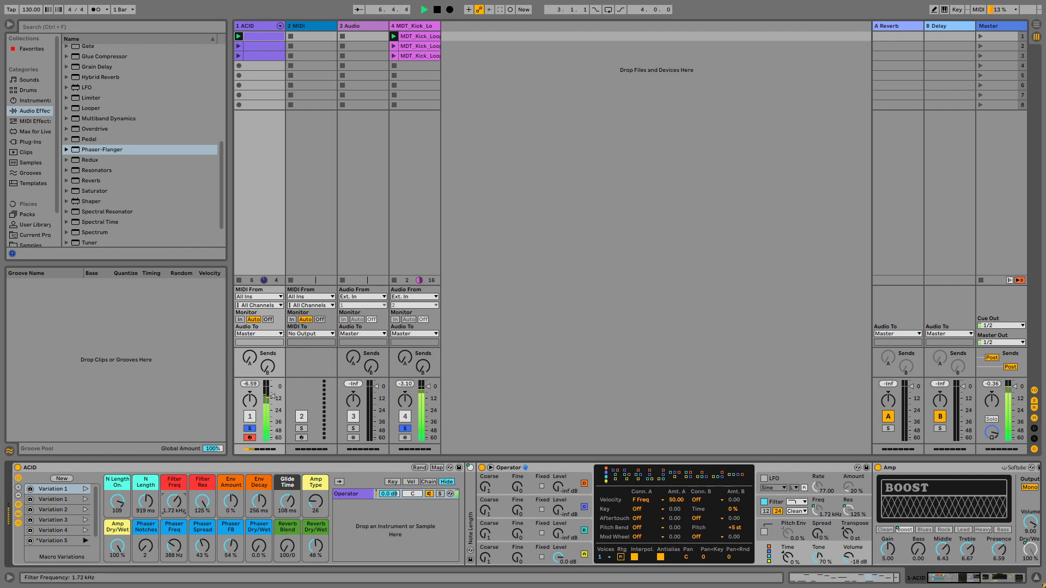
click(62, 479)
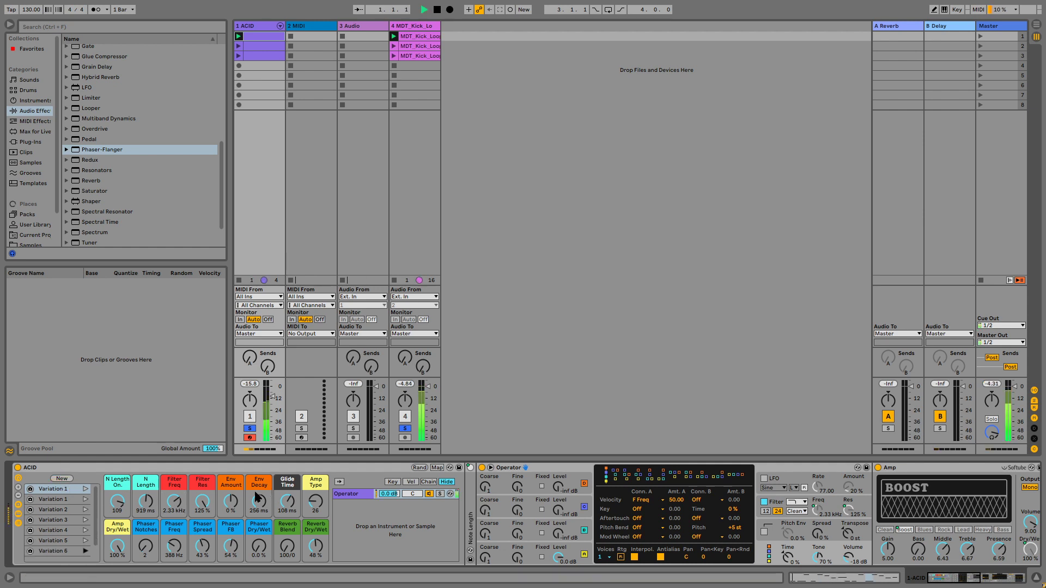
Step: Set Amp Type to 65, Phaser Dry/Wet to 100 %, Phaser Freq to 855 Hz and Phaser FB to 99 %
drag(324, 504, 324, 482)
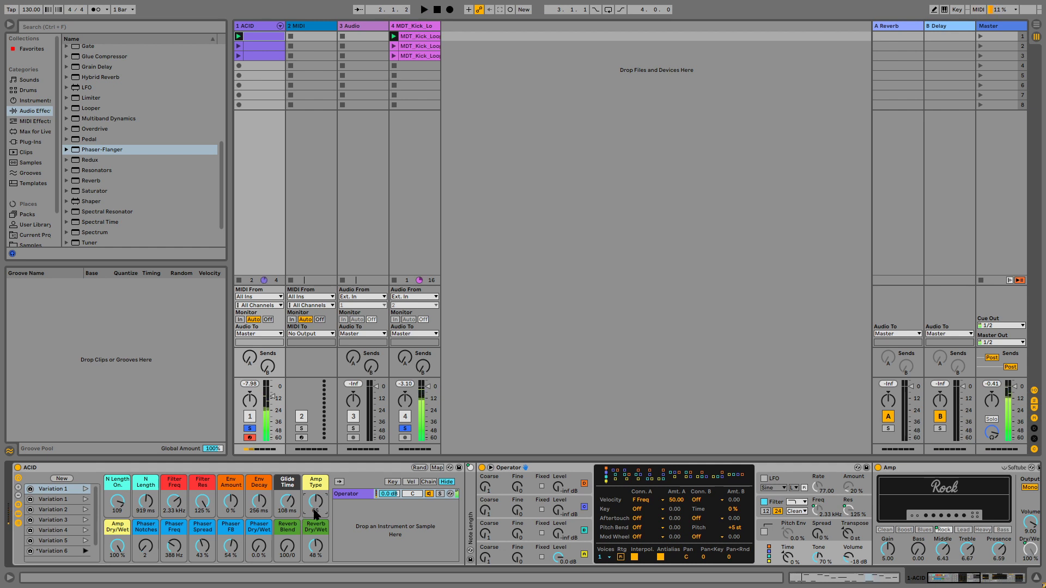
click(258, 546)
drag(252, 549, 252, 482)
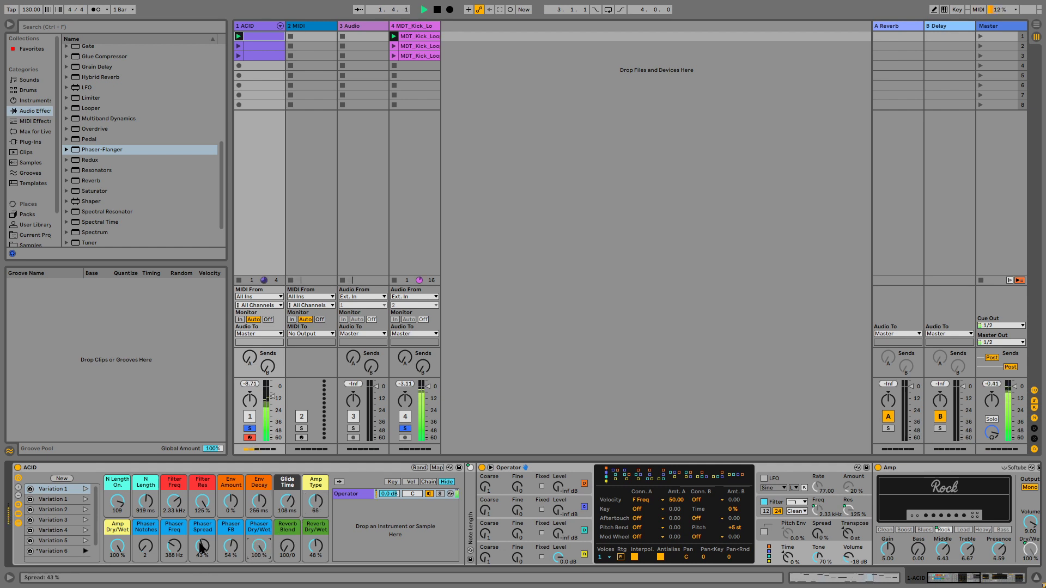
drag(174, 546, 175, 517)
drag(169, 555, 230, 518)
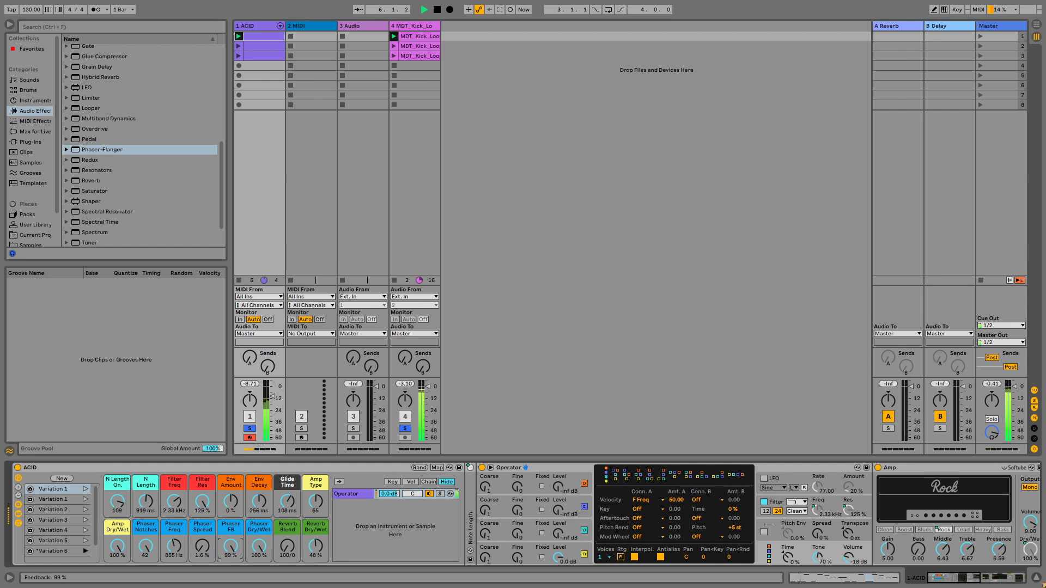
Step: Set Phaser Spread to 51 %, Notches to 5 and Phaser Freq to 210 Hz, and shift Reverb Blend to 0/100
drag(203, 550, 203, 515)
click(148, 547)
drag(145, 547, 146, 561)
drag(174, 547, 146, 569)
drag(287, 548, 316, 564)
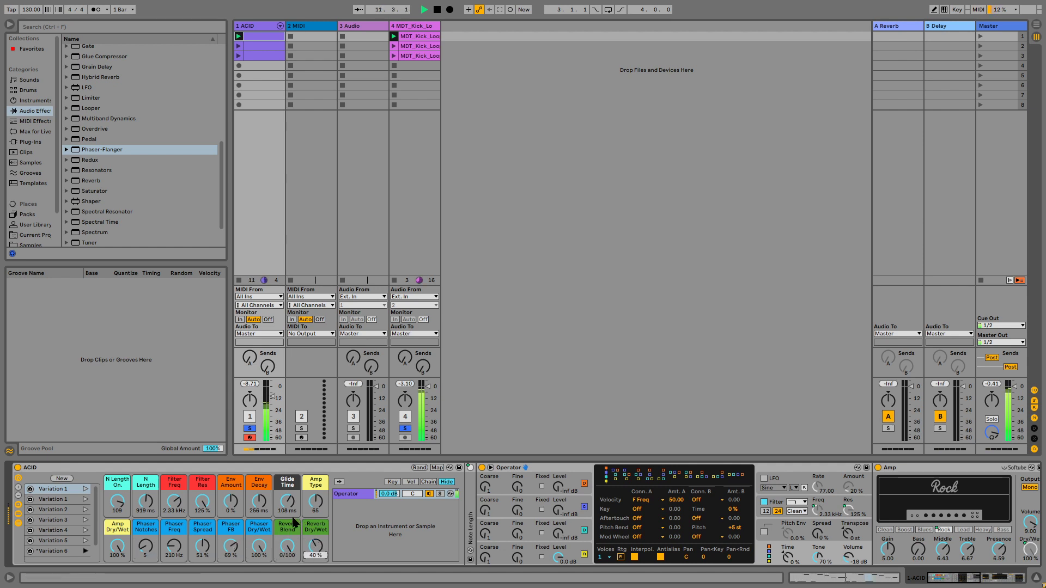
Step: Set Glide Time to 95.2 ms, N Length to 749 ms and Filter Freq to 1.81 kHz, then store a new variation
drag(289, 511, 288, 480)
mouse_move(171, 501)
mouse_down()
mouse_move(172, 515)
mouse_move(200, 537)
mouse_move(174, 508)
mouse_move(173, 489)
mouse_up()
drag(231, 502, 231, 467)
drag(285, 515, 285, 550)
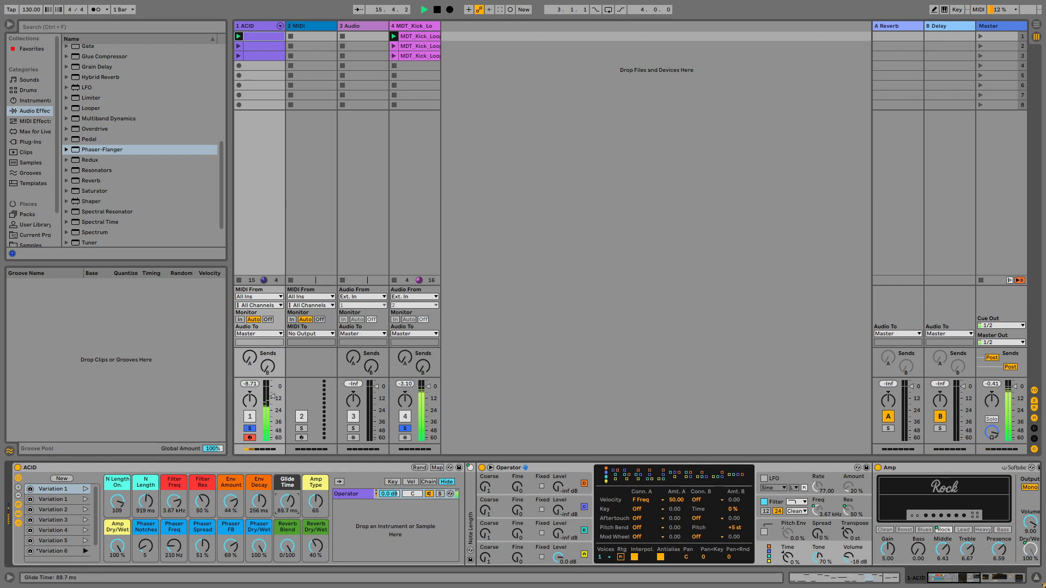
drag(145, 502, 173, 502)
click(60, 478)
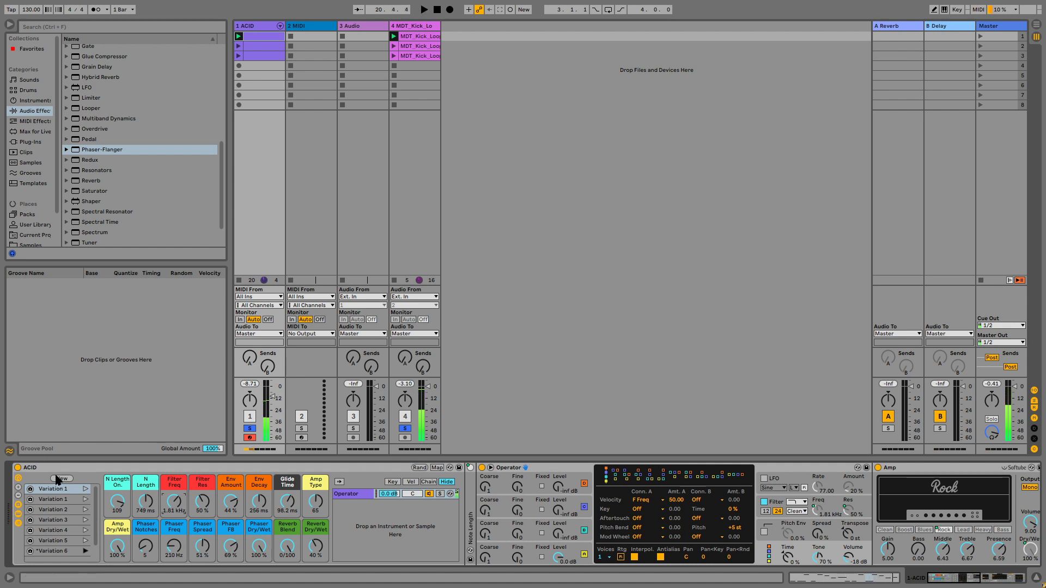
Step: Turn Reverb Dry/Wet and Phaser Dry/Wet down to 0.0 % and toggle playback
click(321, 548)
drag(321, 548, 321, 573)
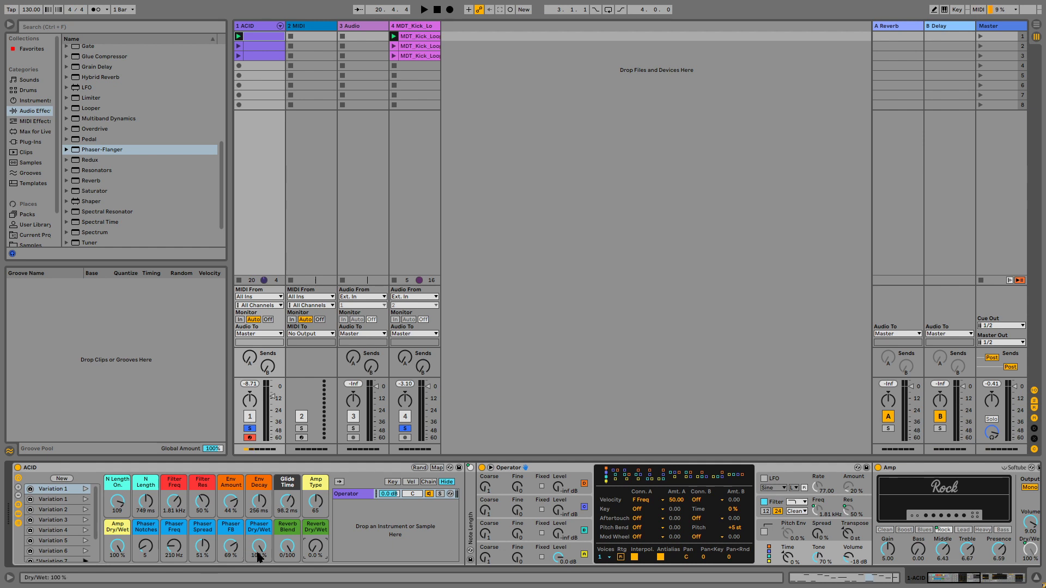
drag(259, 555, 259, 587)
key(space)
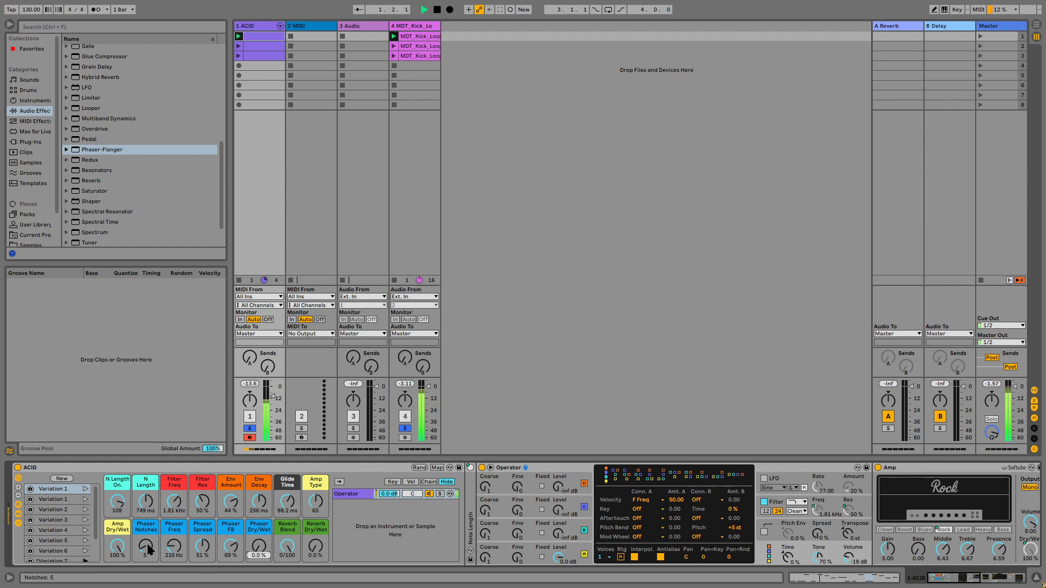
Step: Set Amp Dry/Wet to 0.0 %, Filter Res to 24 %, Filter Freq to 11.2 kHz, and lower Env Amount and Glide Time
click(124, 545)
drag(125, 541, 124, 572)
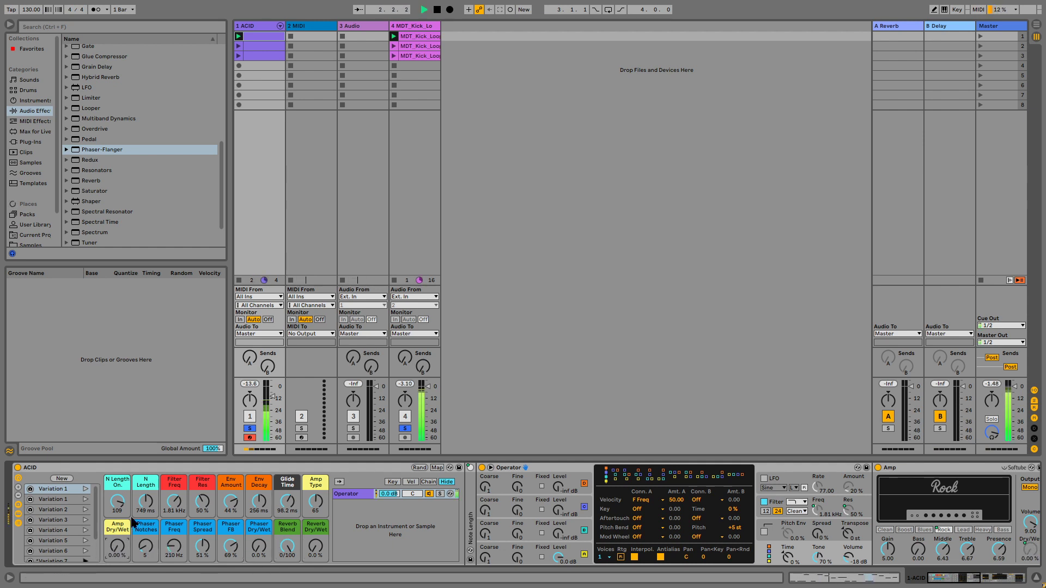
drag(202, 501, 203, 545)
click(179, 498)
drag(179, 501, 179, 469)
drag(231, 502, 231, 540)
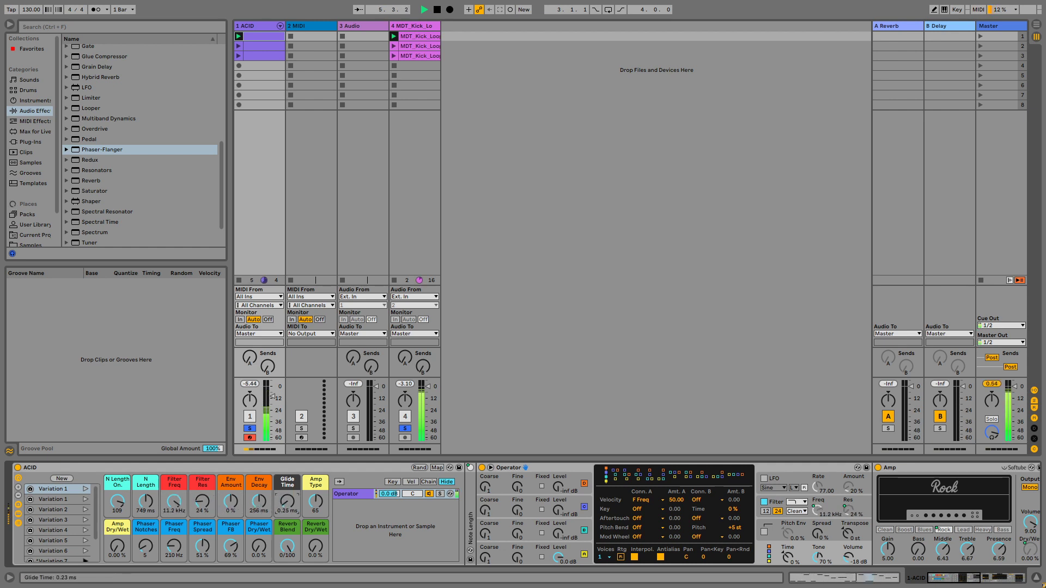
drag(287, 501, 287, 497)
Step: Launch the ACID clips in scenes 2 and 3 and restart playback
click(238, 46)
click(238, 56)
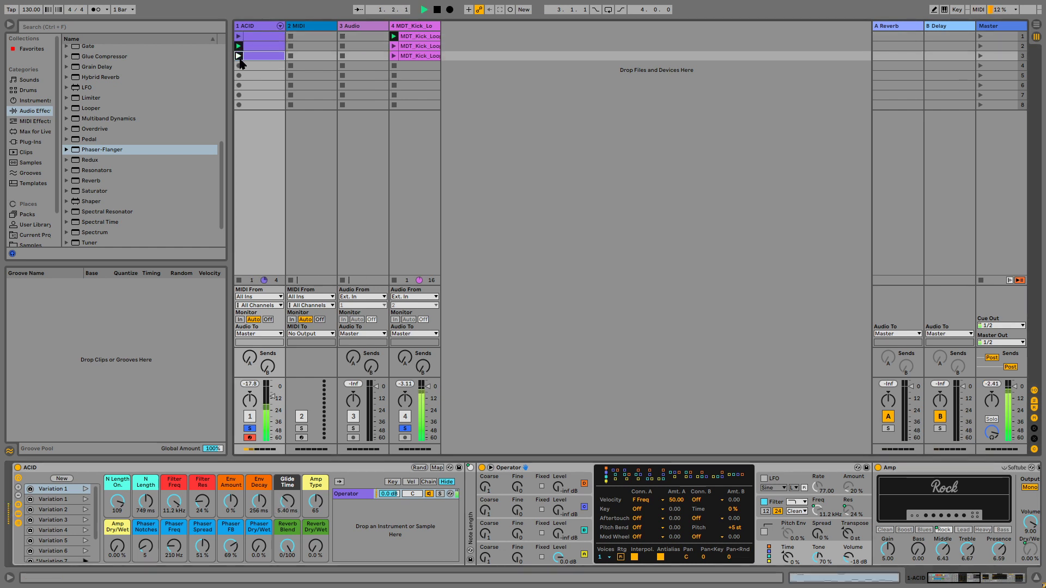
key(space)
key(space)
Step: Set N Length On to 0, Filter Freq to 376 Hz, Env Amount to 100 % and Filter Res to 46 %
drag(127, 498, 126, 523)
drag(181, 501, 181, 527)
drag(233, 502, 232, 459)
drag(177, 504, 202, 491)
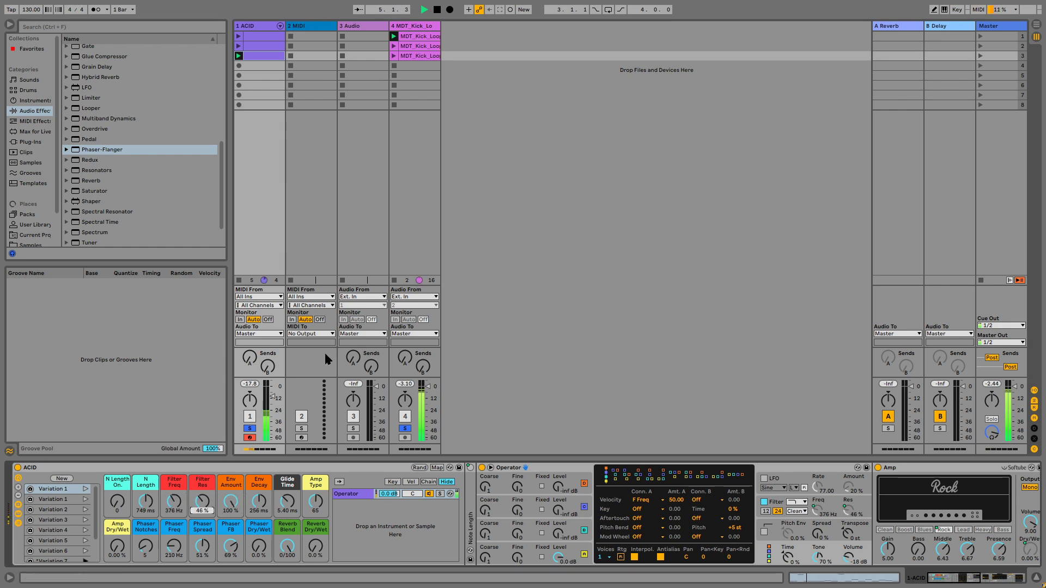
click(394, 281)
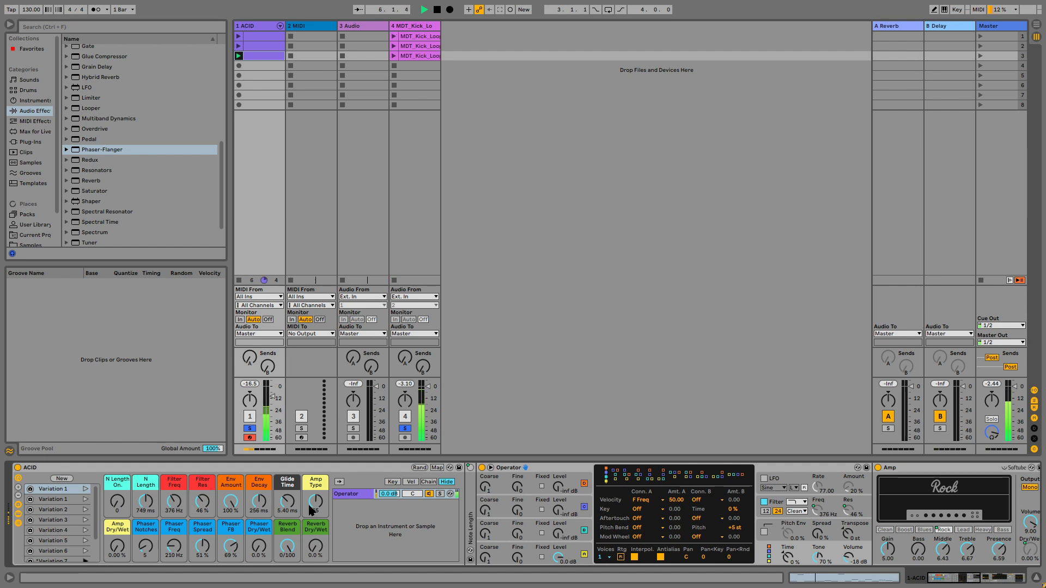
Step: Raise Amp Dry/Wet to 100 % and tweak Amp Type, N Length, Filter Freq and Filter Res while listening
drag(117, 546, 117, 518)
drag(316, 501, 316, 488)
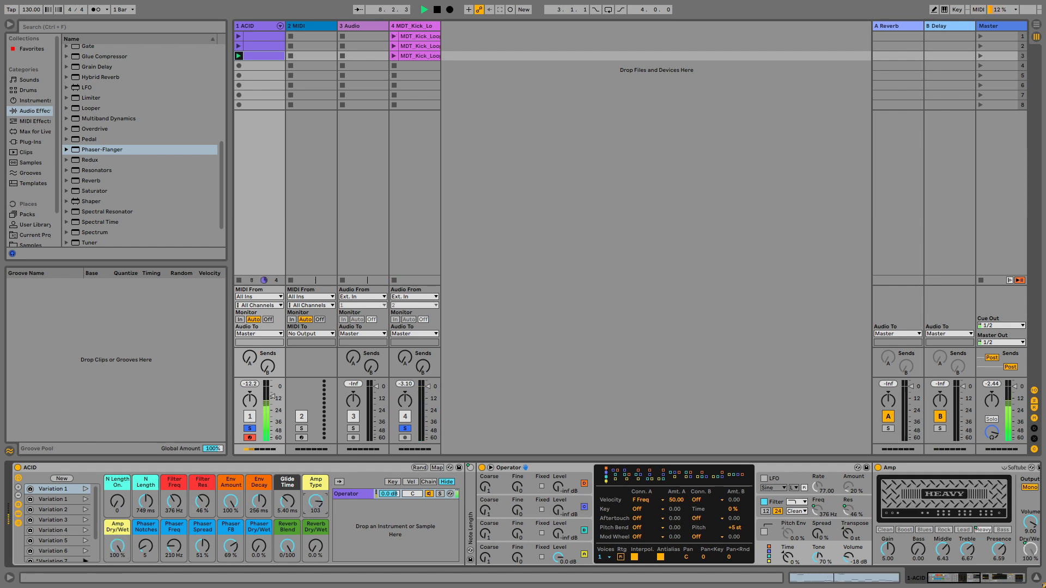
drag(174, 502, 146, 518)
drag(316, 501, 287, 585)
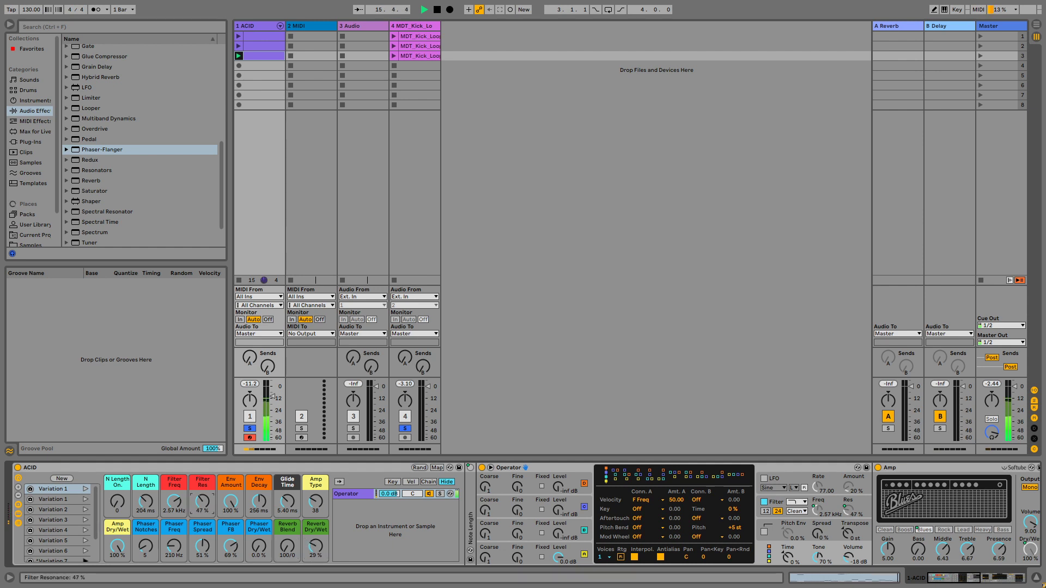
drag(203, 502, 202, 474)
Step: Recall macro Variation 1 and toggle playback
click(86, 489)
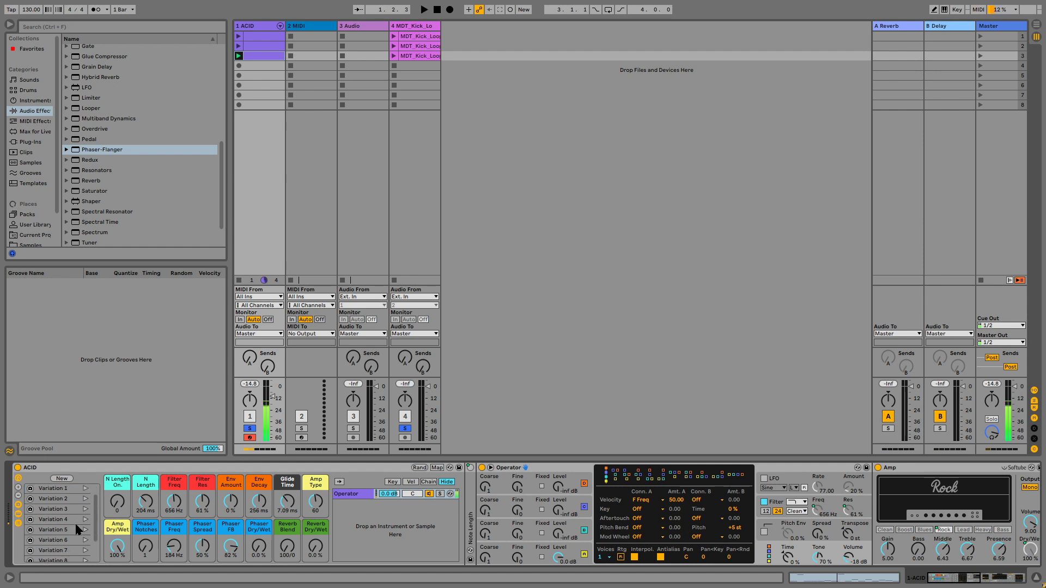
key(space)
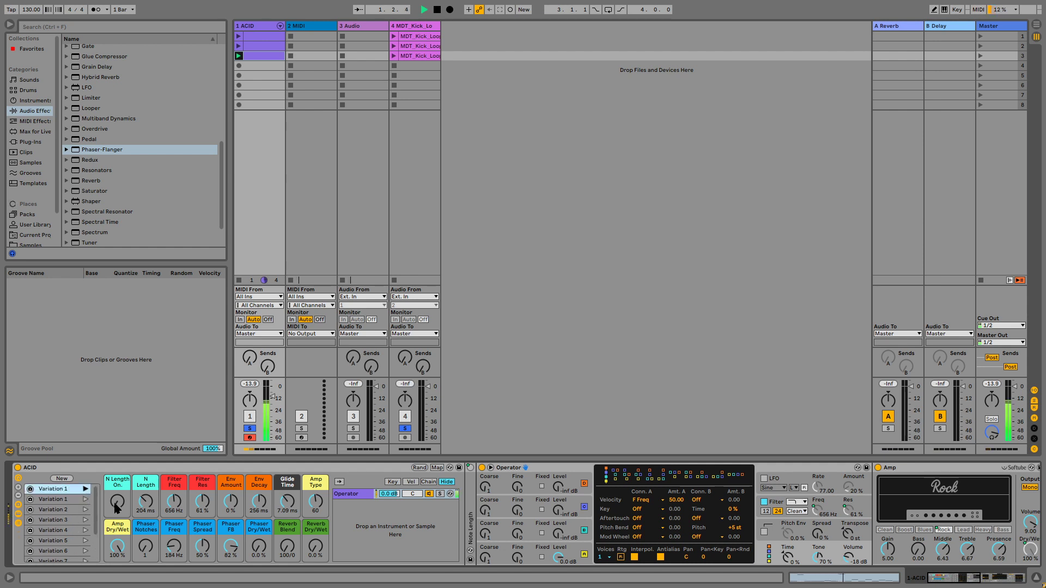
Step: Nudge Filter Freq to 1.81 kHz, then recall Variations 2 and 3
drag(177, 502, 177, 491)
click(85, 500)
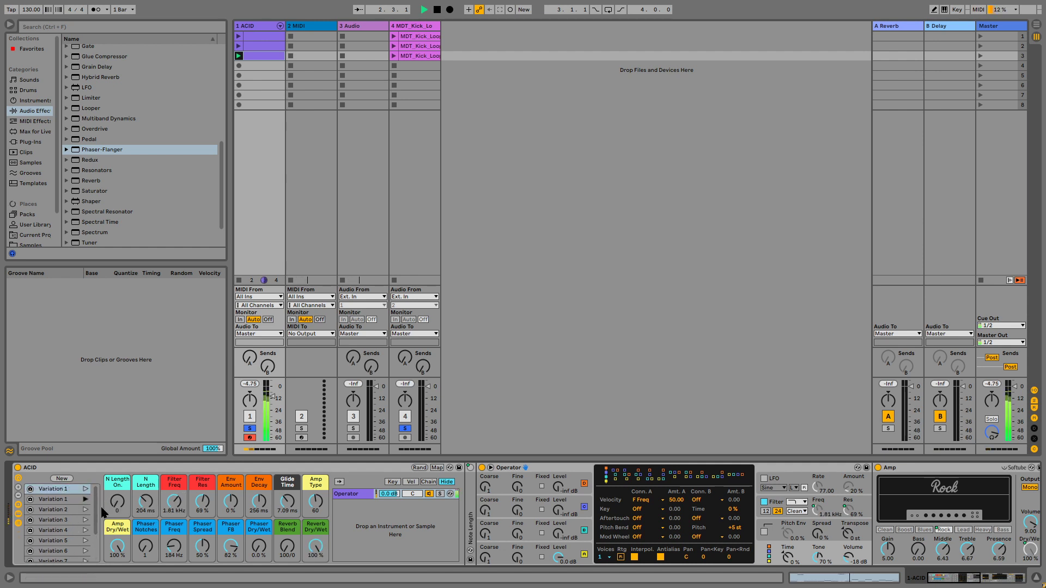
click(85, 510)
Step: Reselect the ACID track and recall macro Variations 4 and 5
click(393, 36)
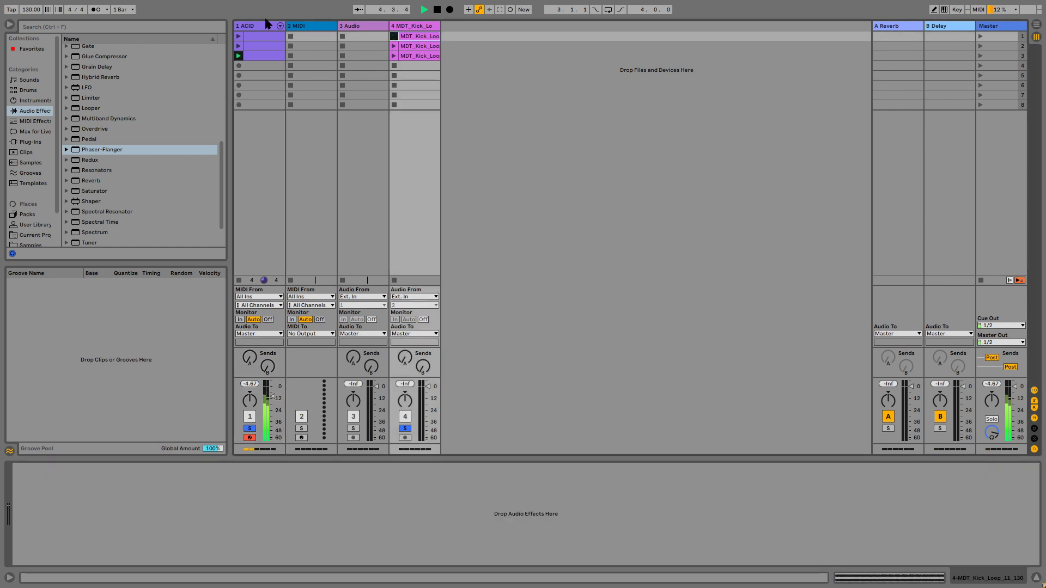
click(259, 28)
click(86, 520)
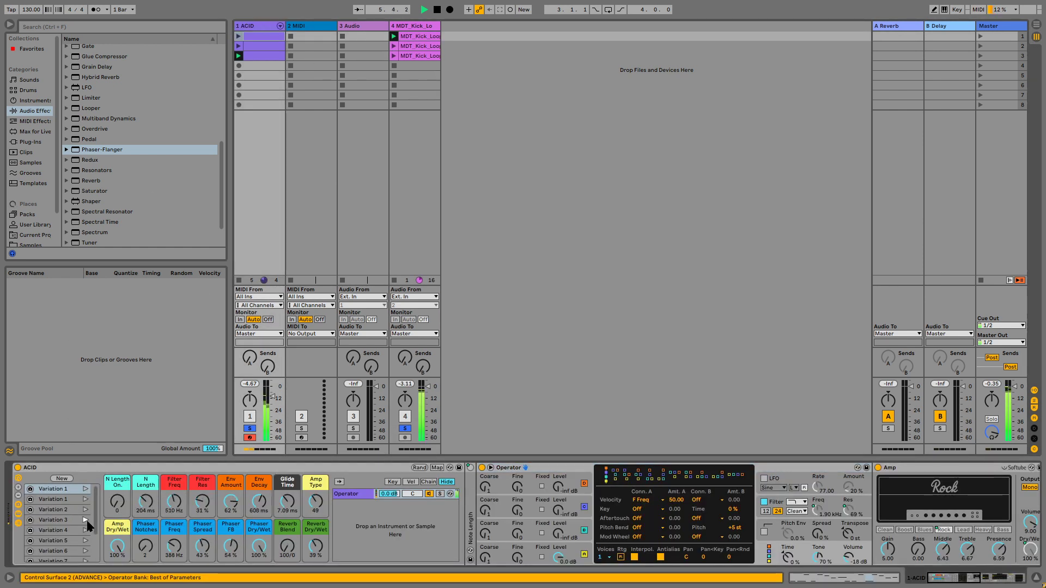
click(85, 530)
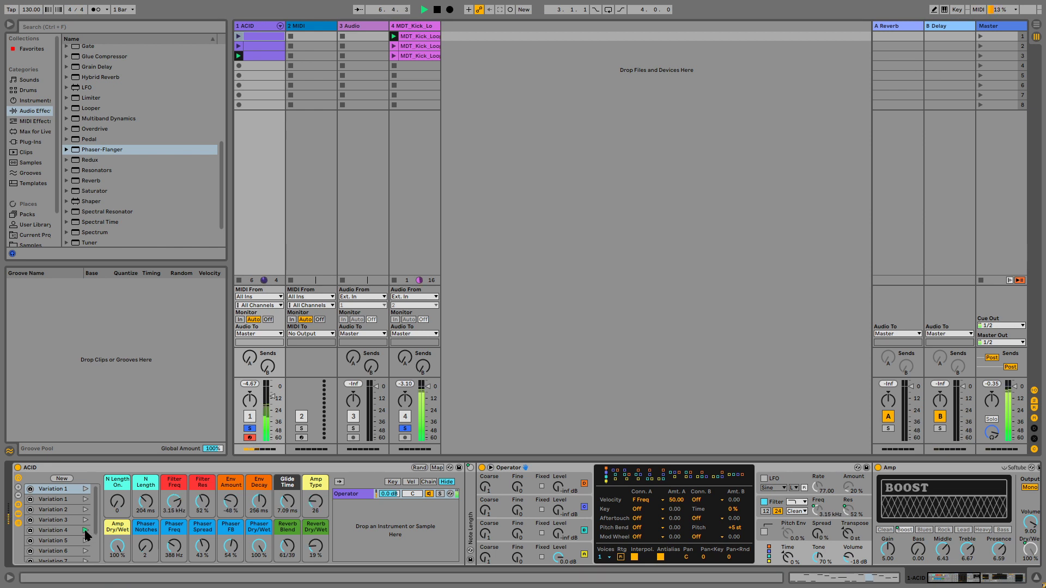
Step: Recall Variation 5 again and set Filter Freq to 2.45 kHz
click(176, 498)
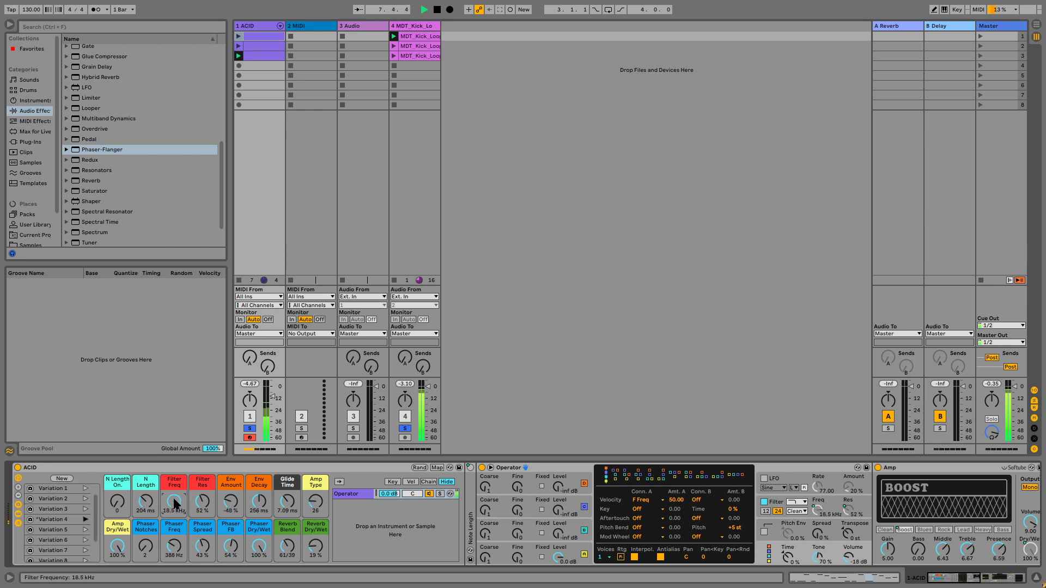
click(86, 530)
drag(182, 504, 177, 528)
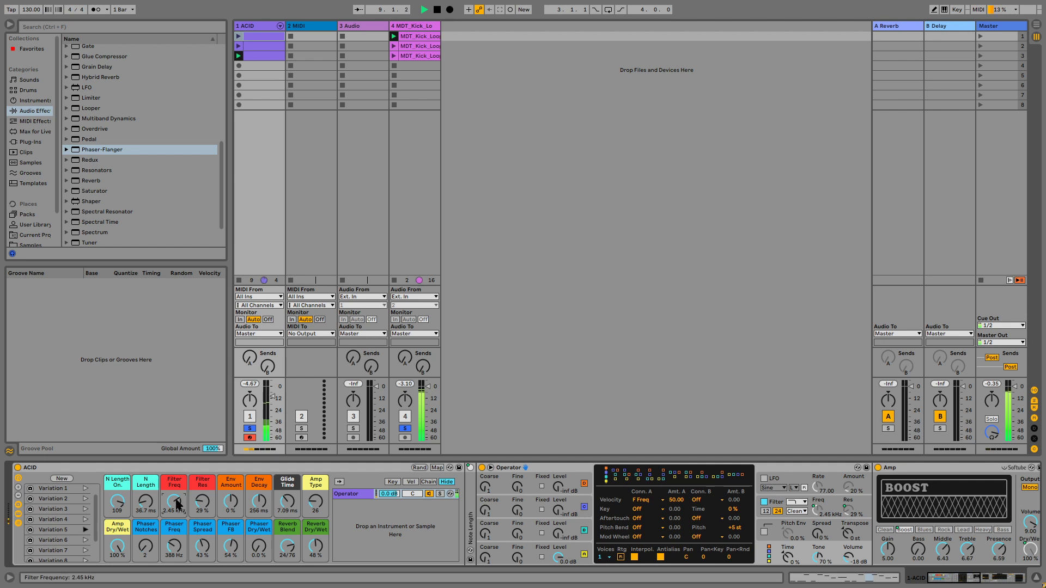
Step: Recall Variation 6 and launch the ACID clips in scenes 3 and 2
click(86, 541)
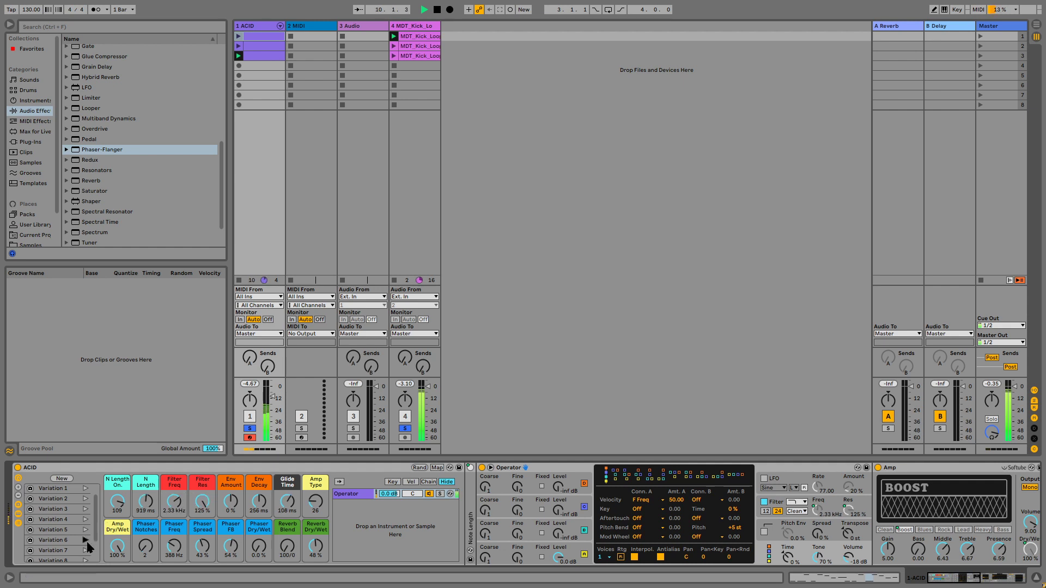
click(238, 55)
click(238, 46)
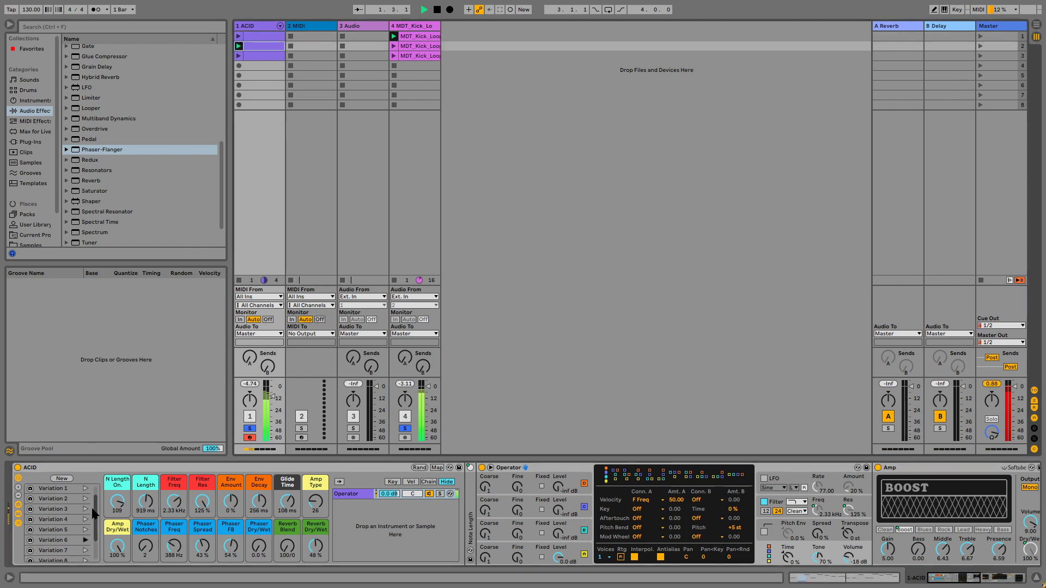
Step: Audition macro Variations 5, 4, 7 and 8 from the variations list
click(86, 531)
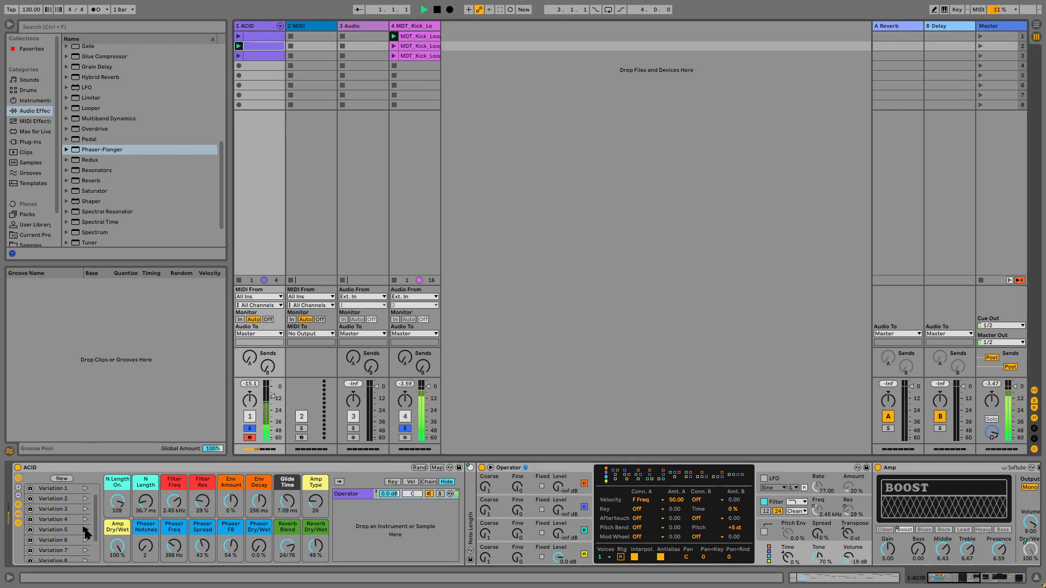
click(85, 520)
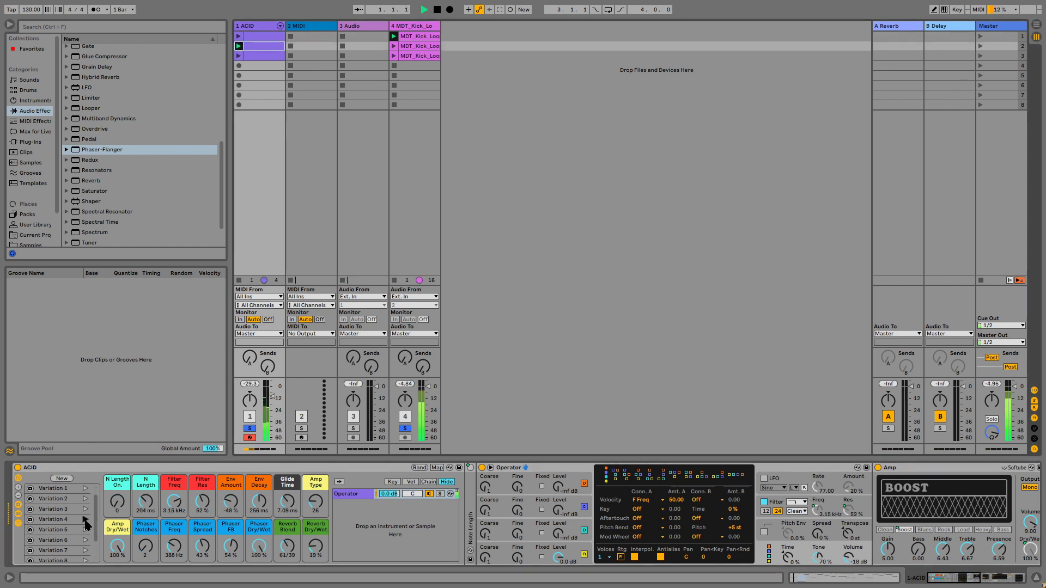
click(85, 550)
scroll(86, 553, down, 1)
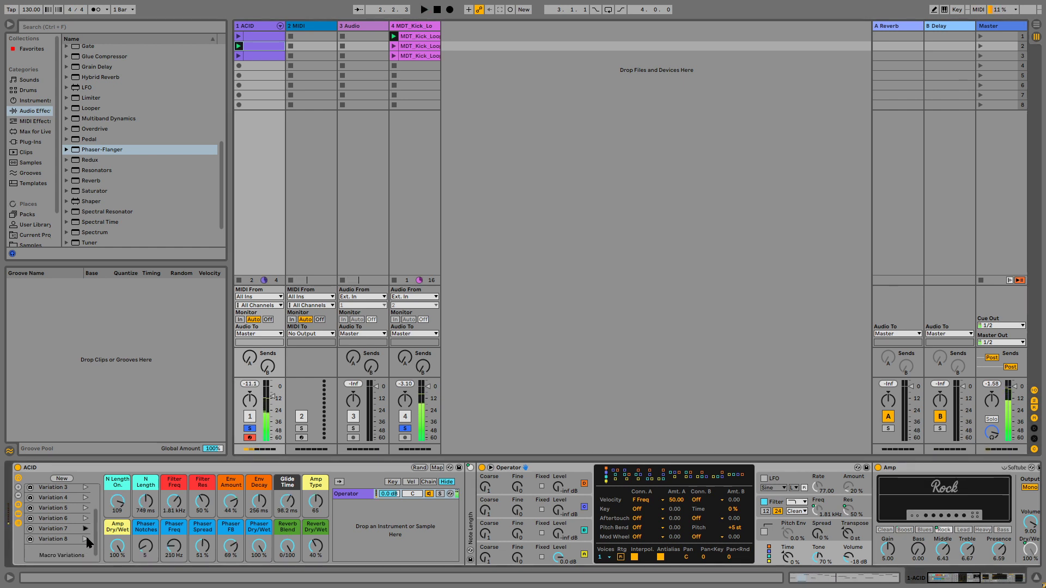
click(85, 539)
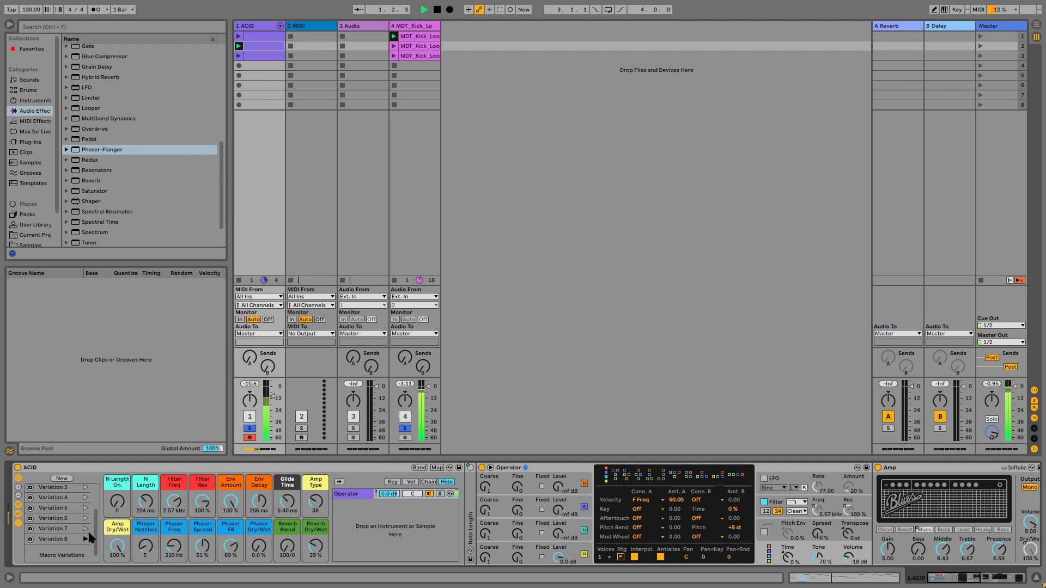
Step: Stop playback and save the ACID rack as a preset in the User Library
key(space)
click(459, 468)
key(Return)
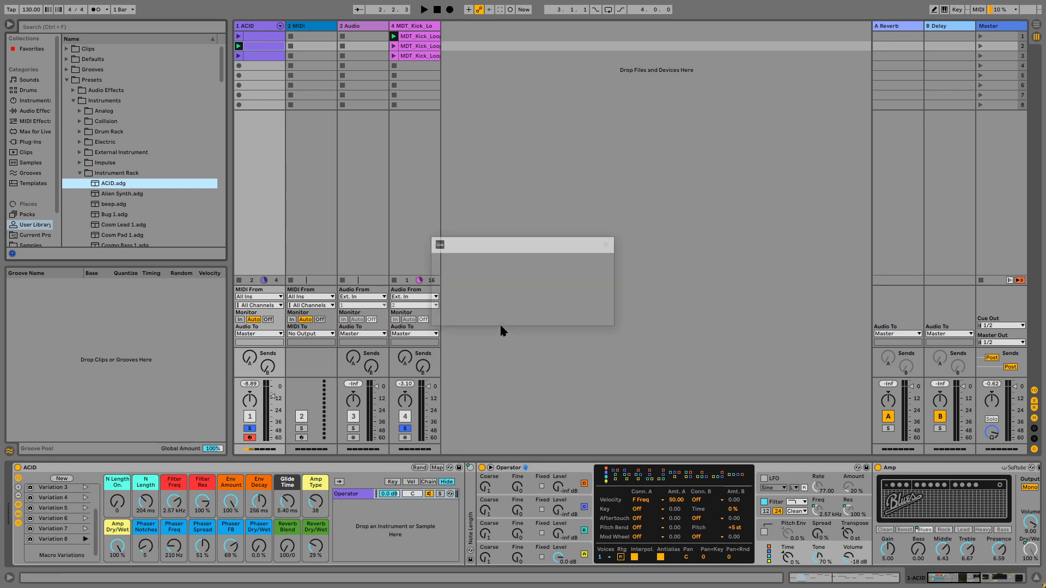